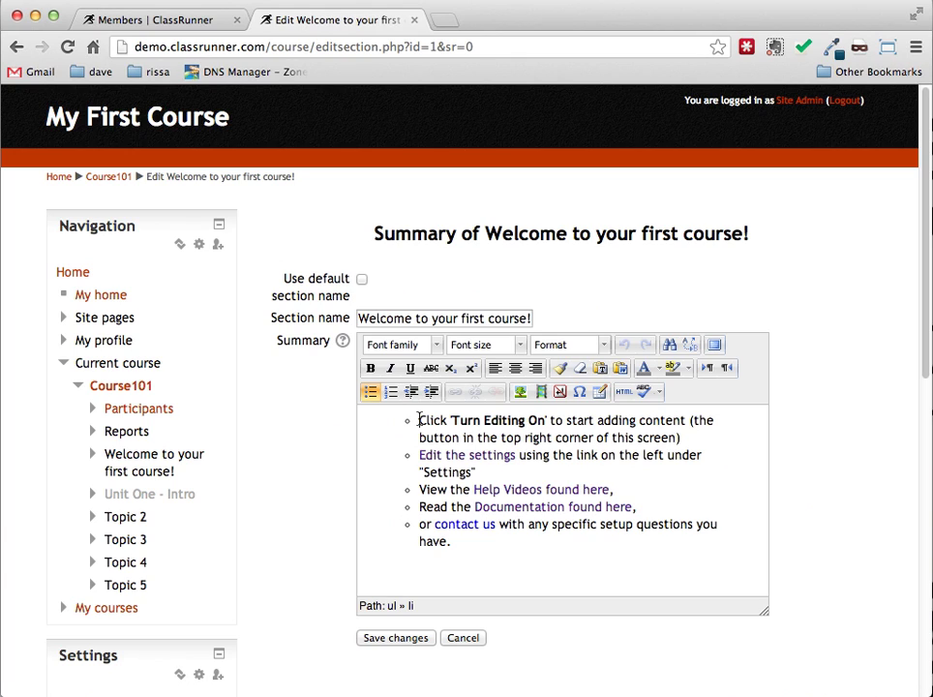
Add a new paragraph reading "This is text." above the bulleted list in the section summary.
key(Return)
key(Return)
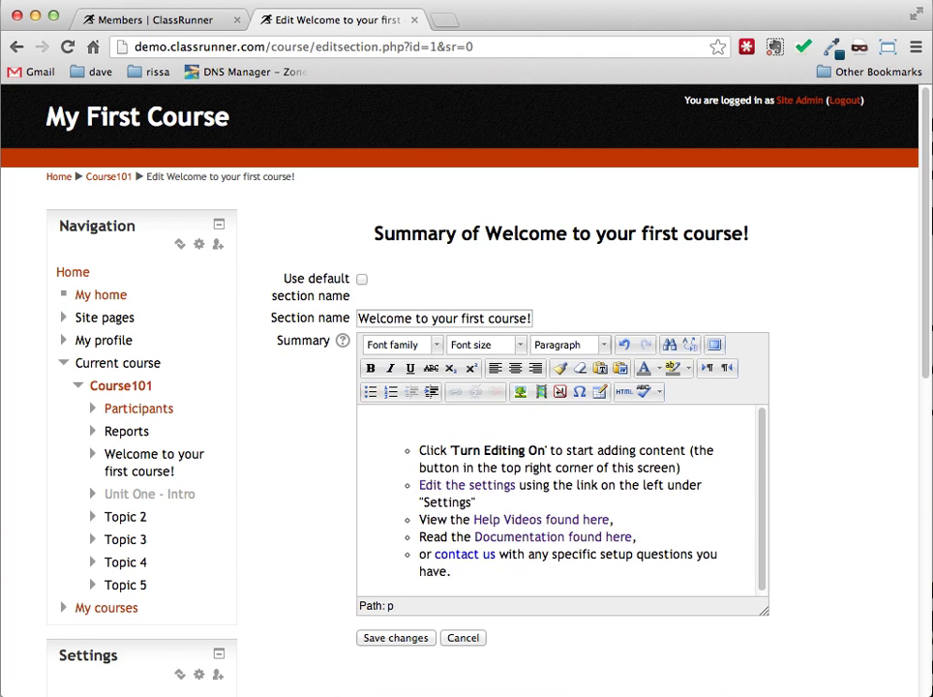
text(This is tes)
key(BackSpace)
text(xt.)
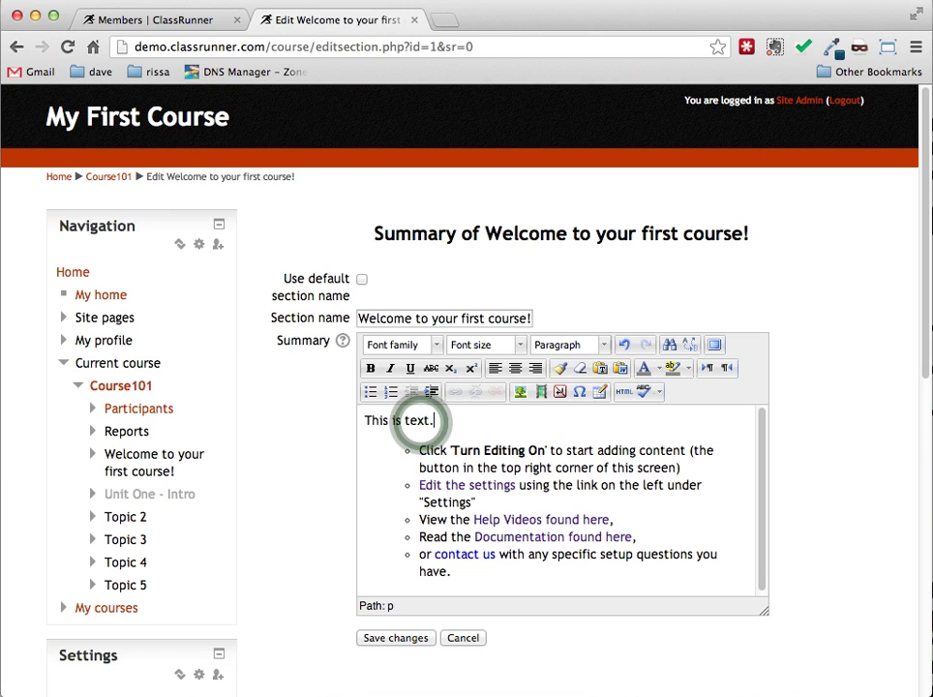
Try bold, italic and underline on the word "text" and remove all three formats again.
double_click(418, 421)
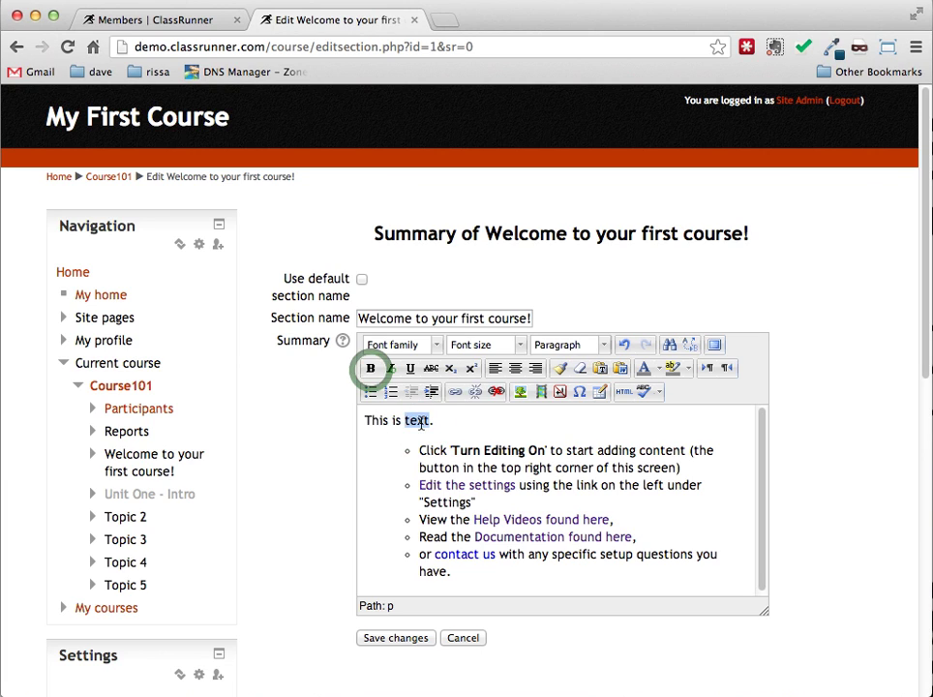
click(370, 370)
click(392, 371)
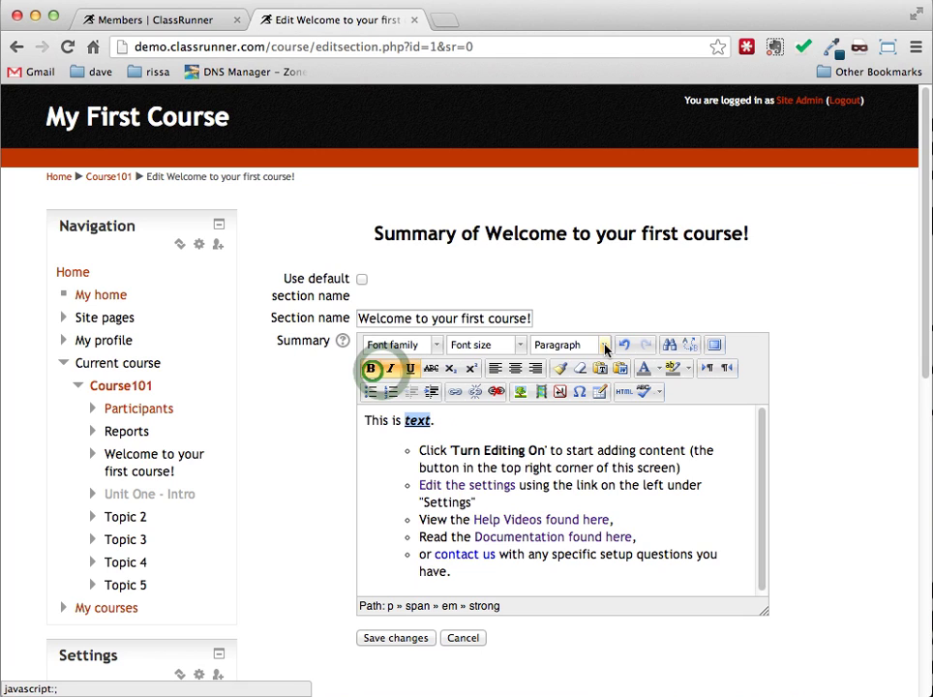
click(411, 370)
click(390, 370)
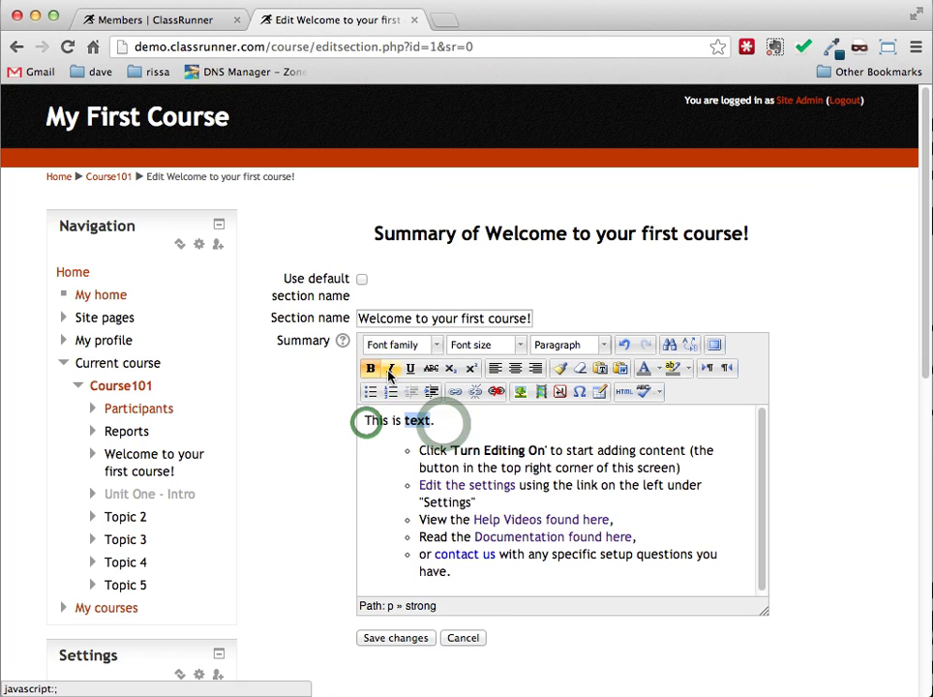
click(372, 372)
click(444, 422)
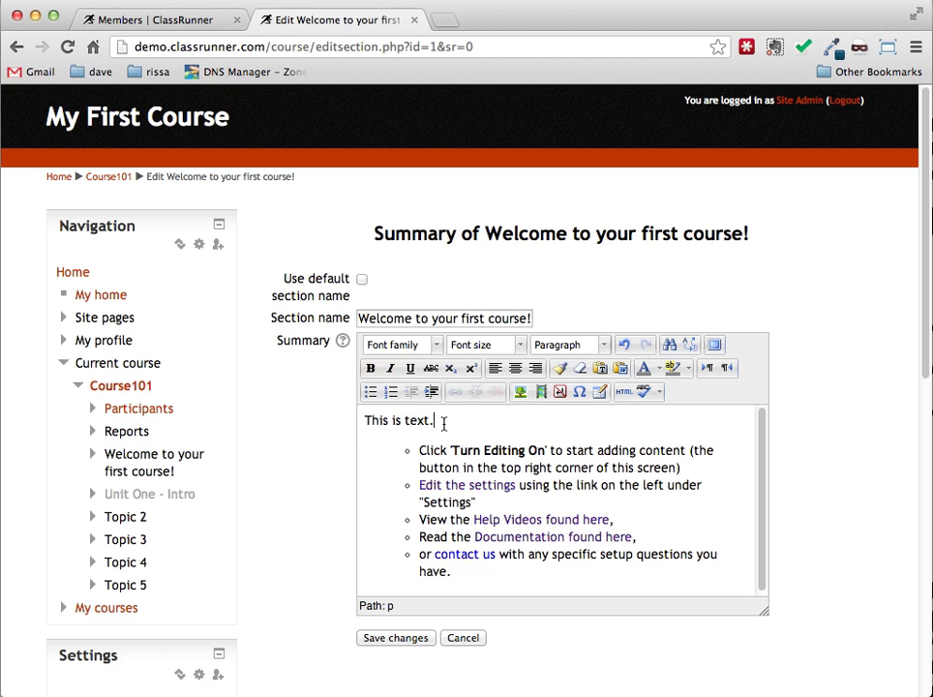
Select the line "This is text." and look through the available font families and font sizes.
drag(444, 422, 366, 424)
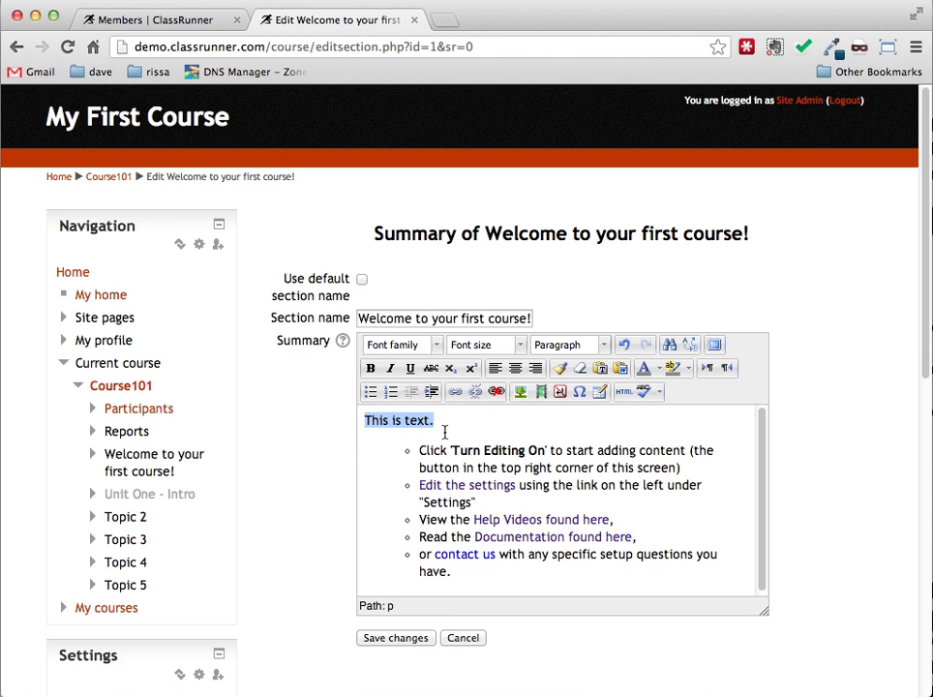
click(441, 349)
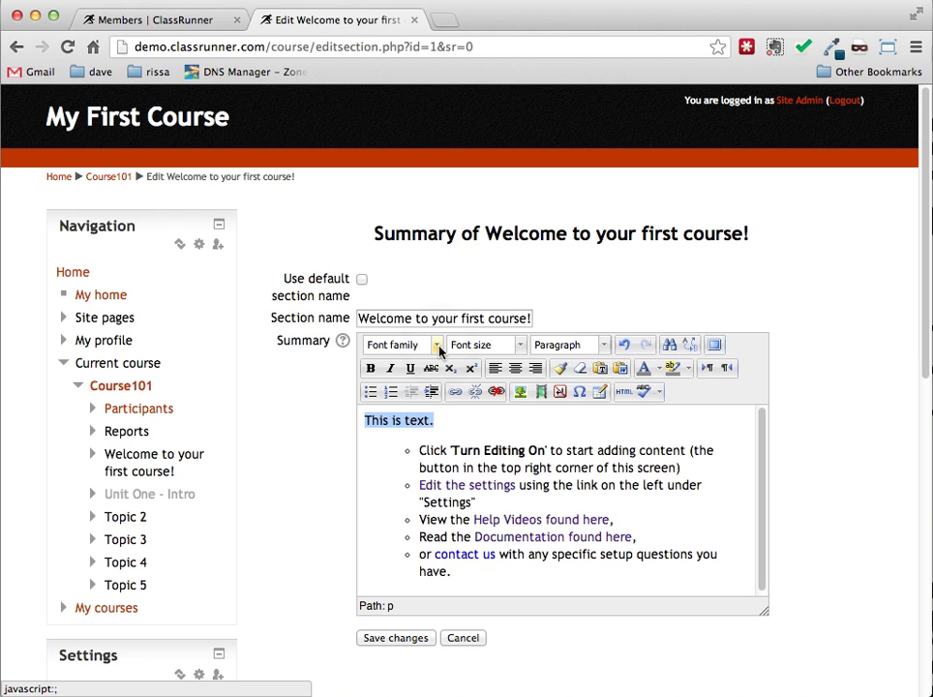
click(438, 346)
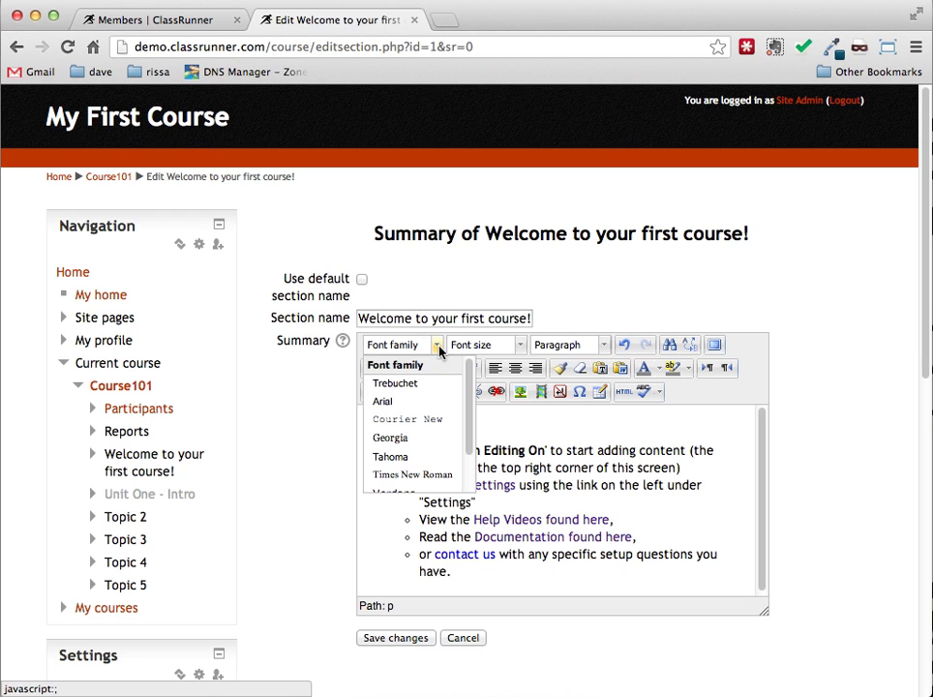
scroll(427, 395, down, 4)
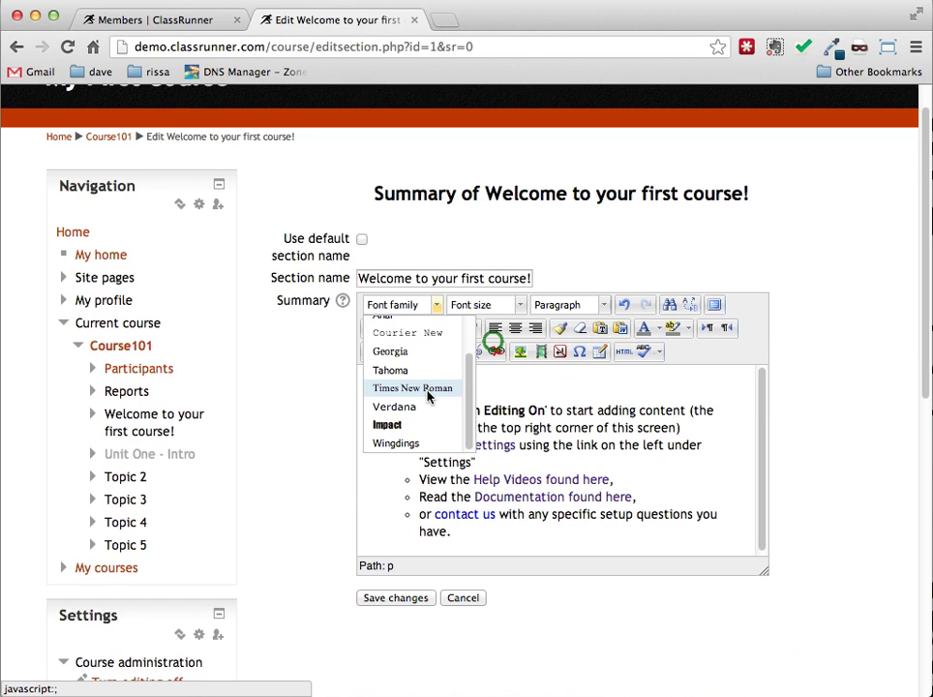
scroll(428, 395, up, 4)
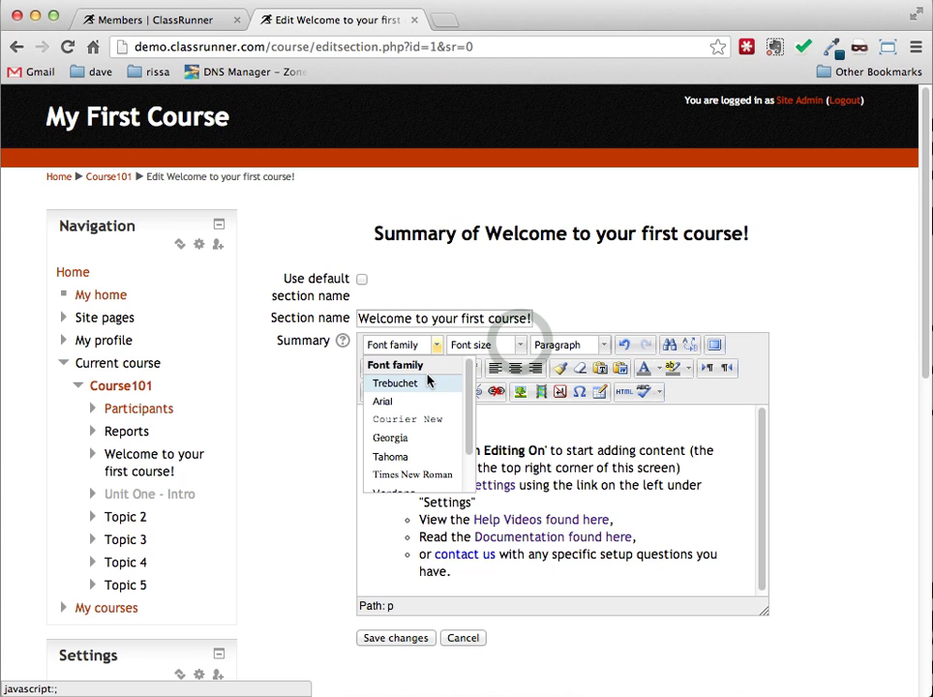
click(428, 382)
click(521, 346)
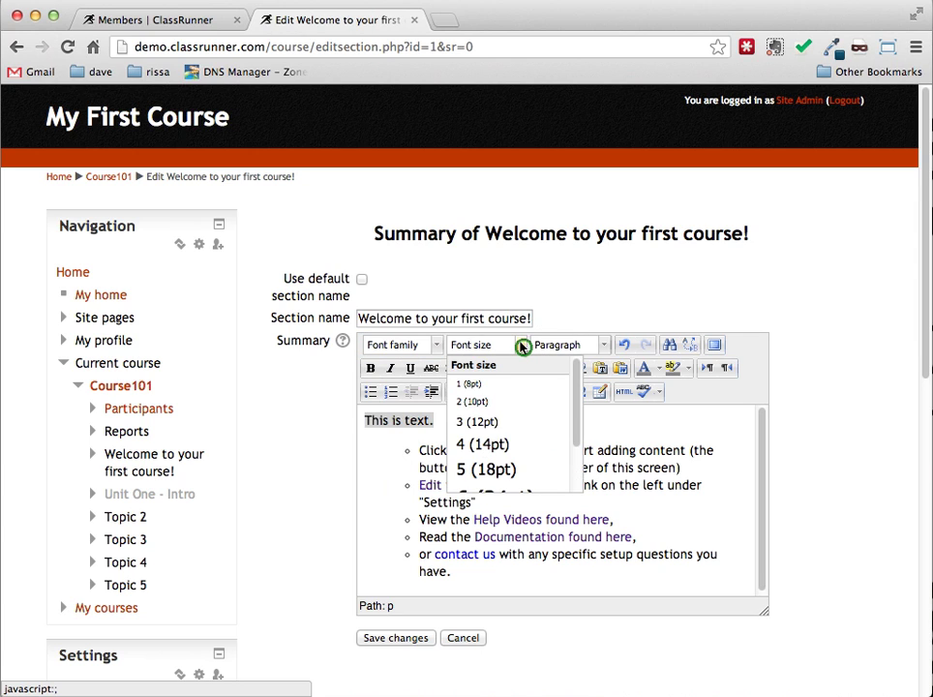
scroll(521, 423, down, 1)
scroll(520, 423, up, 1)
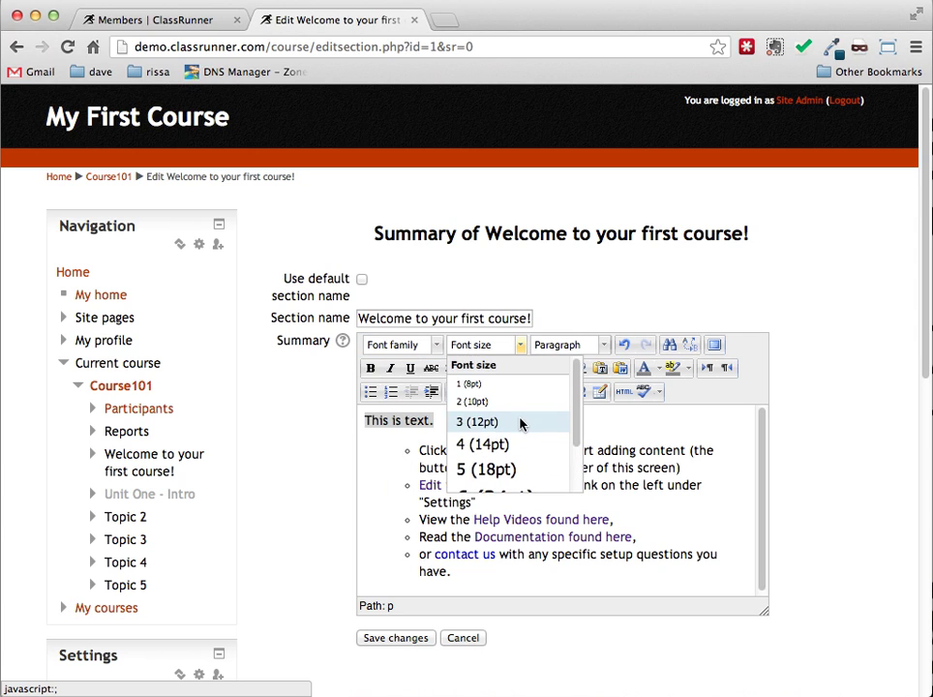
click(522, 347)
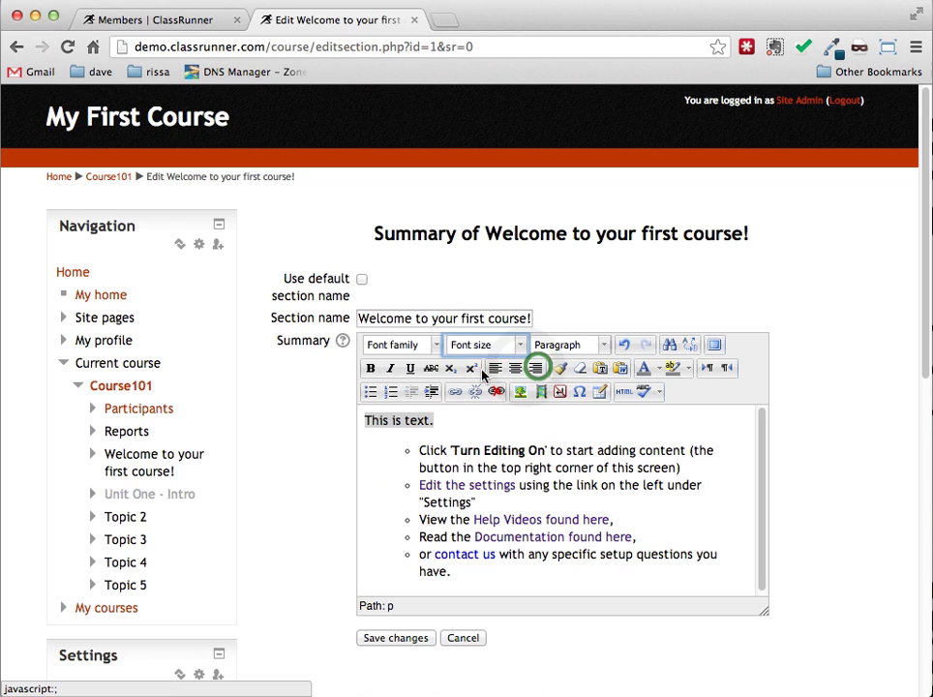
Try centre and right alignment on the line "This is text." and colour its text red.
click(515, 369)
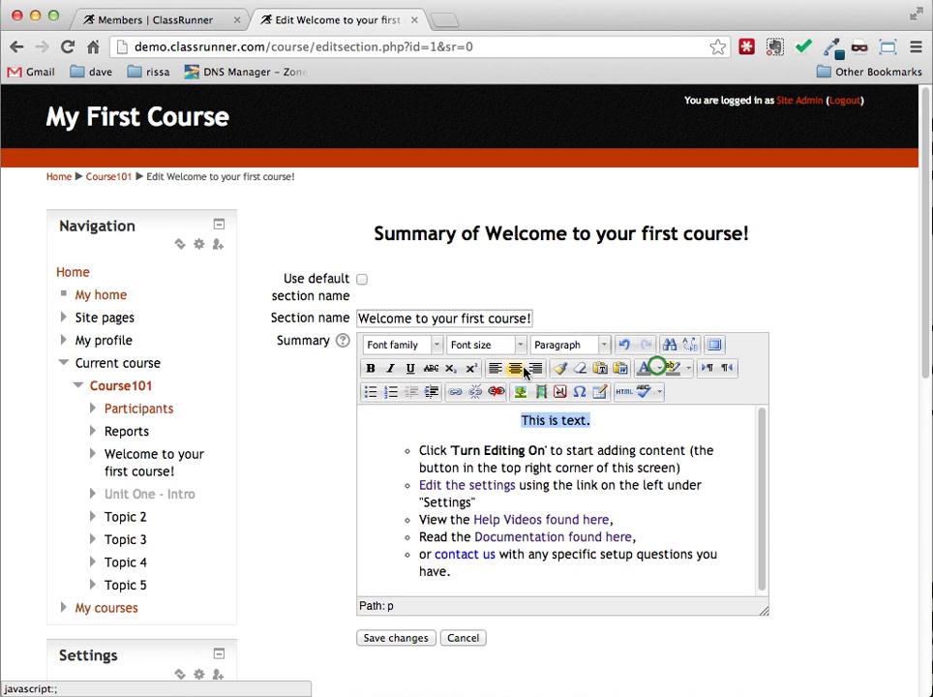
click(536, 369)
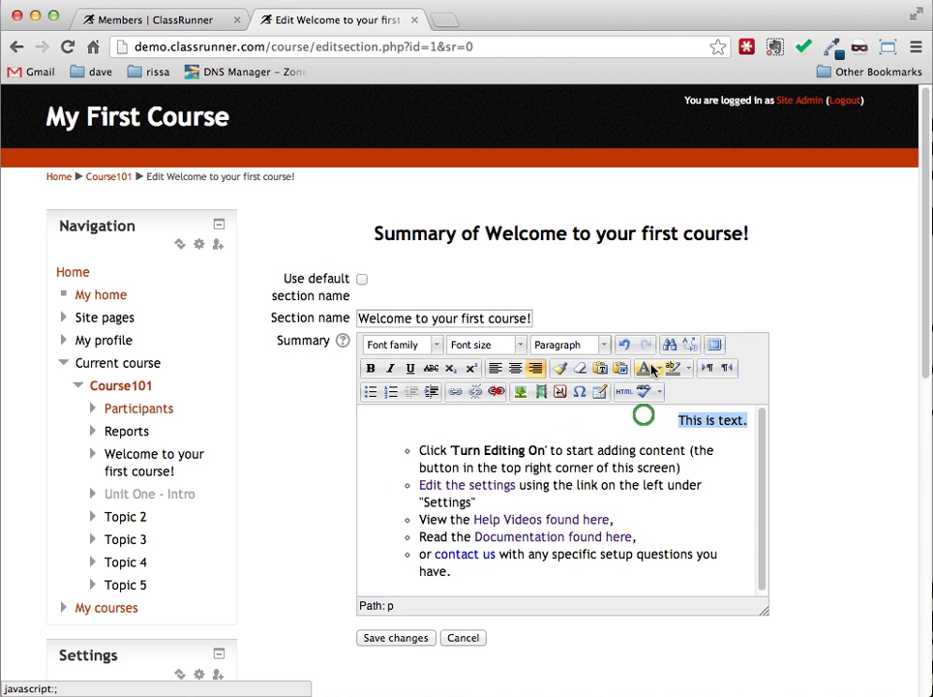
click(657, 370)
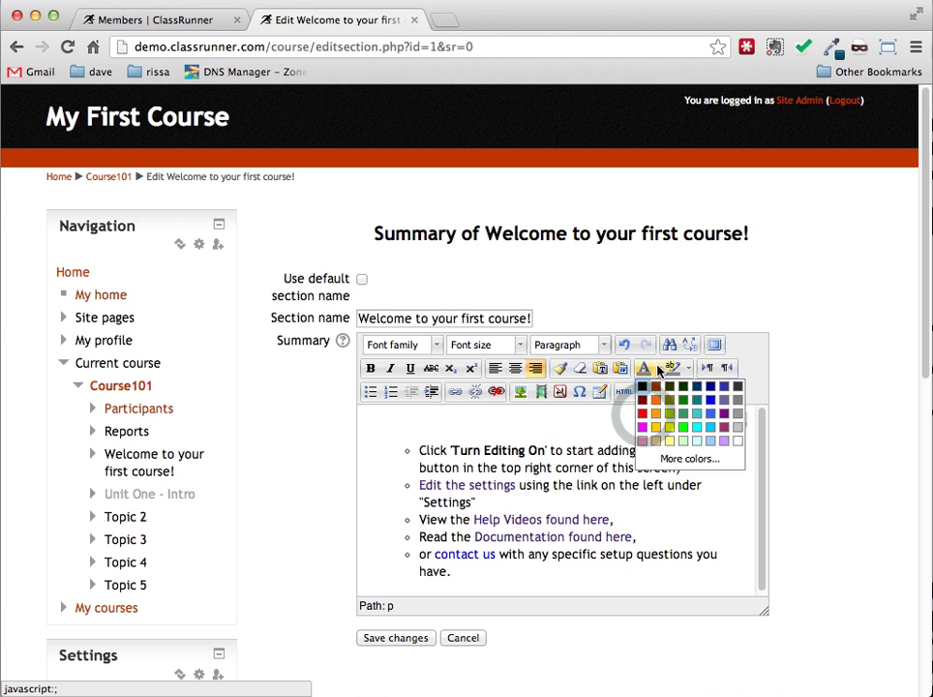
click(643, 414)
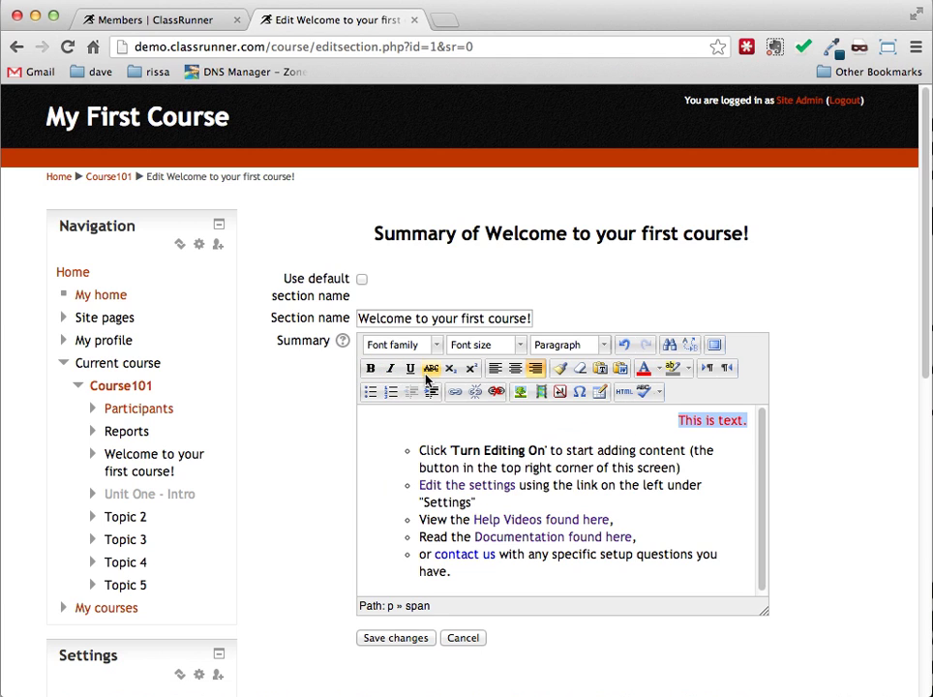
Make the red line "This is text." bold and centre it.
click(372, 370)
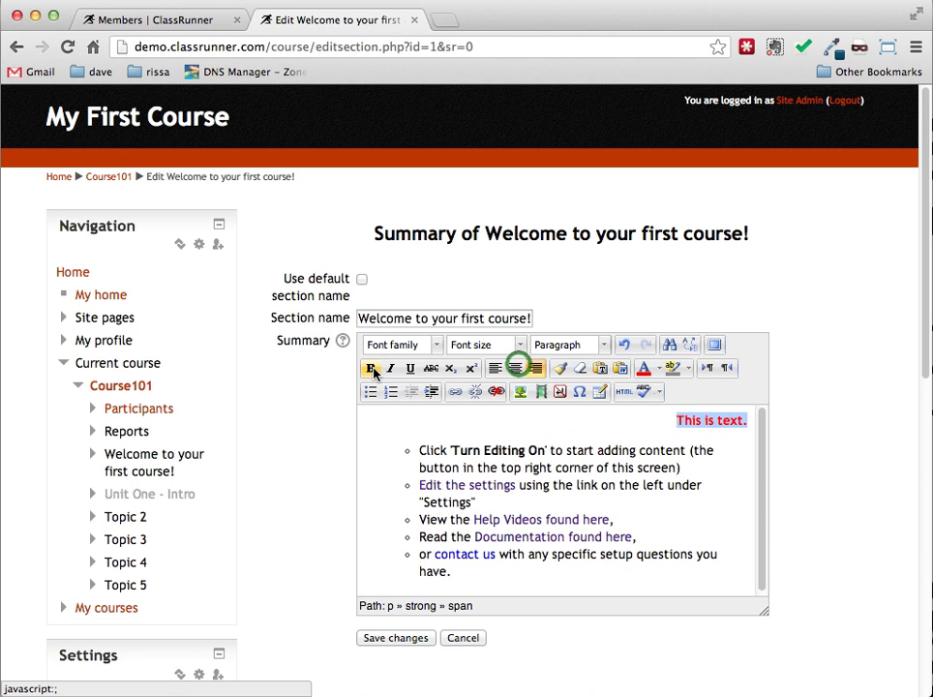
click(516, 368)
click(474, 424)
Add three separate lines reading "test 1", "2" and "3" below "This is text.", followed by an empty line.
click(627, 420)
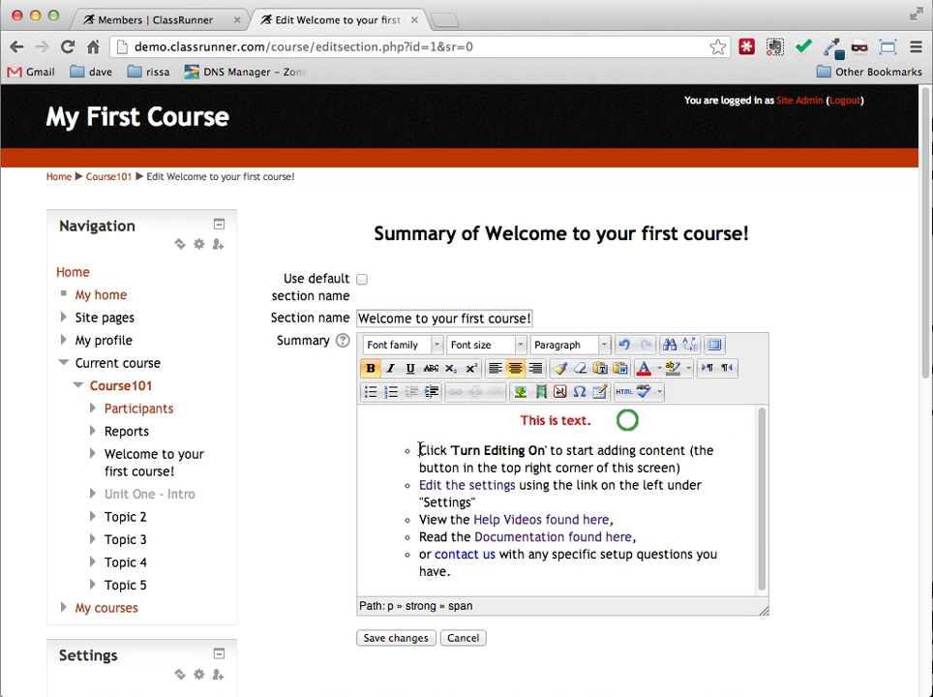
key(Right)
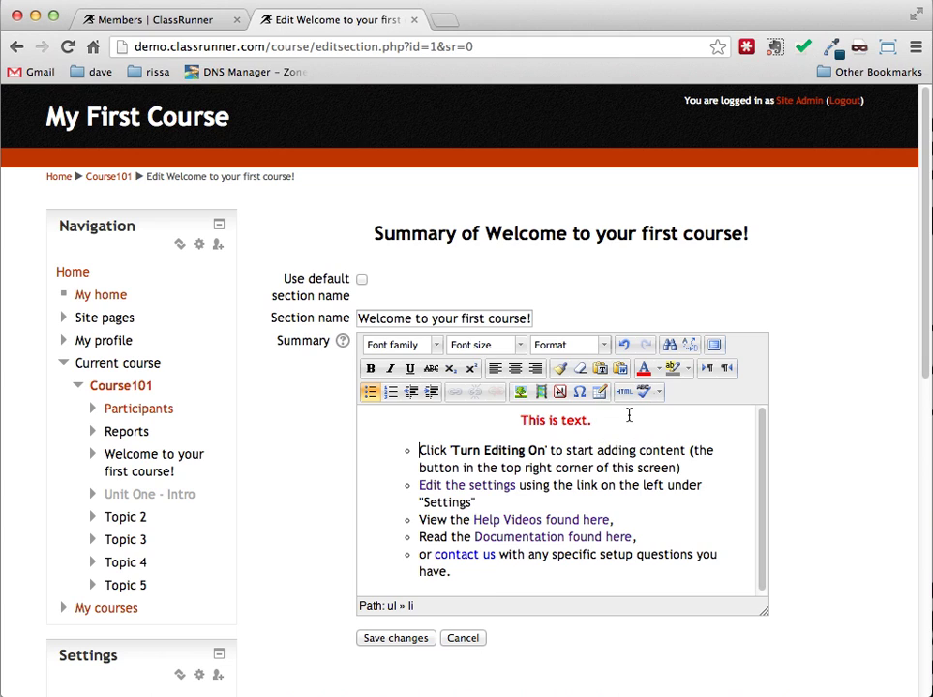
key(Left)
key(Return)
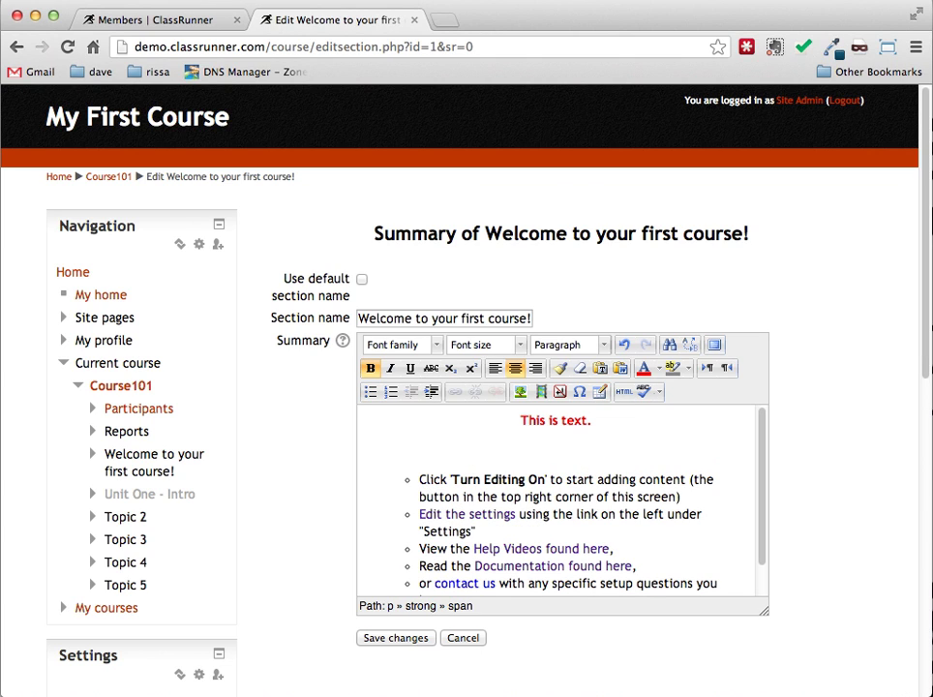
text(test 1)
key(Return)
click(532, 451)
text(2)
key(Return)
text(3)
key(Return)
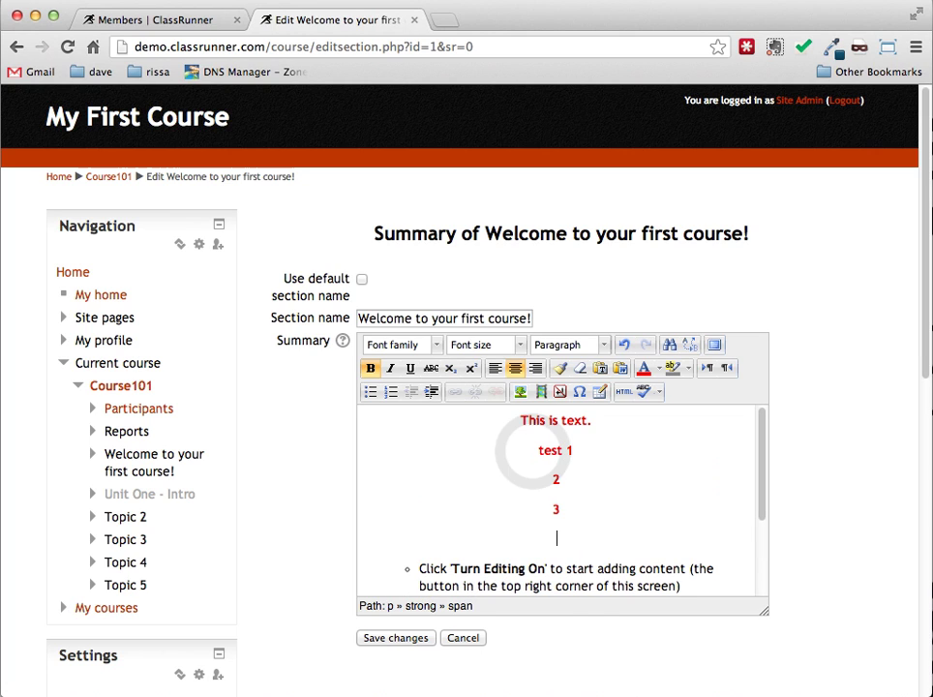
Turn the lines "test 1", "2" and "3" into a bulleted list and indent item "3" one level.
drag(571, 510, 535, 454)
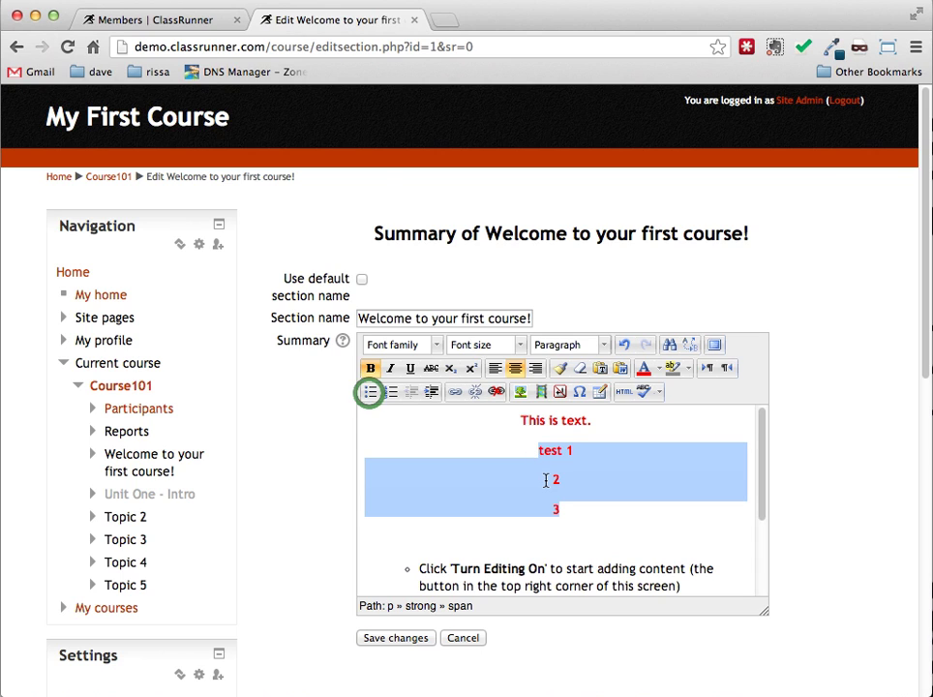
click(370, 393)
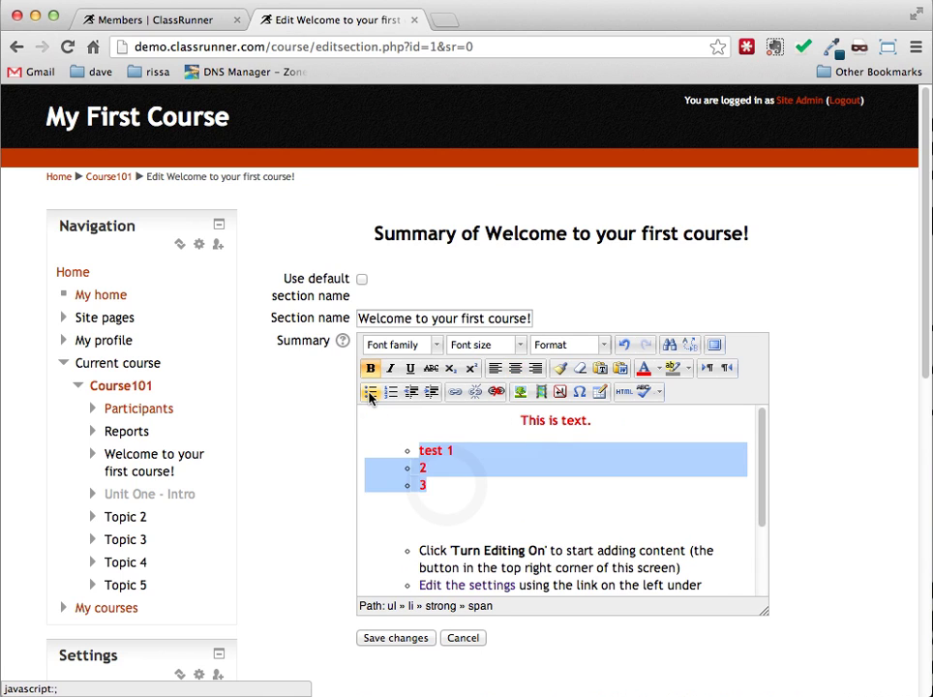
click(447, 485)
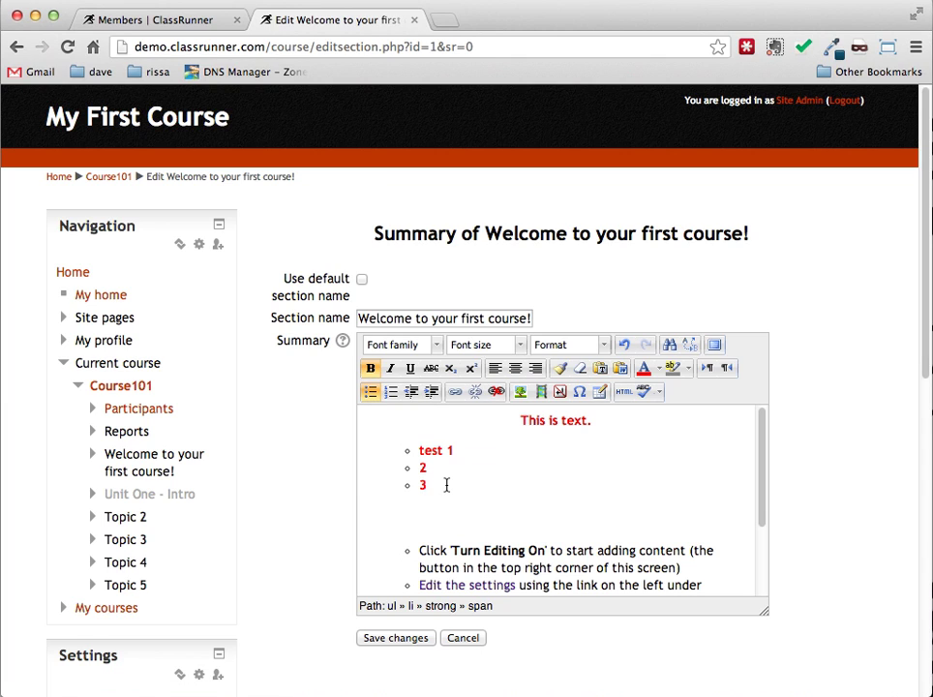
click(433, 393)
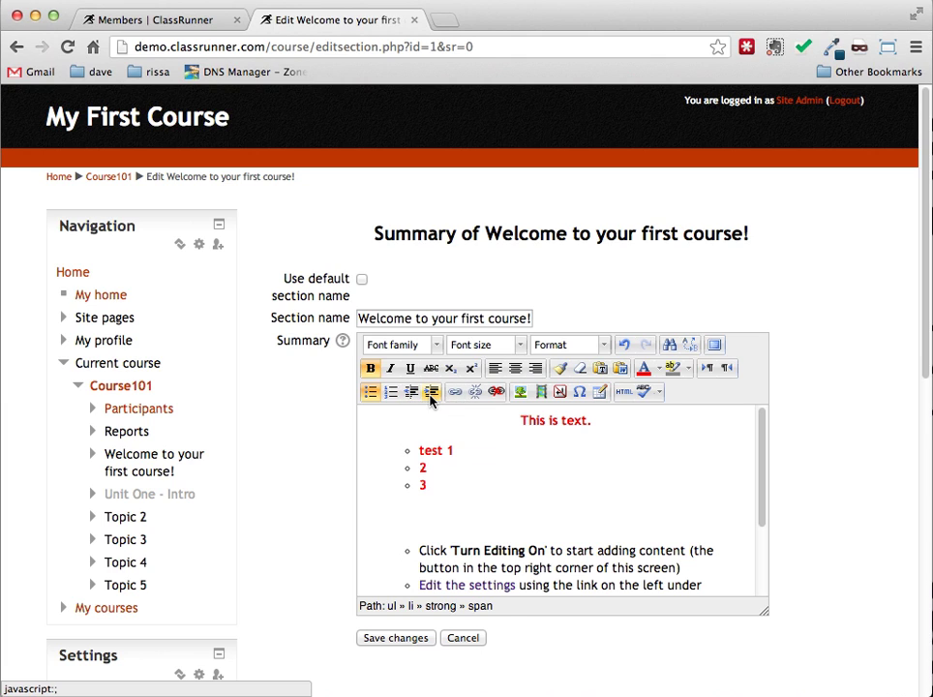
click(432, 393)
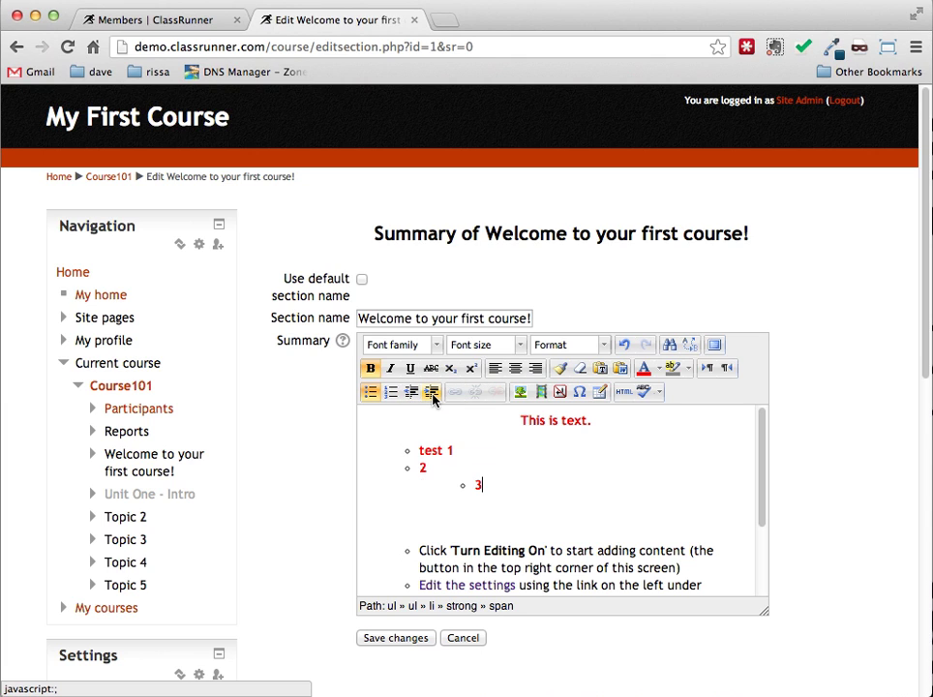
Add two bullets, "asdfasf" and "asdfasdf", below "3" at the same indented level.
key(Return)
text(asdfasf)
key(Return)
text(asdfasdf)
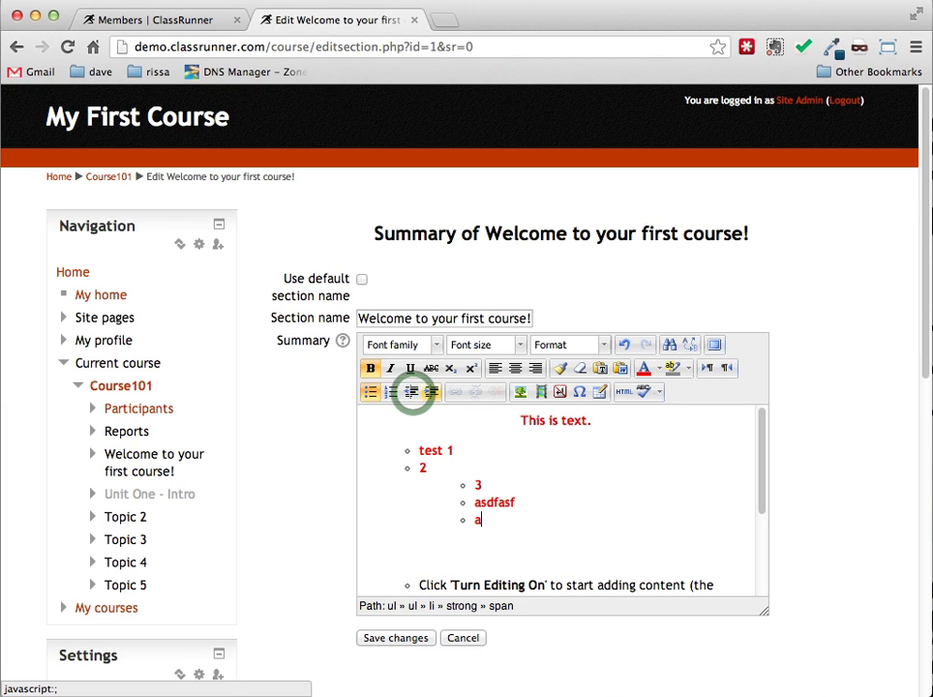
Add a top-level bullet "asdfasdf" with an indented sub-item "asdf" at the end of the new list.
key(Return)
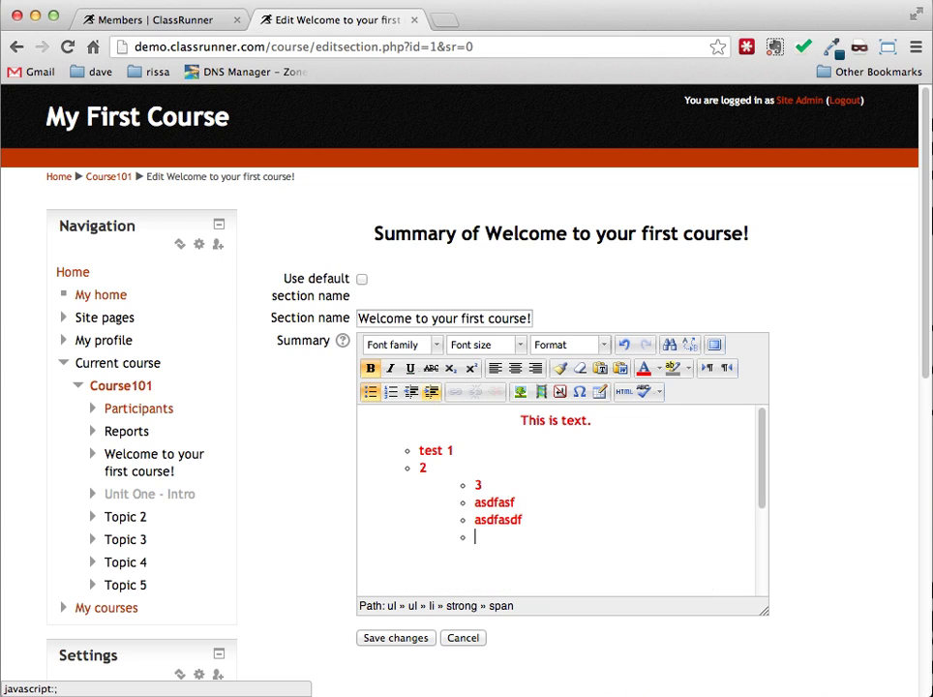
click(414, 395)
text(asdfasdf)
key(Return)
text(asdf)
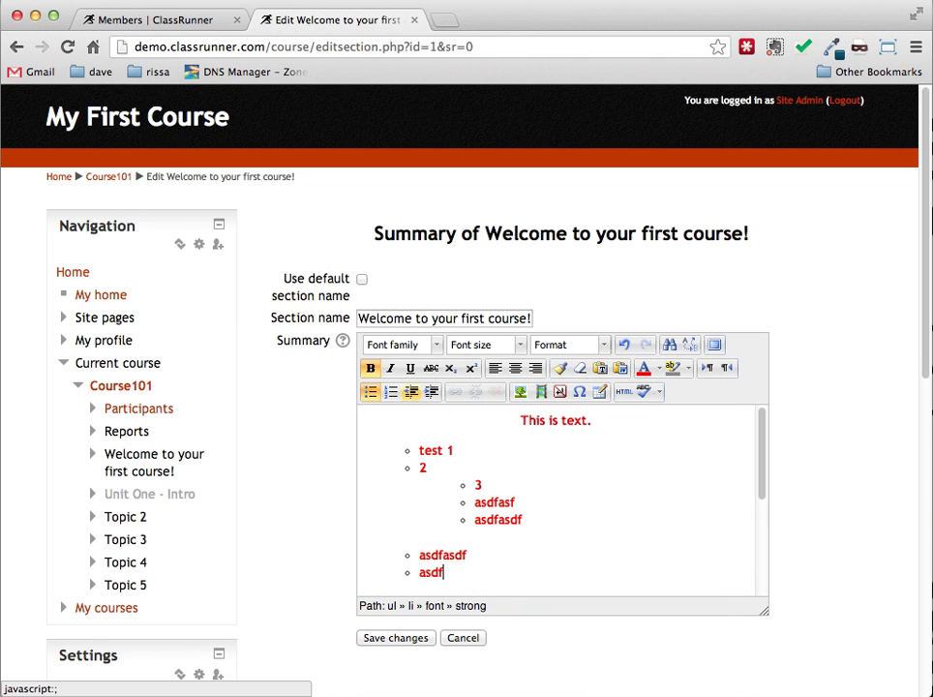
click(431, 392)
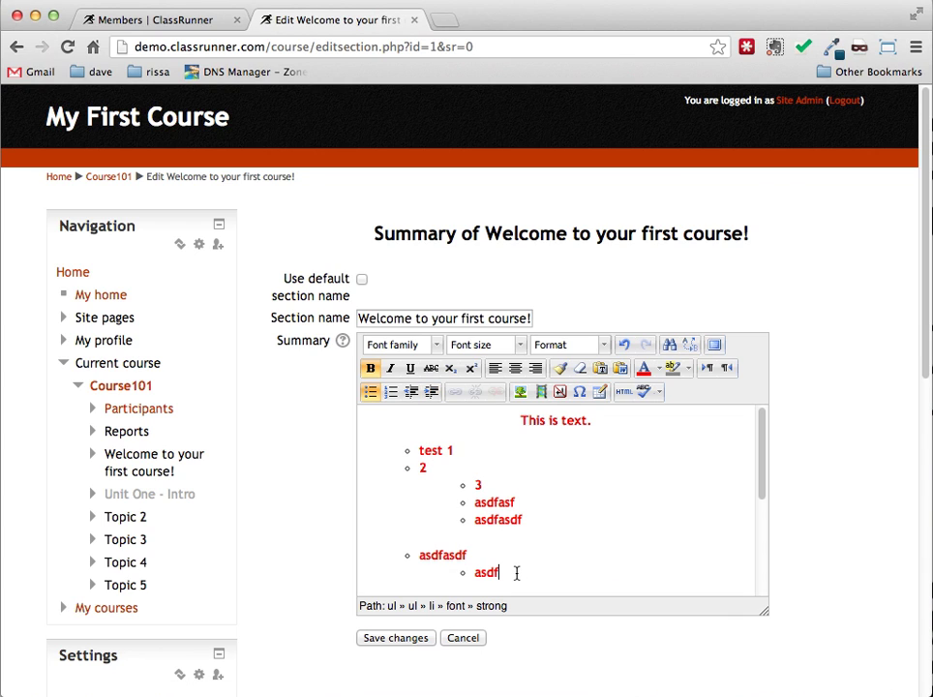
Convert the list from "test 1" to "asdf" into a numbered list, including its indented items.
drag(517, 574, 404, 409)
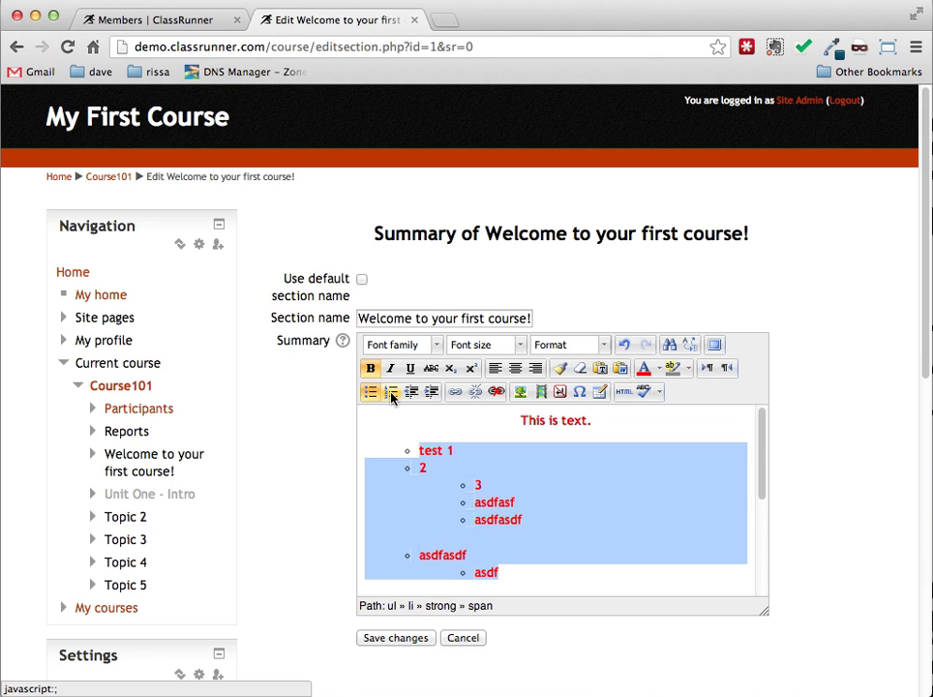
click(391, 392)
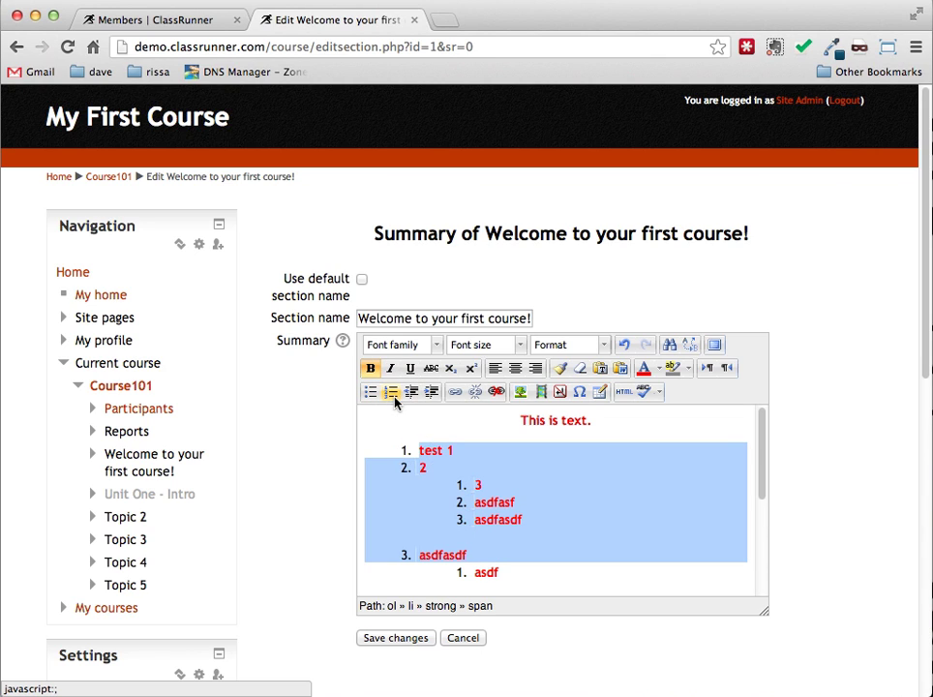
click(415, 453)
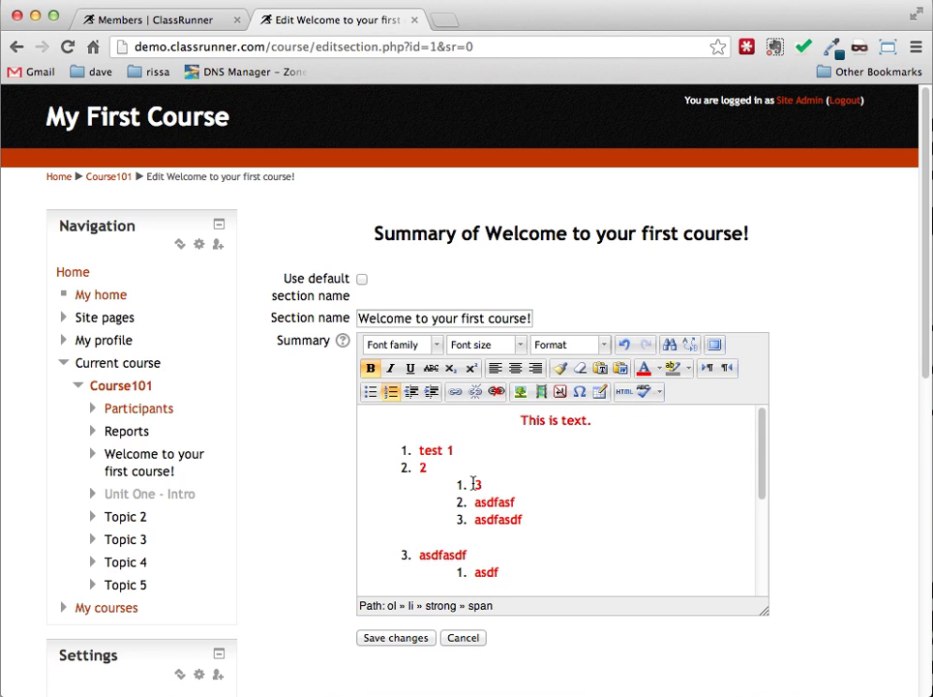
Add the sub-items "sadfasd" and "asdf" below "asdf" at the end of the numbered list.
click(509, 575)
key(Return)
text(sadfa)
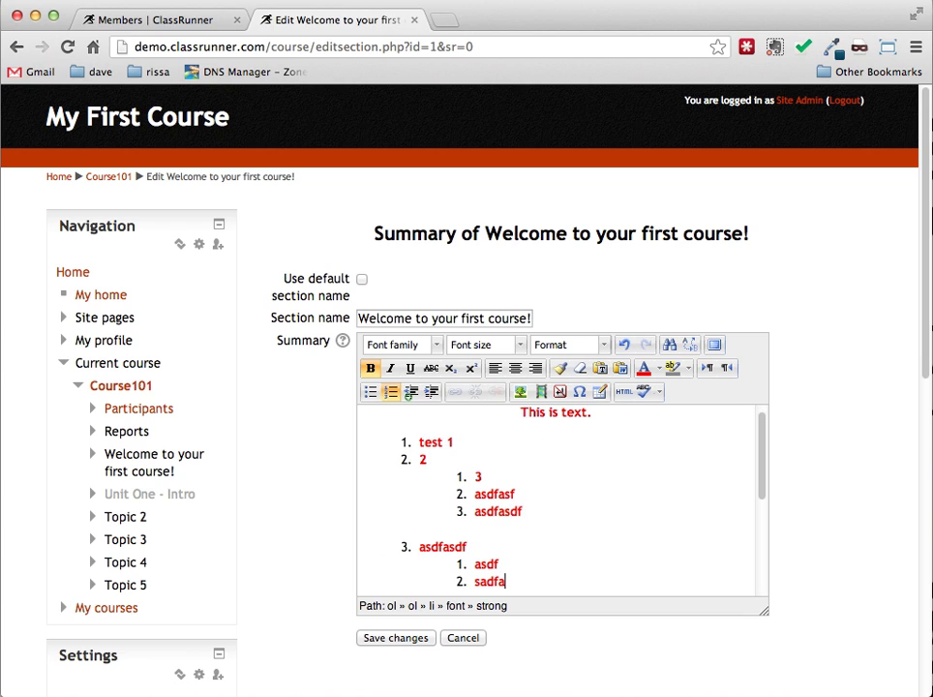
text(sd)
key(Return)
text(asdf)
Outdent the last item to the top level, extend its text to "asdfasdfasdf", and add the item "asdfasdf" below it.
click(411, 392)
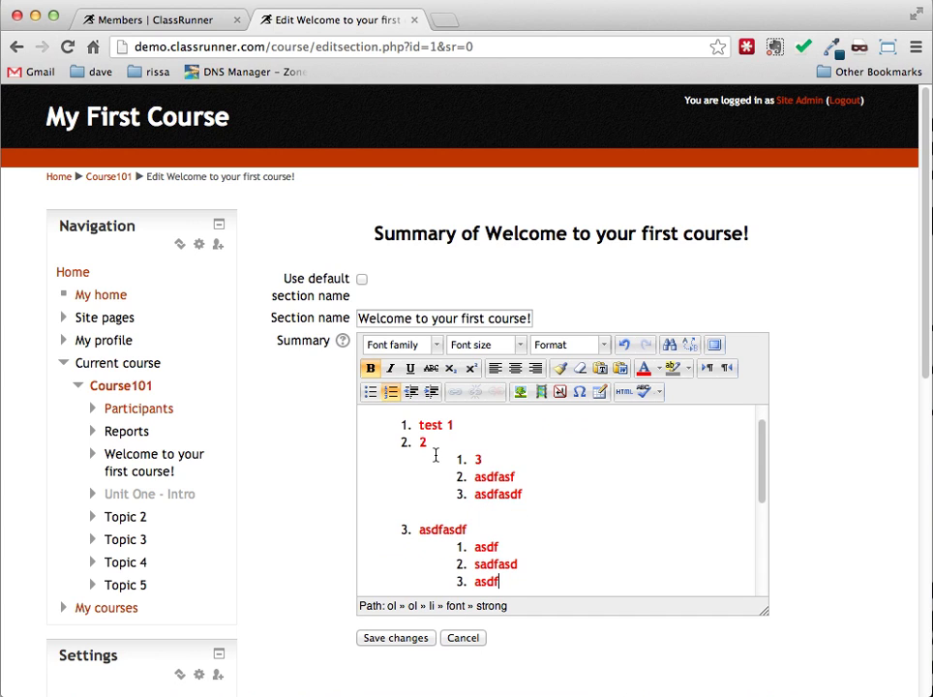
click(408, 400)
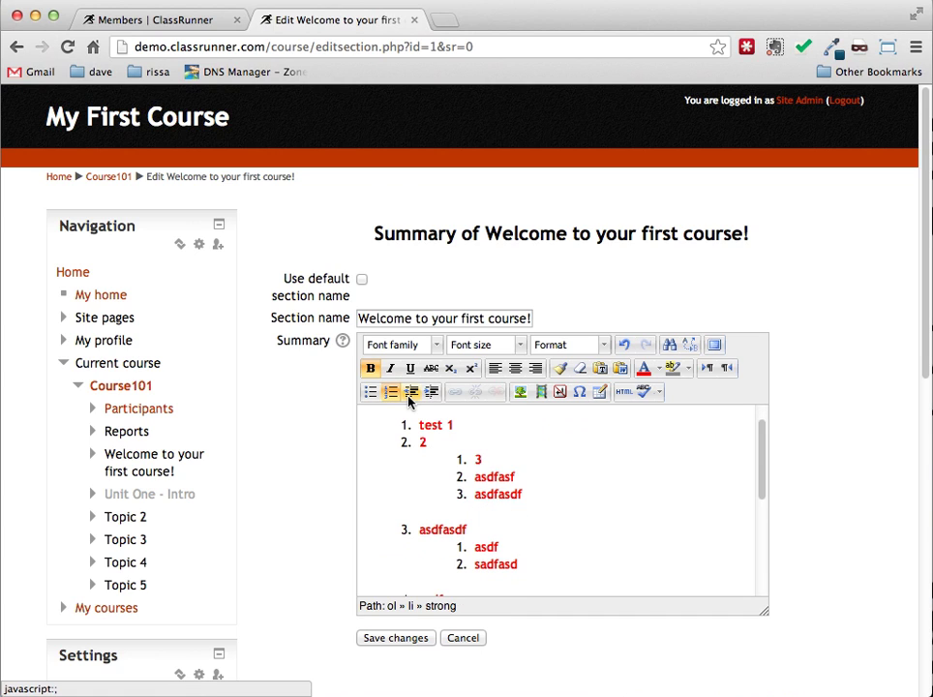
scroll(490, 467, down, 2)
text(asdfasd)
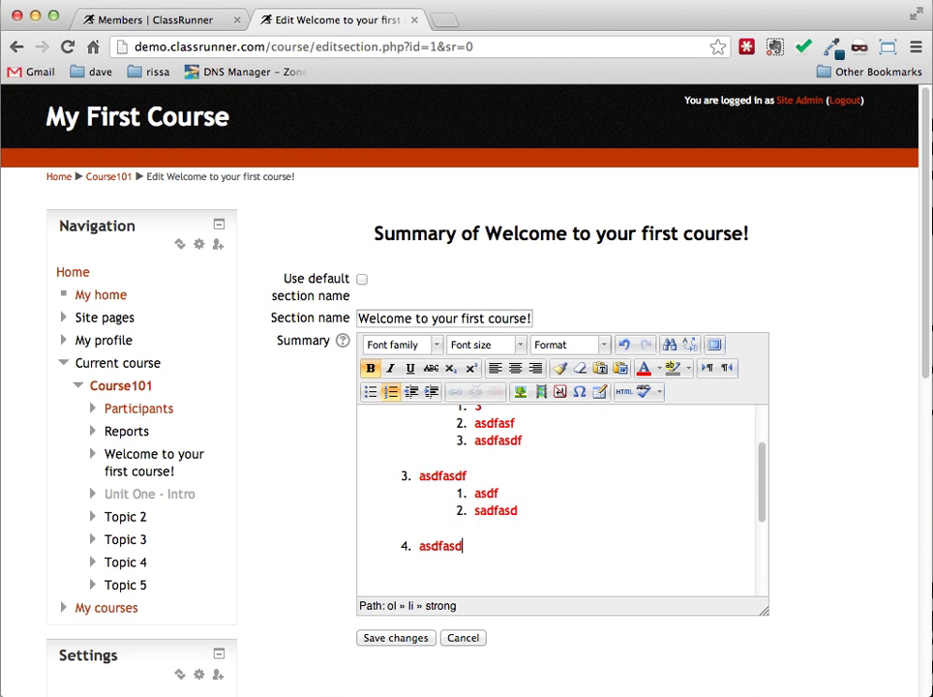
text(f)
key(Return)
text(asdfasdf)
key(Return)
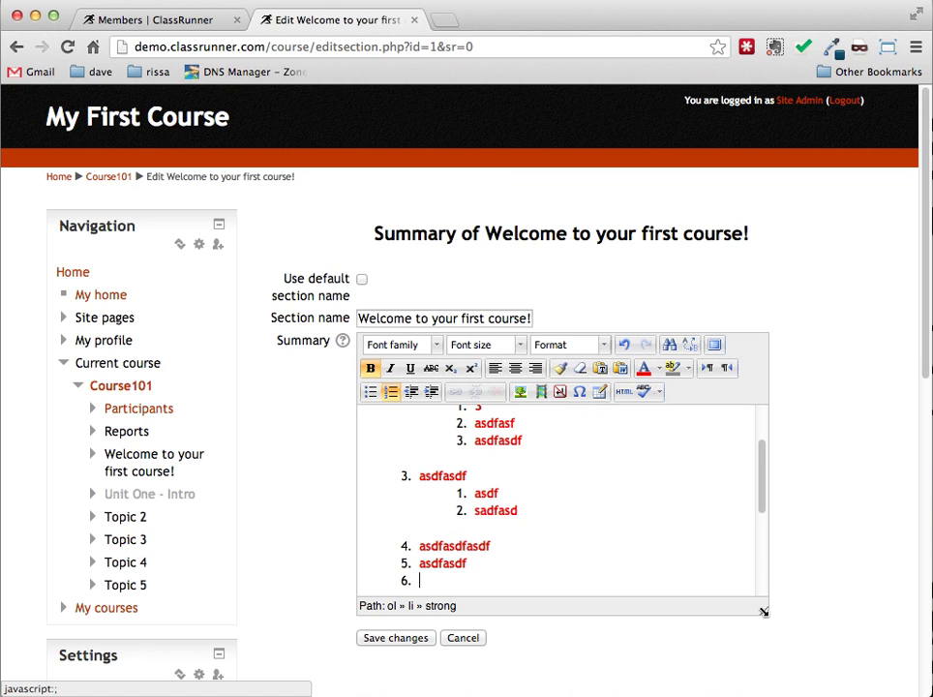
Make the summary editing area wider and taller, and toggle its full-screen mode.
click(761, 607)
drag(763, 609, 826, 636)
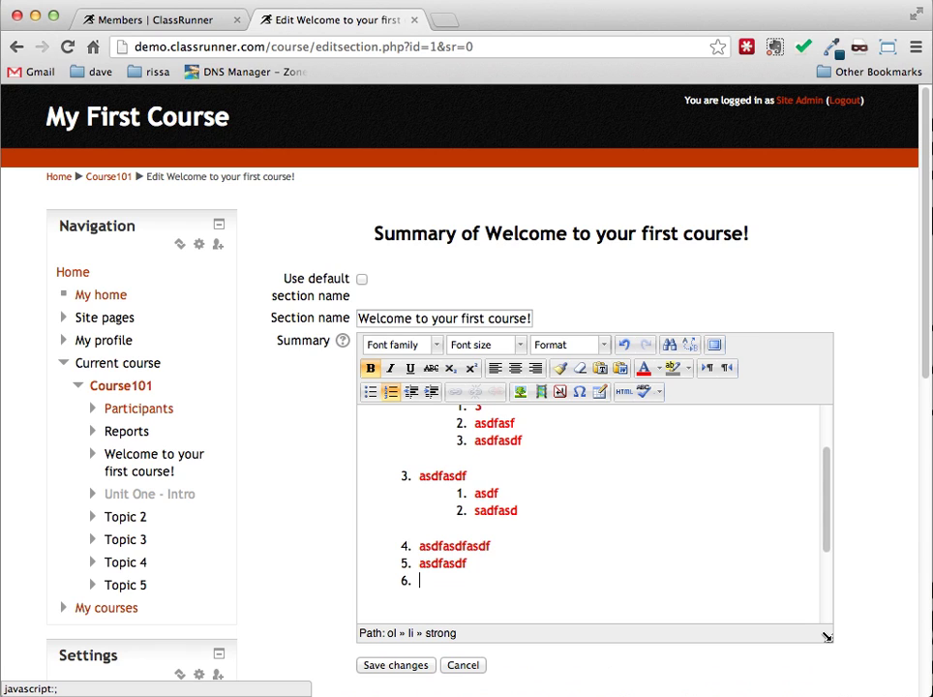
click(713, 346)
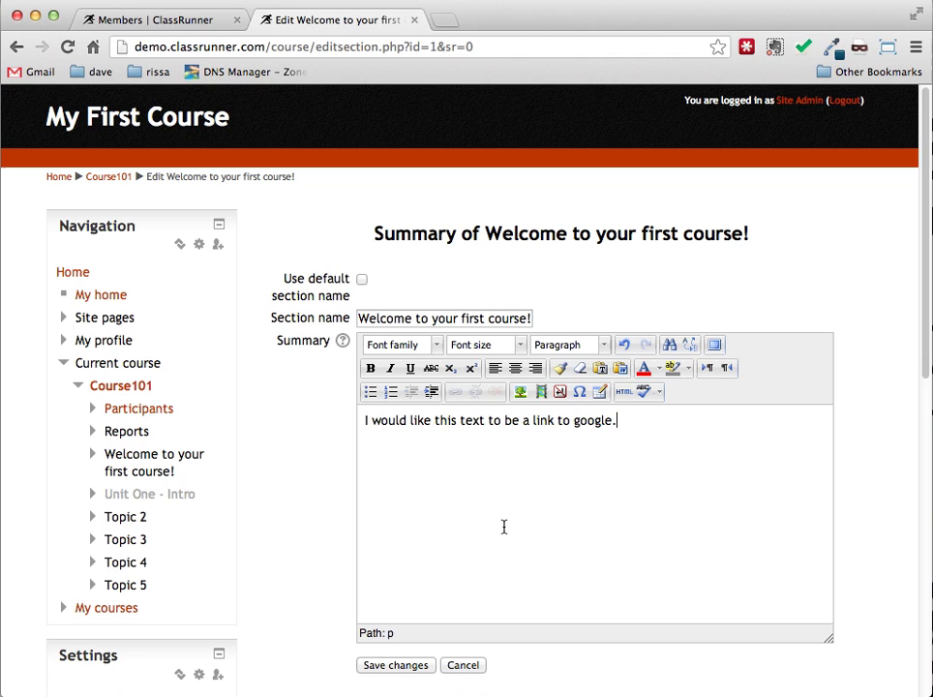
click(484, 422)
click(485, 424)
drag(485, 425, 435, 424)
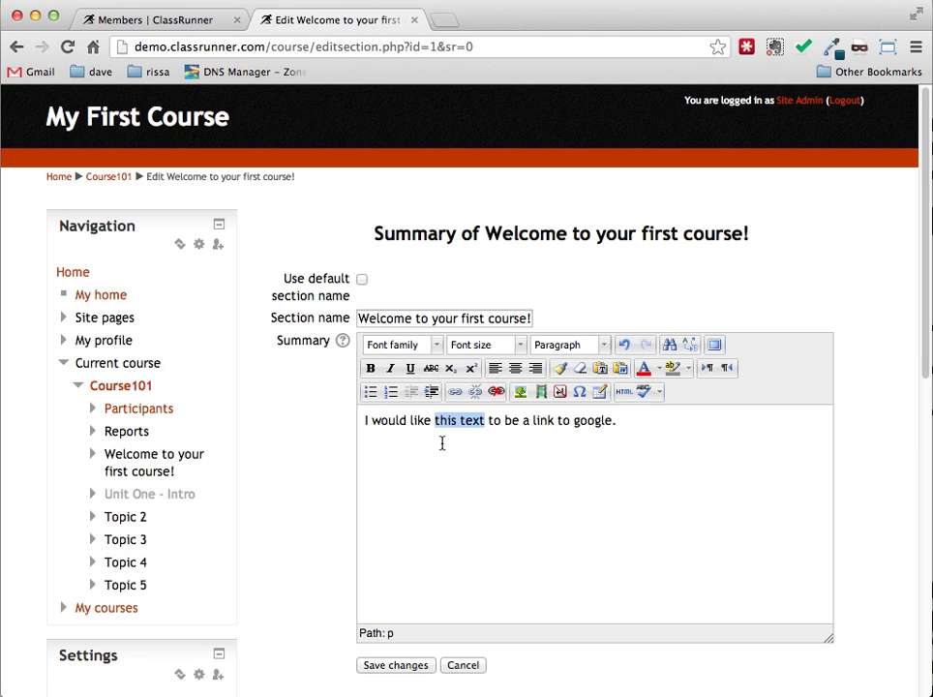
click(445, 447)
click(433, 423)
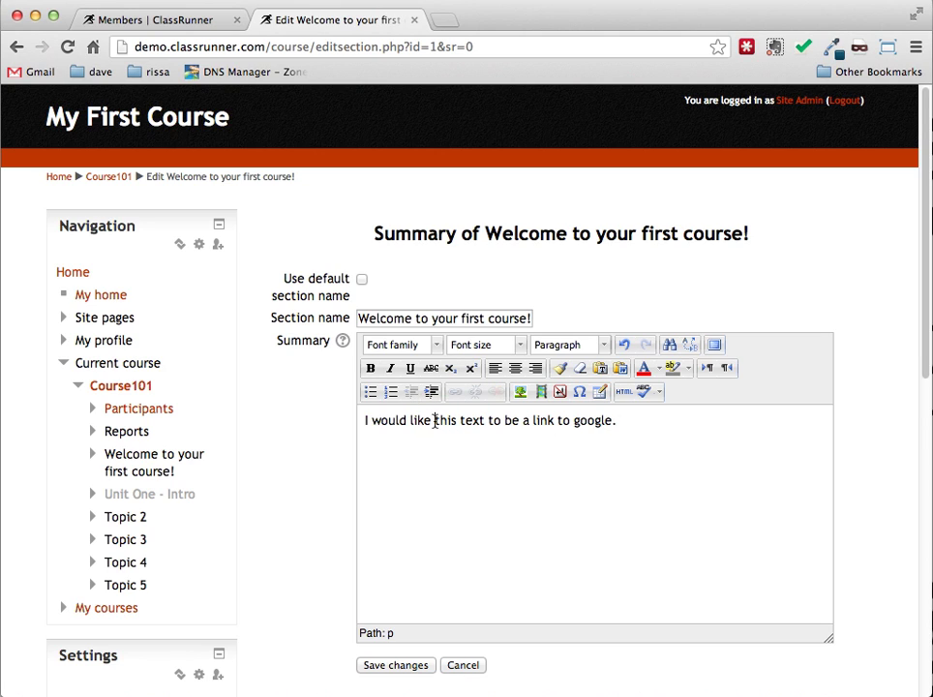
drag(435, 420, 485, 416)
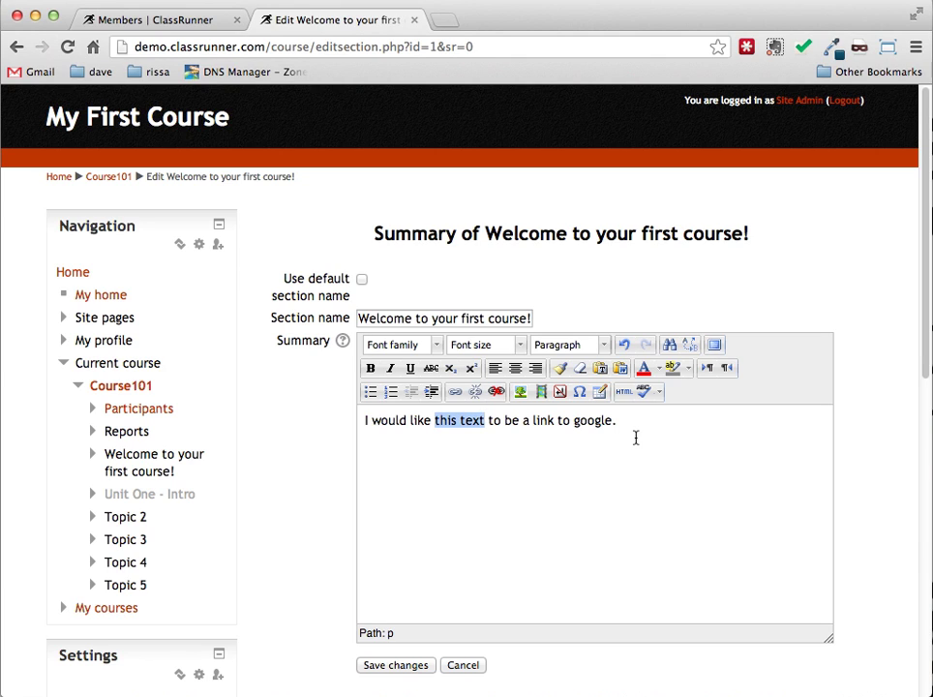
click(456, 393)
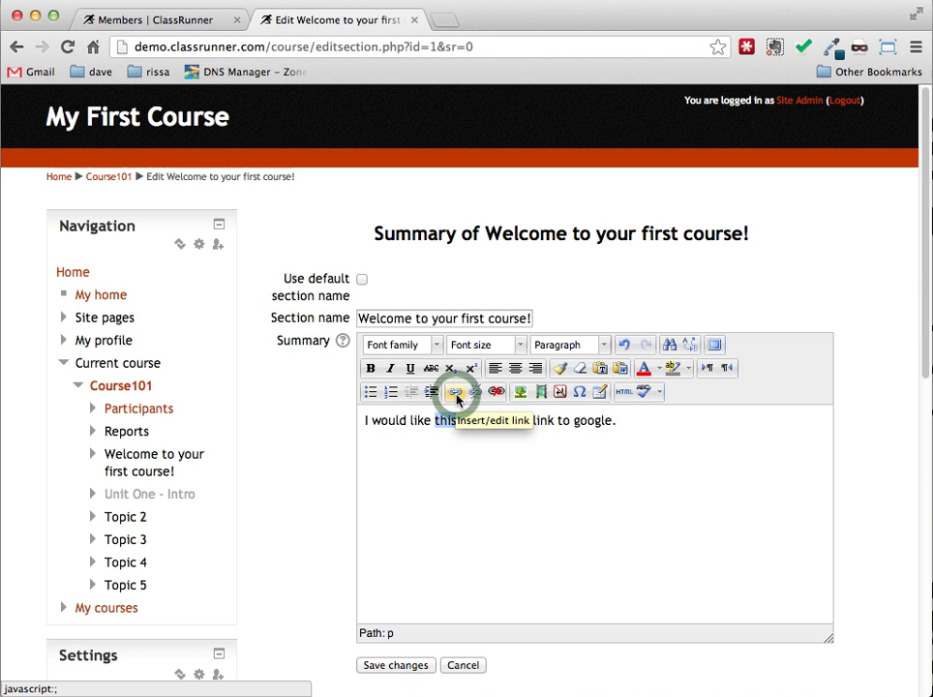
click(456, 395)
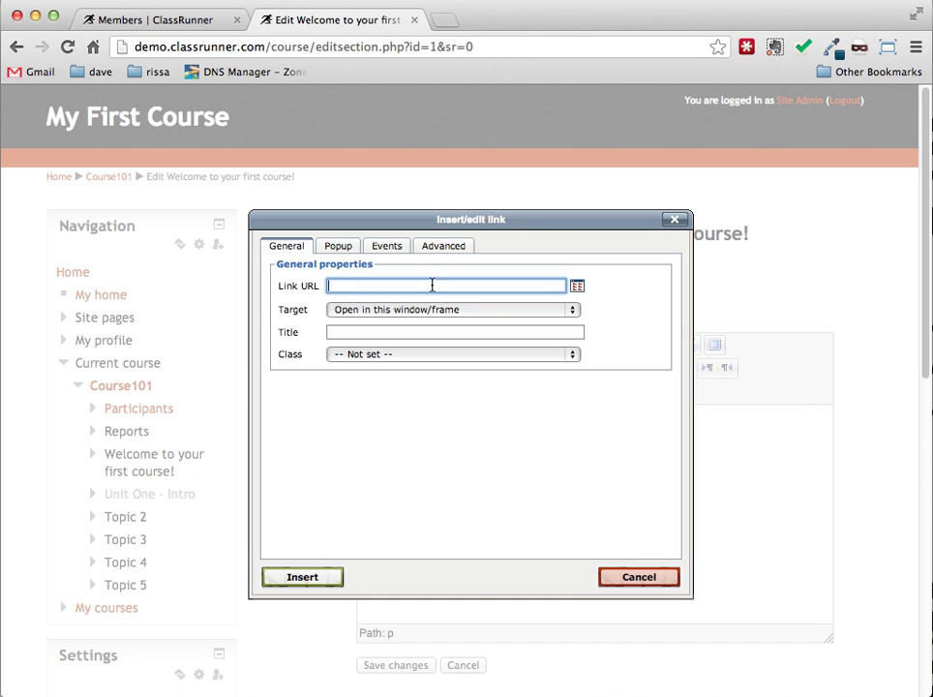
text(http://google.com)
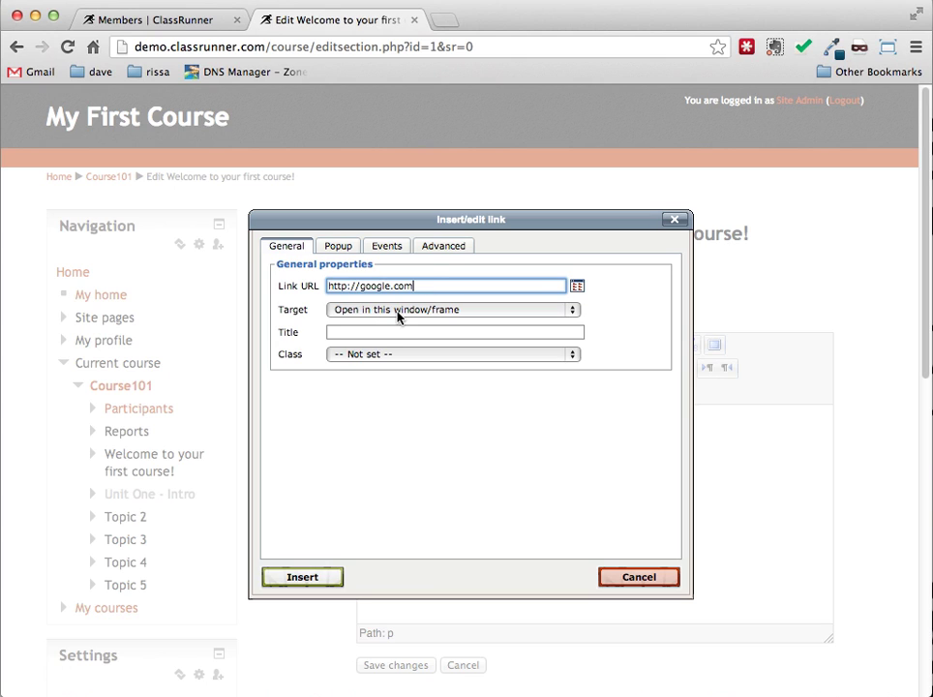
click(316, 577)
click(316, 577)
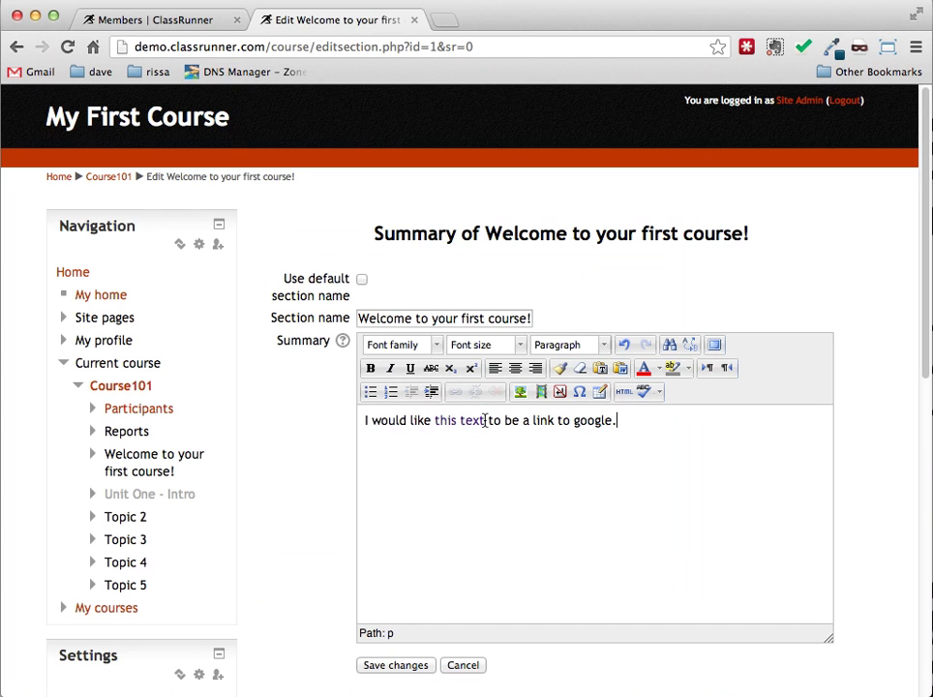
drag(485, 420, 436, 423)
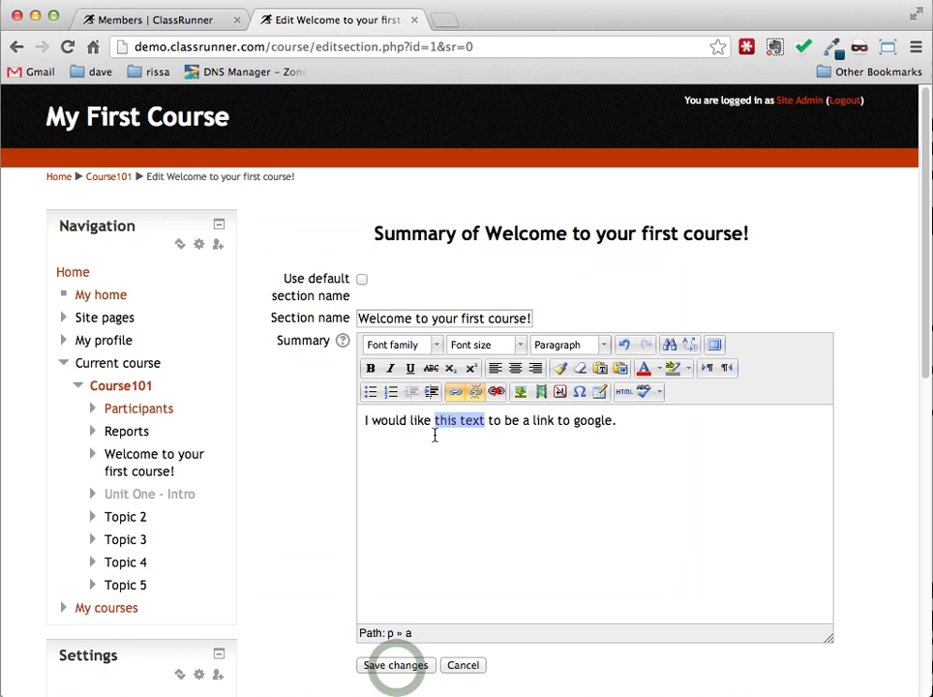
click(396, 666)
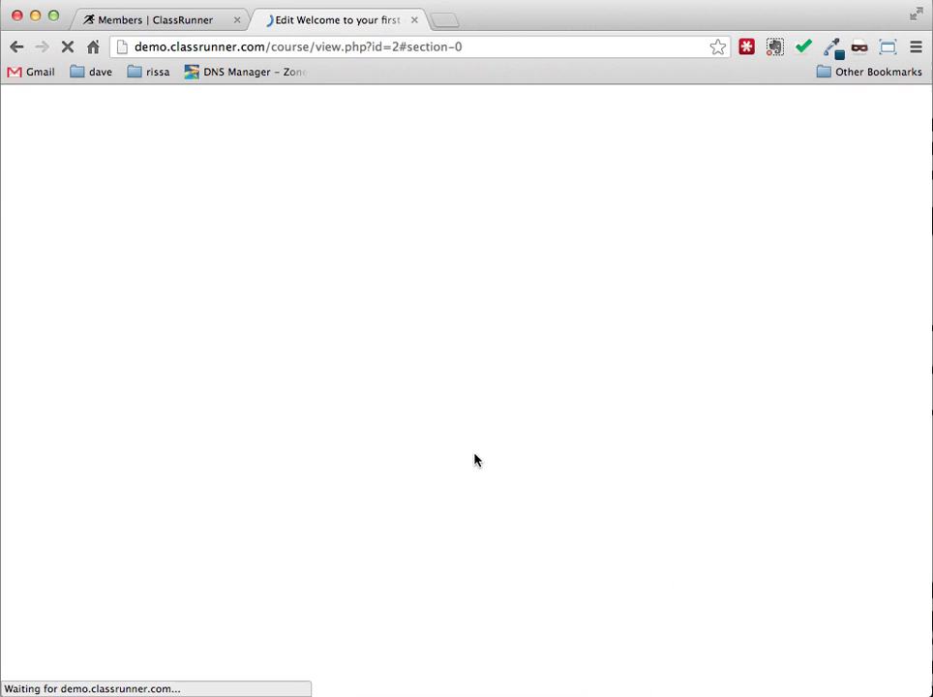
Test the "this text" link in the welcome section and return to the course page.
scroll(445, 397, up, 1)
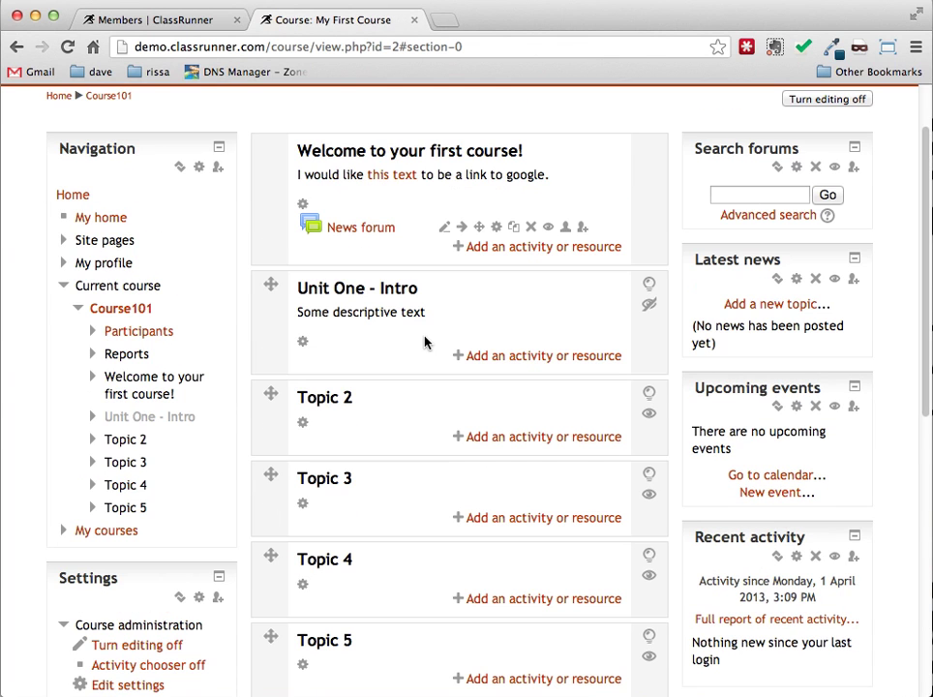
scroll(424, 342, up, 2)
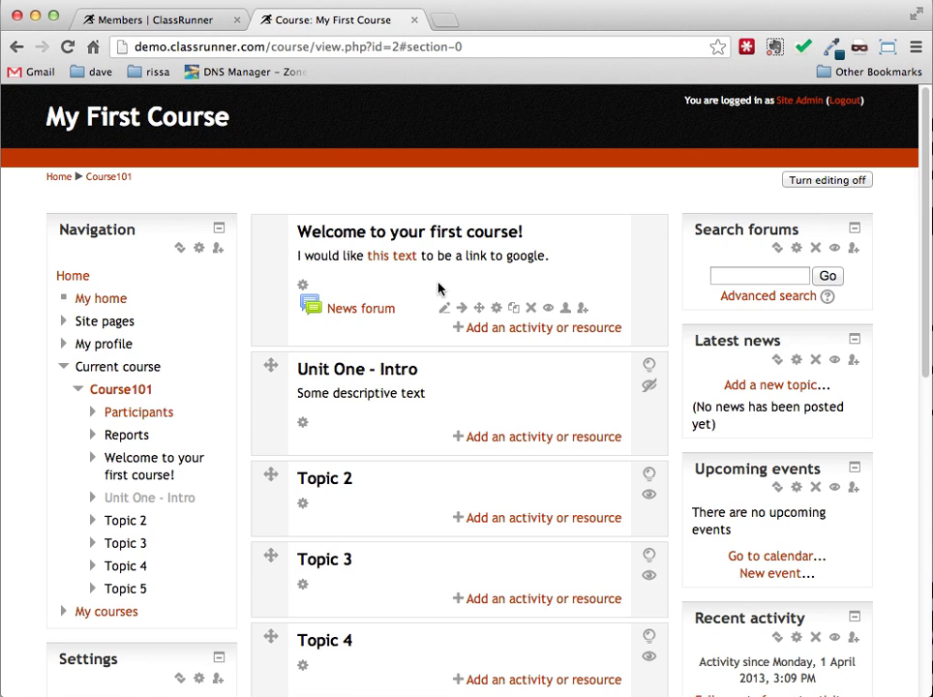
click(403, 256)
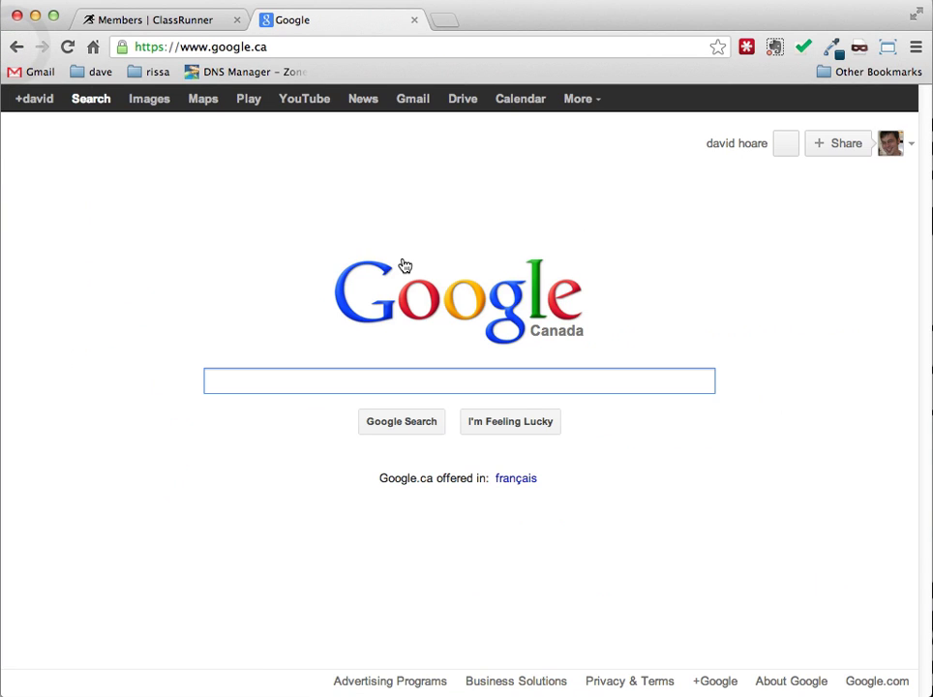
click(16, 47)
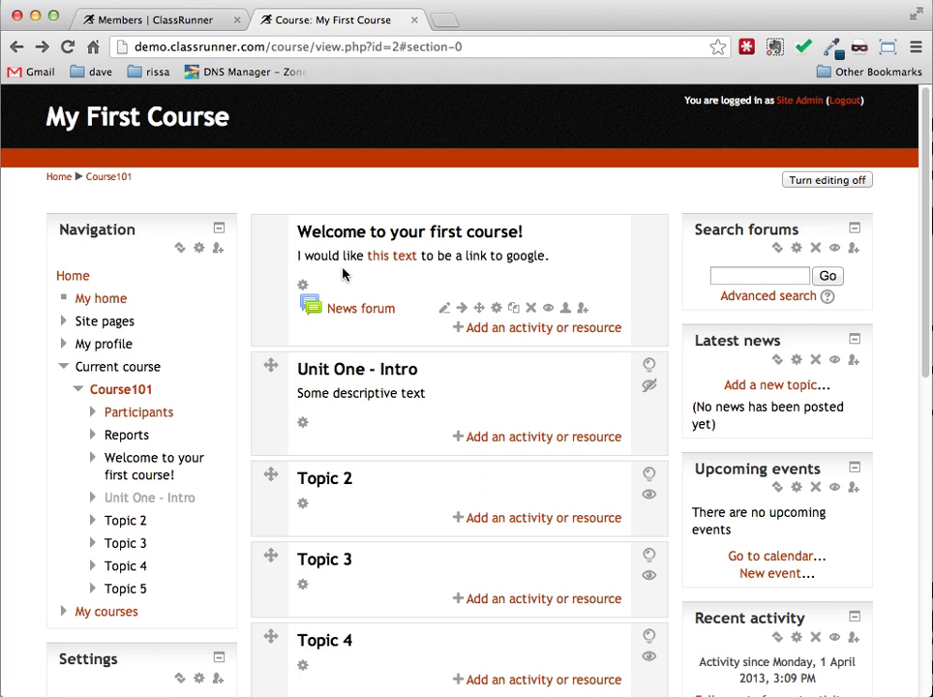
click(303, 287)
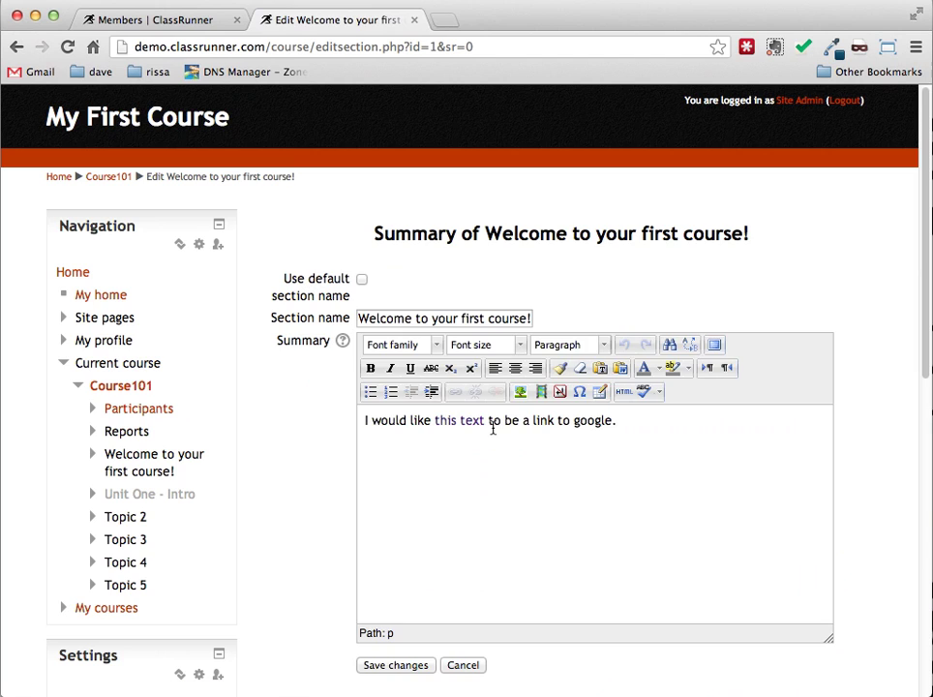
drag(486, 422, 436, 422)
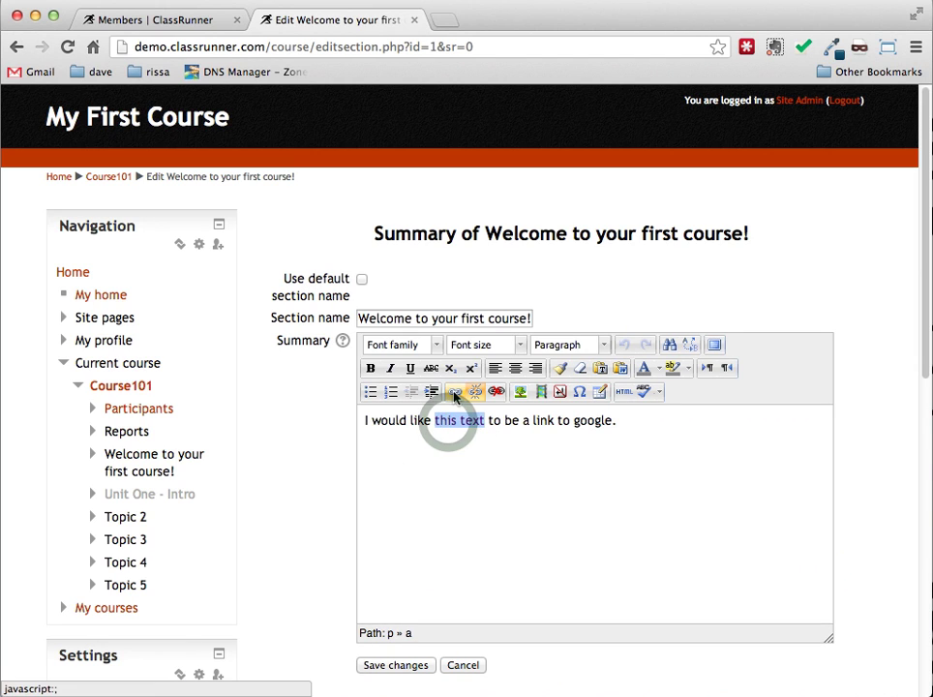
click(455, 395)
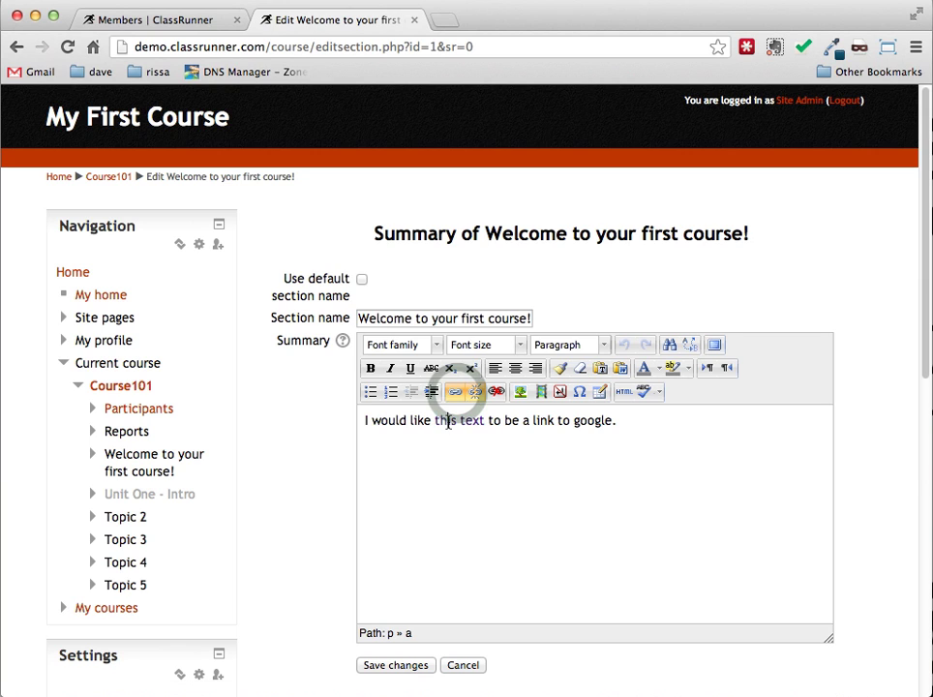
click(457, 395)
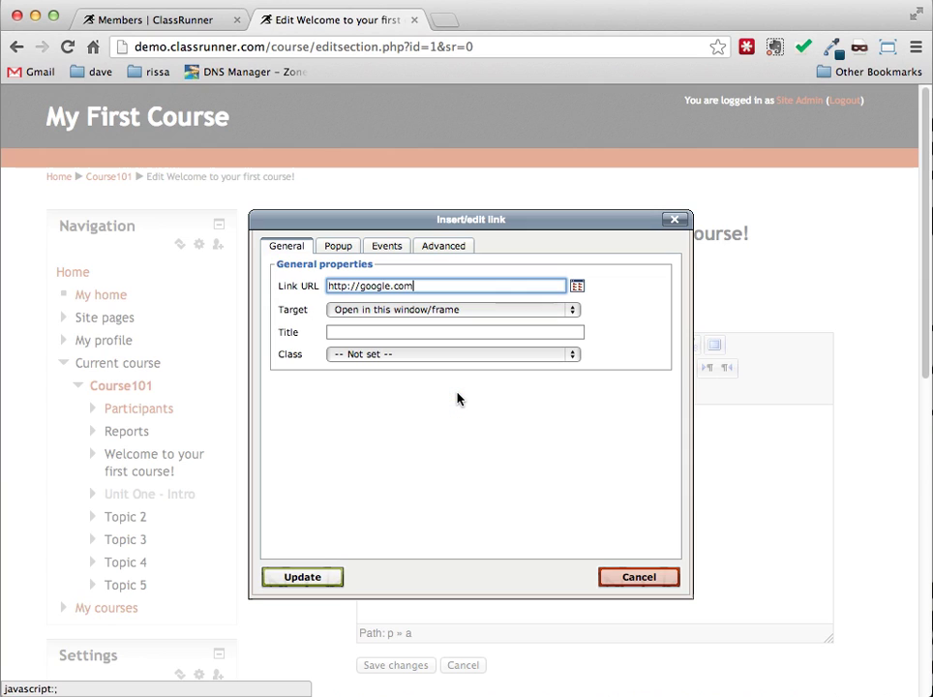
click(414, 283)
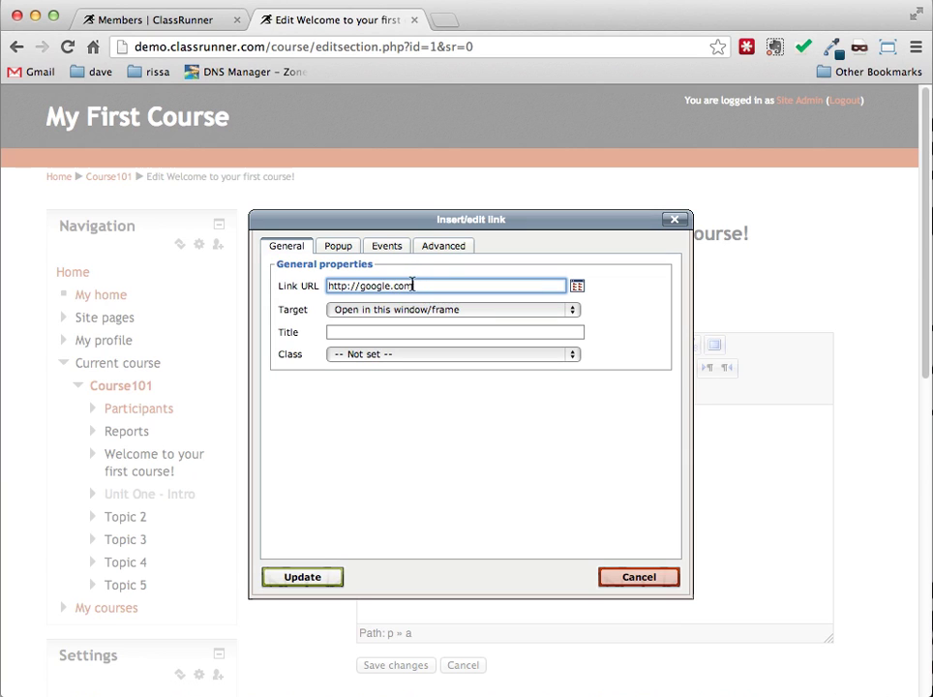
drag(417, 286, 361, 287)
text(yahoo.com)
Set the link's target to Open in new window (_blank), update the link and save the section changes.
click(454, 316)
click(452, 322)
click(330, 569)
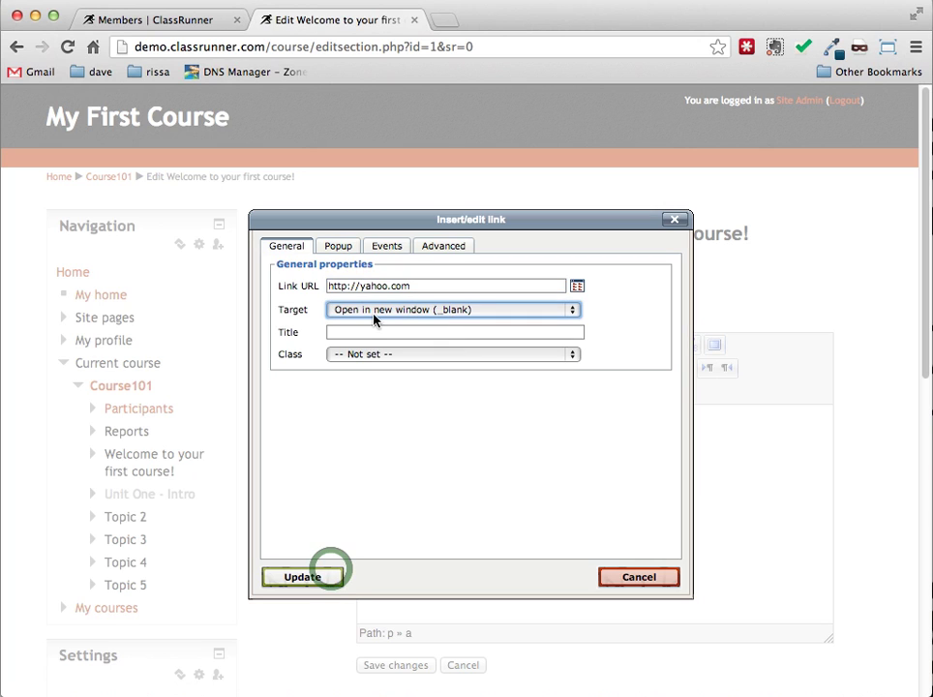
click(407, 665)
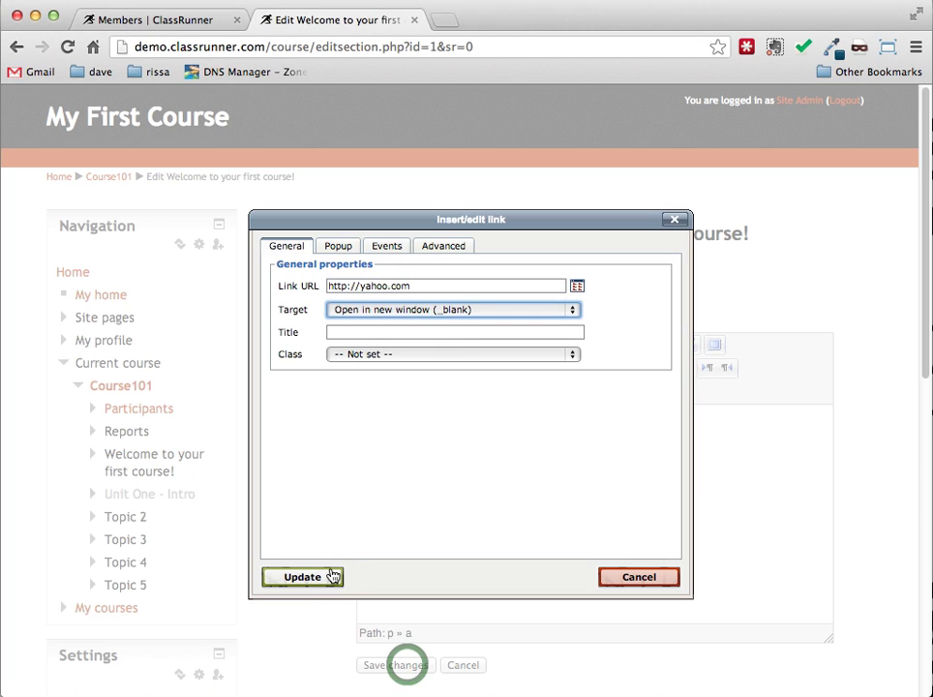
click(330, 576)
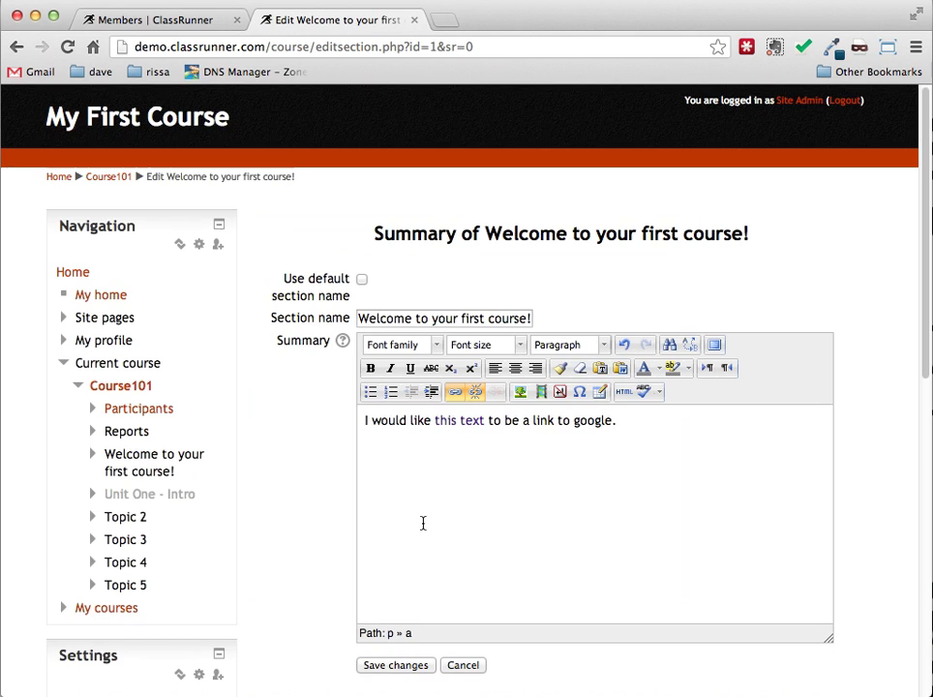
click(407, 665)
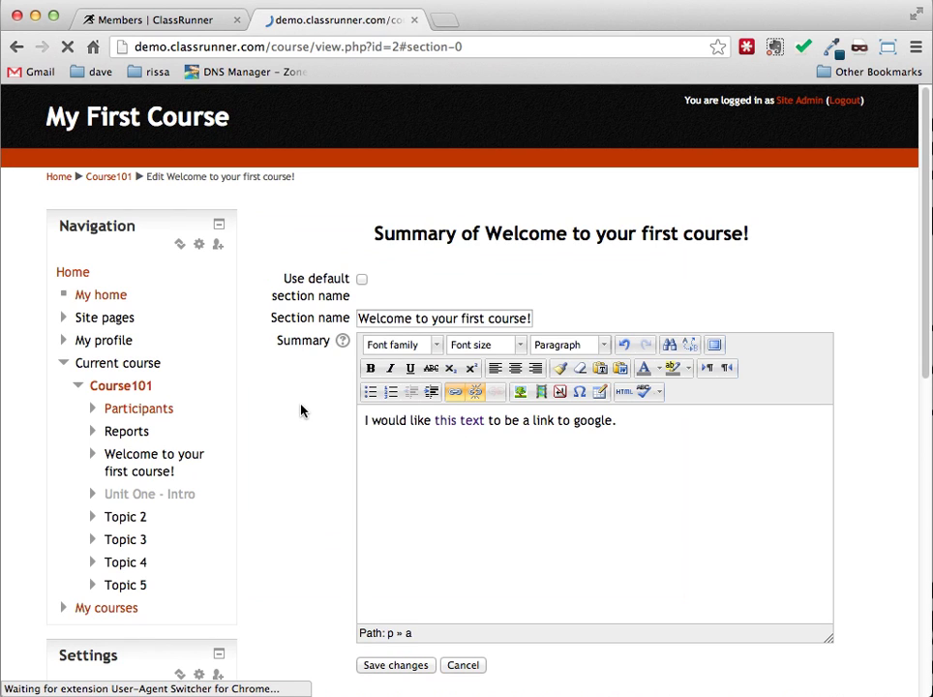
Test the updated "this text" link on the course page and switch back to the course's browser tab.
scroll(452, 212, up, 2)
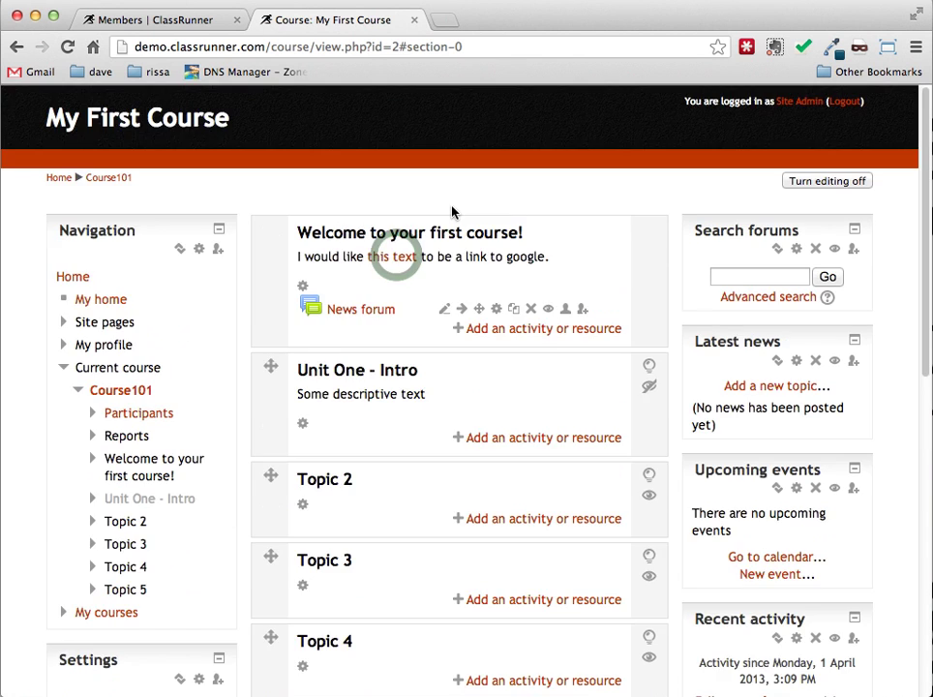
click(397, 261)
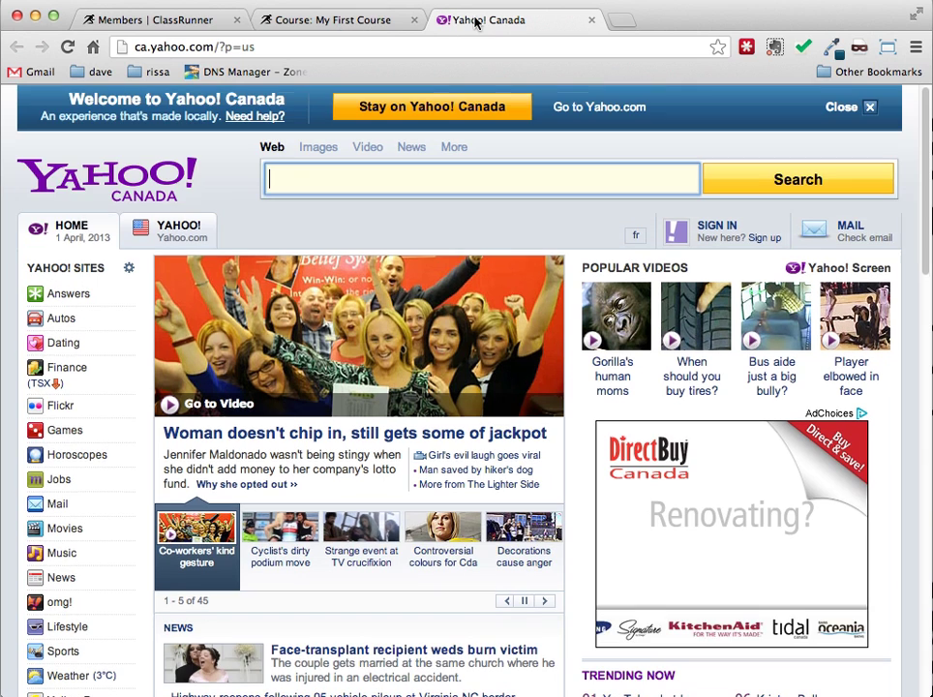
click(358, 21)
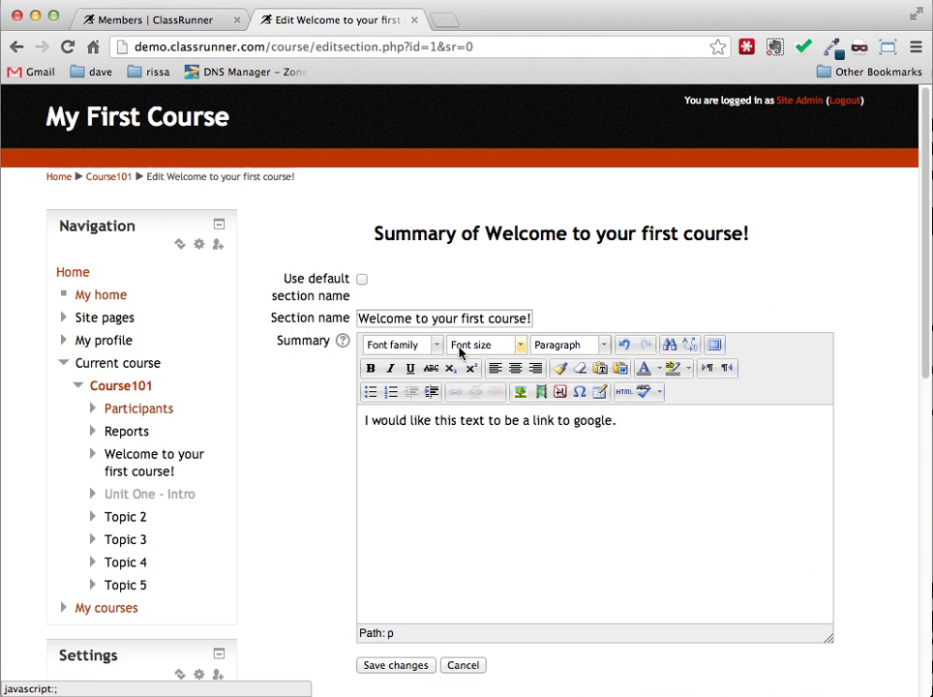
click(521, 395)
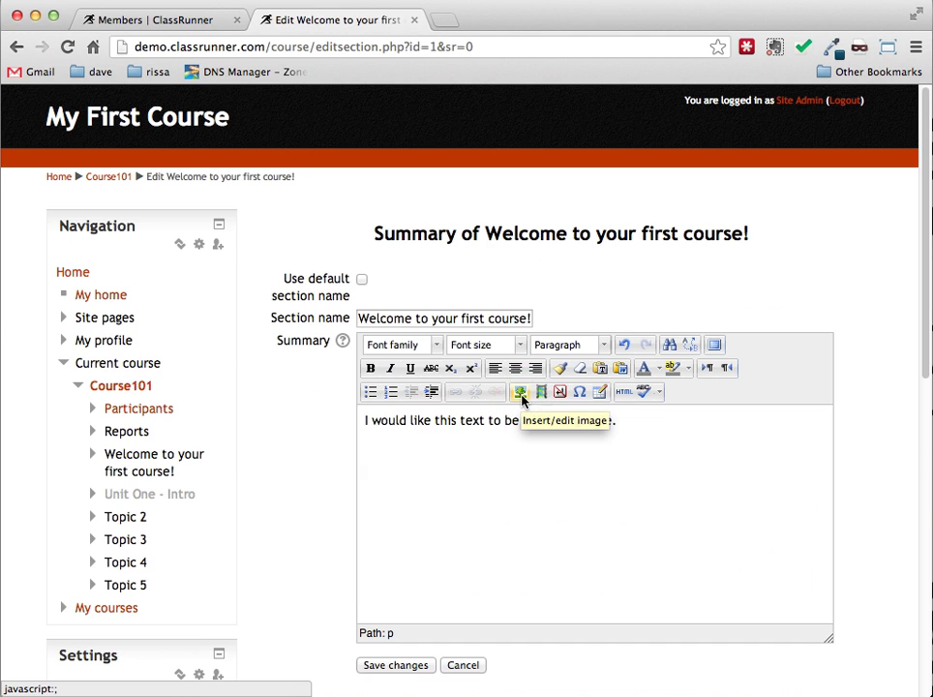
click(522, 397)
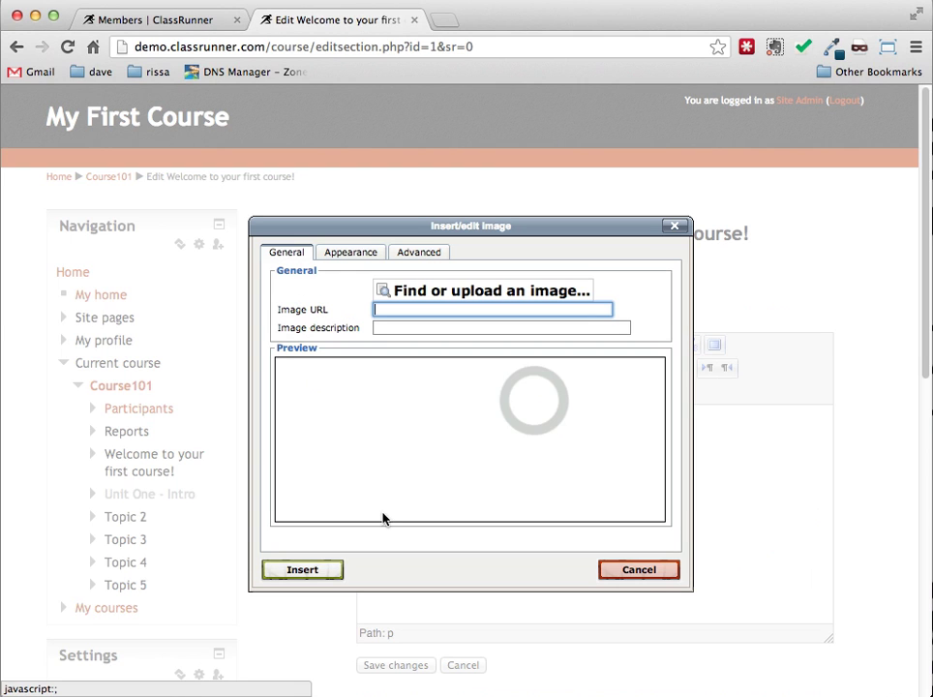
click(639, 570)
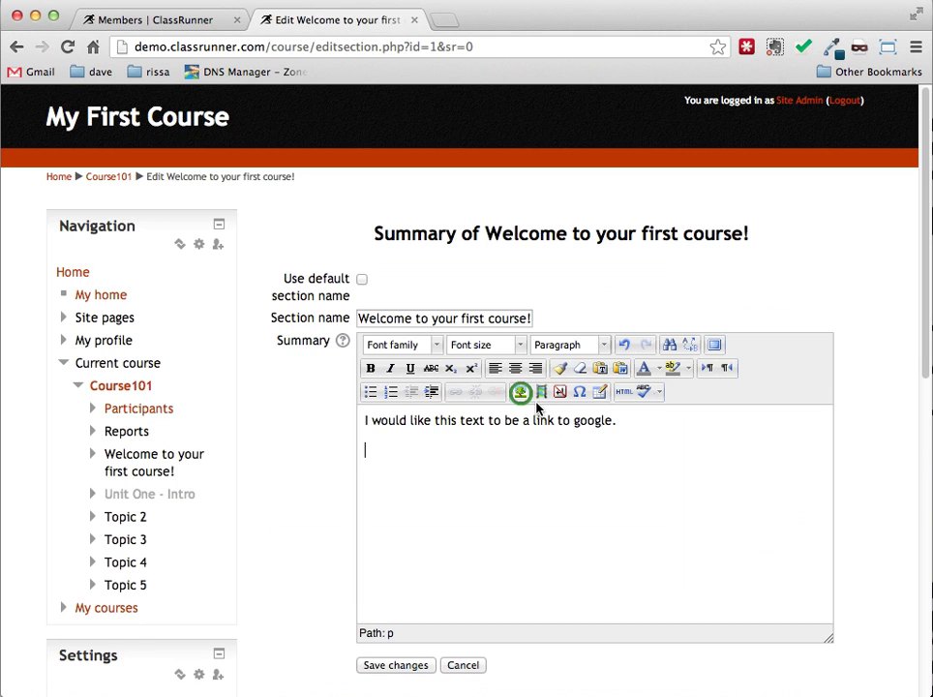
Start inserting an image below the summary sentence and upload fork-lift-sign-clip-art.jpg from the classrunner_temp folder.
click(521, 393)
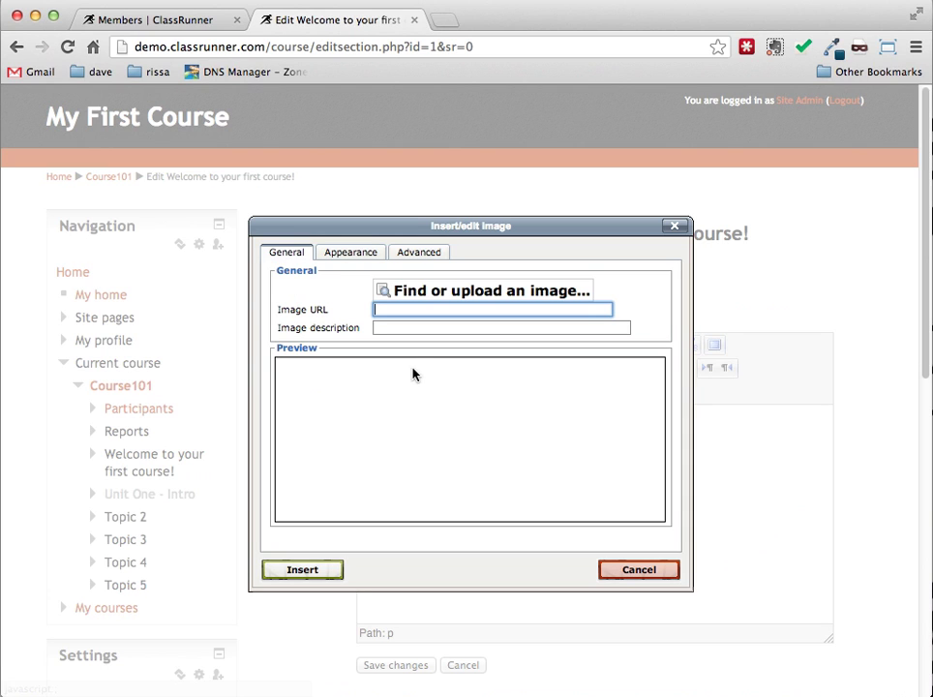
click(390, 308)
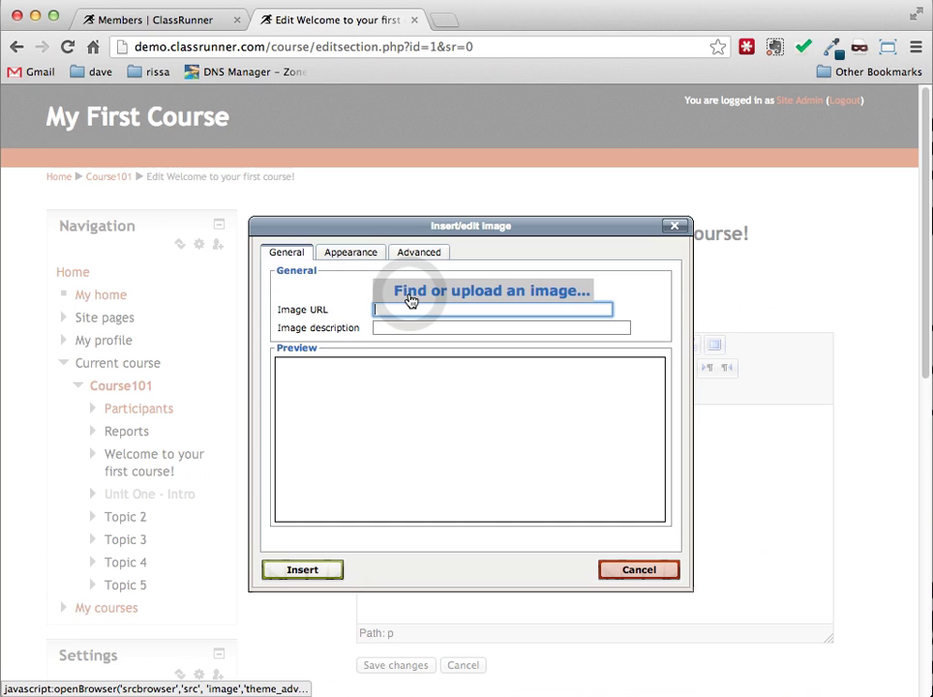
click(412, 301)
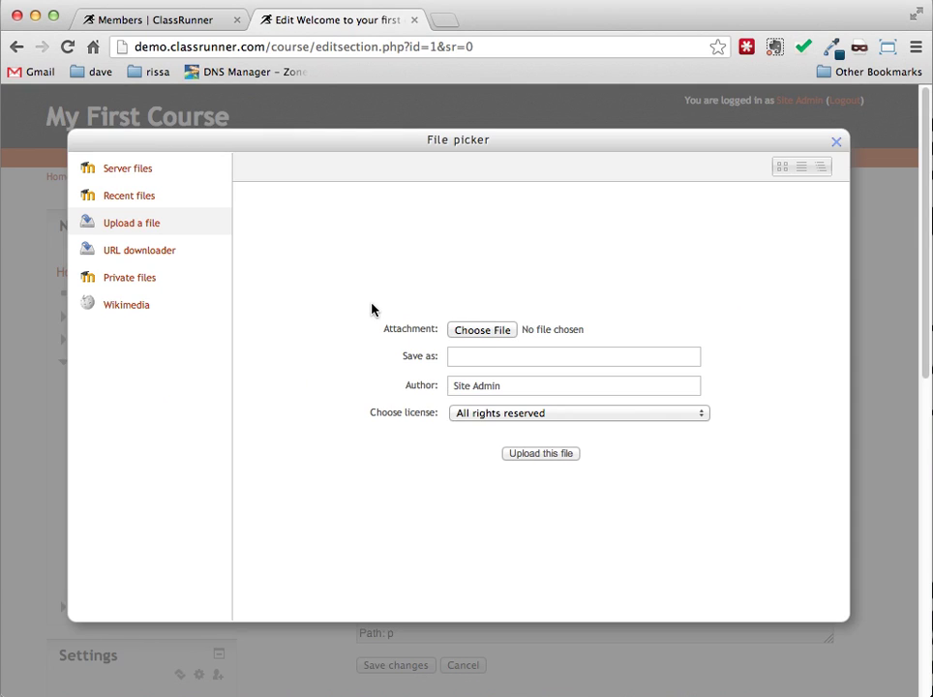
click(476, 331)
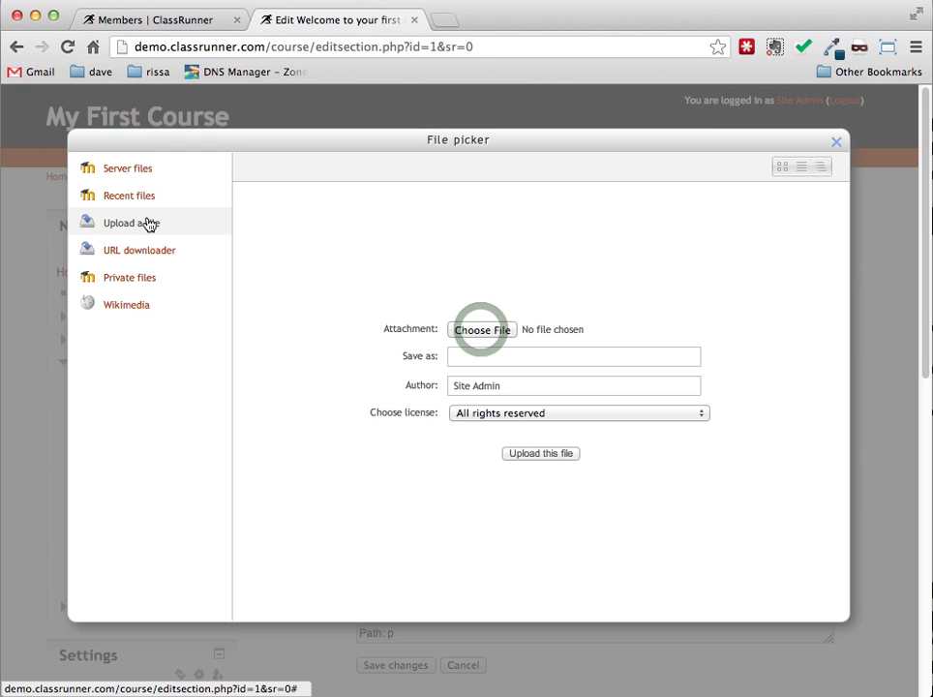
click(483, 332)
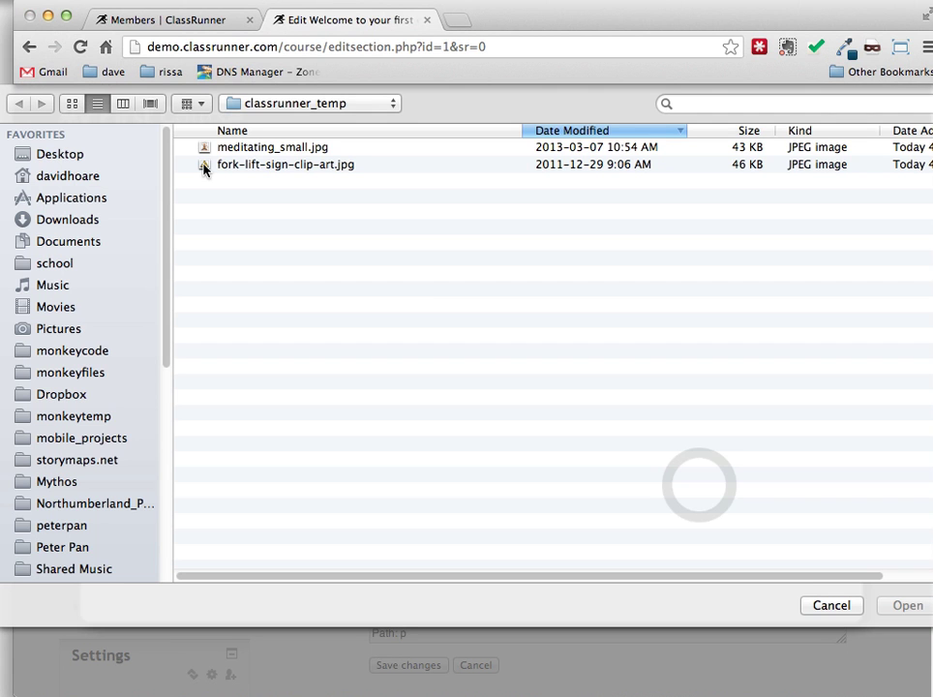
click(205, 166)
key(Return)
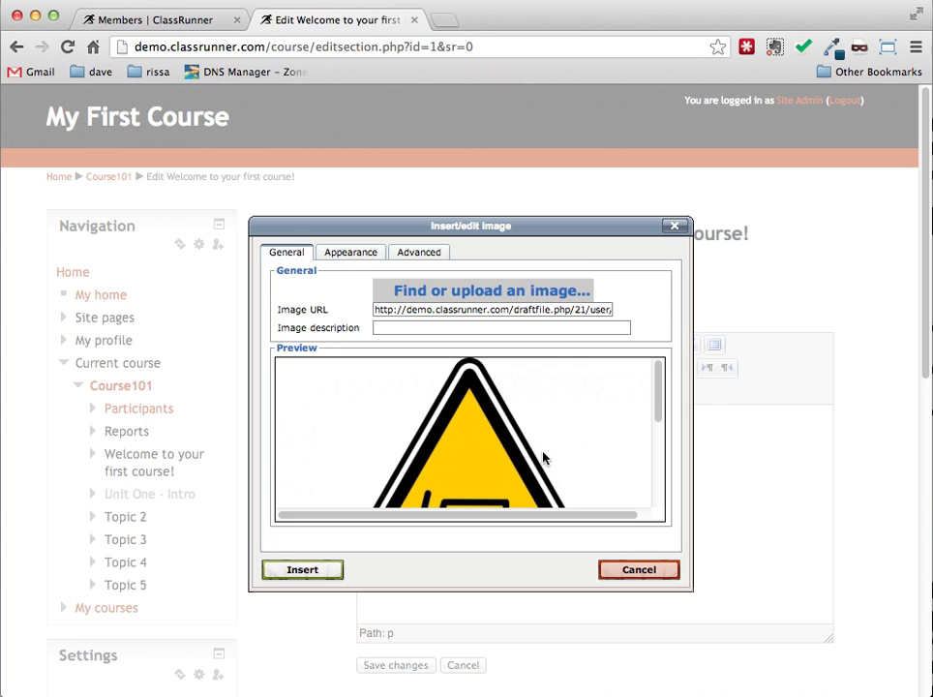
Check the forklift sign preview and insert the image into the summary without an image description.
scroll(469, 441, down, 3)
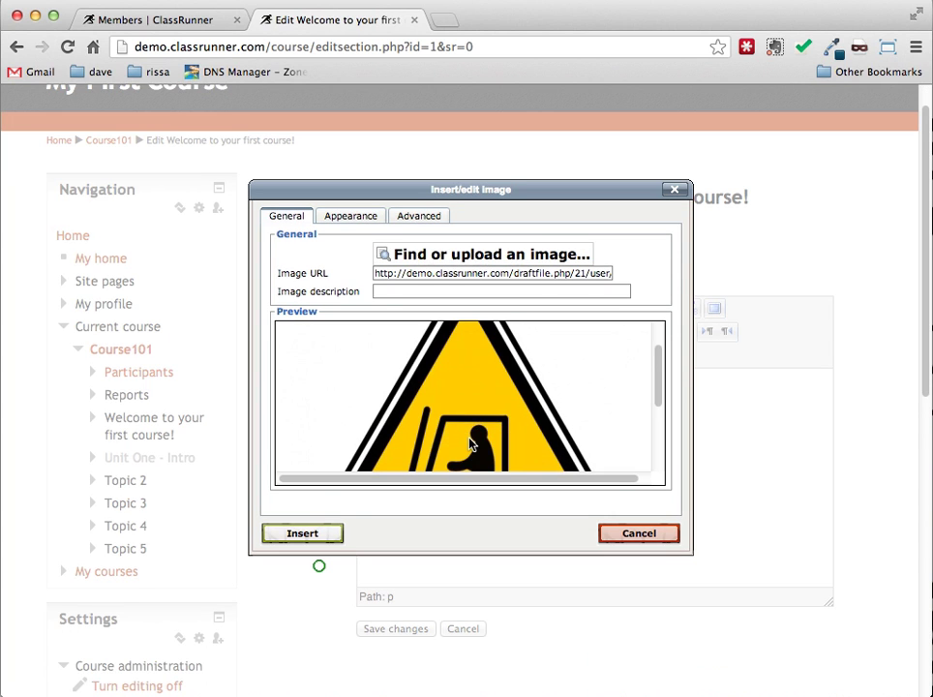
scroll(469, 441, up, 3)
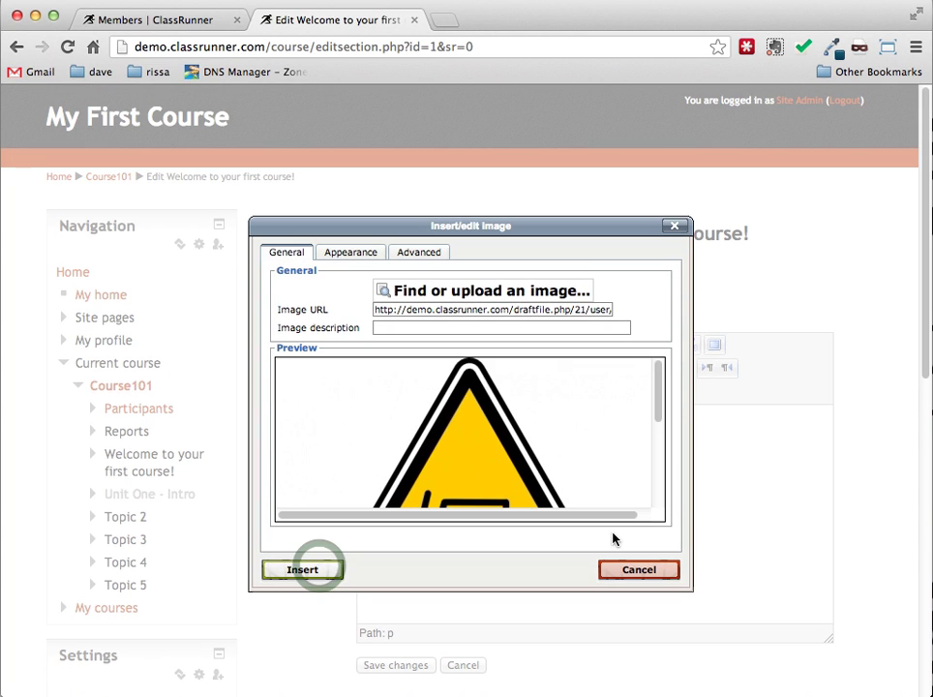
click(302, 570)
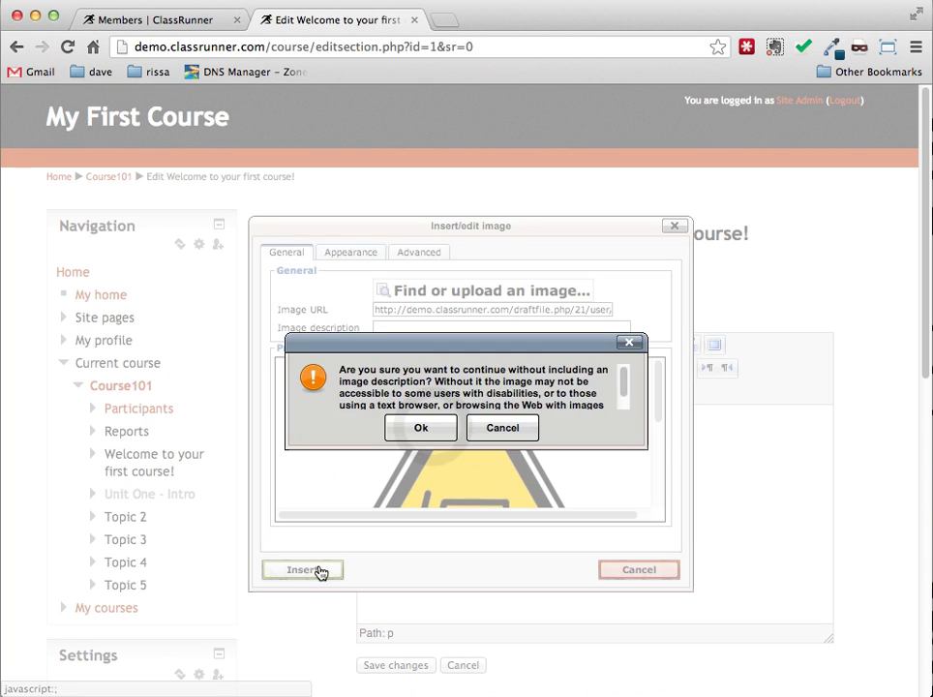
click(431, 433)
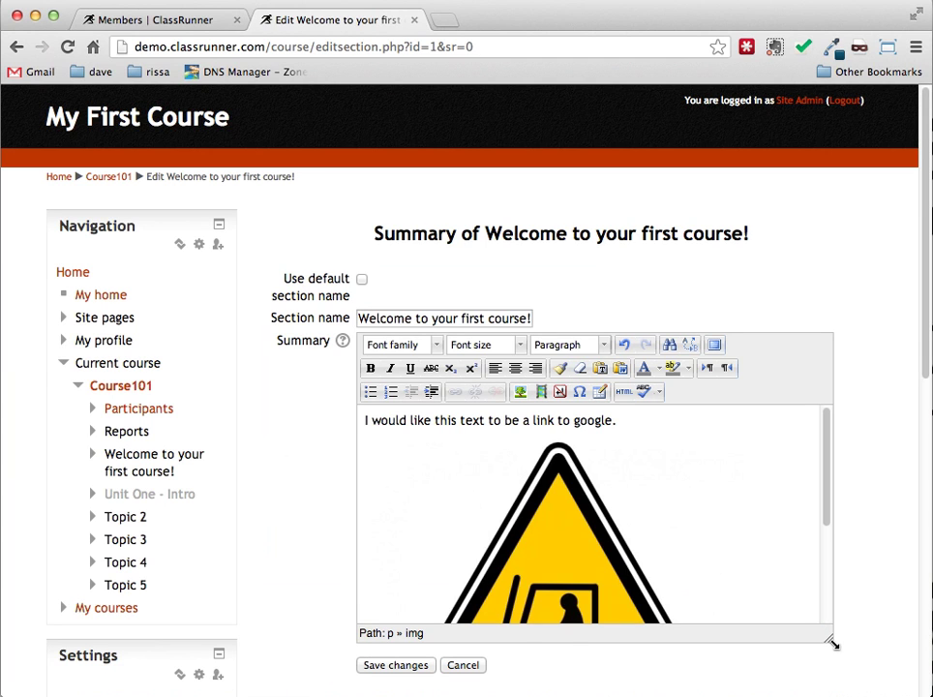
Enlarge the summary editing area slightly and shrink the forklift sign image to about 131 x 115 px.
mouse_move(832, 643)
mouse_down()
mouse_move(841, 641)
mouse_move(838, 660)
mouse_up()
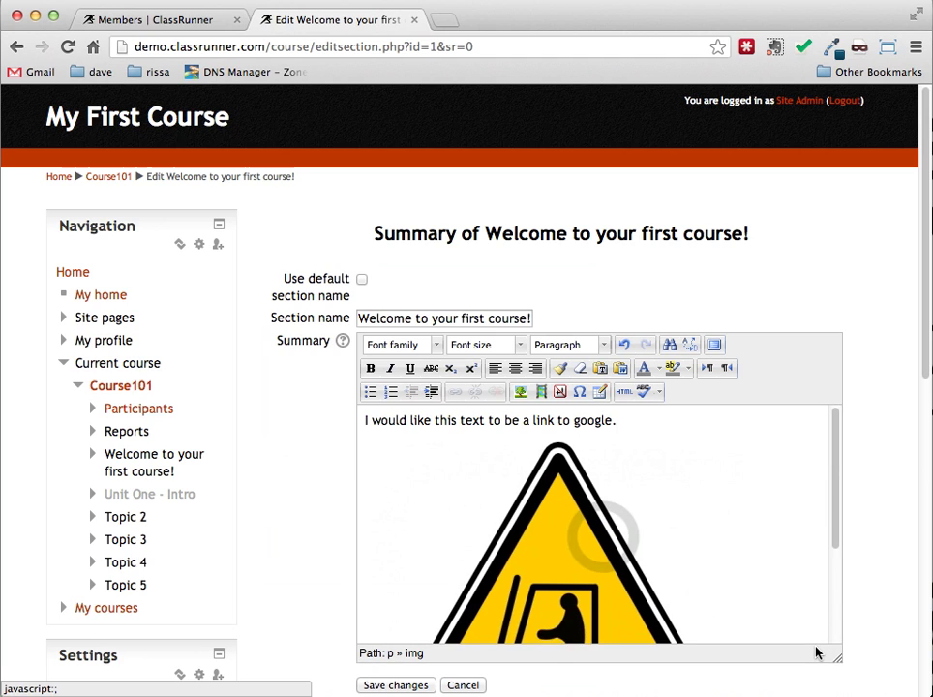
scroll(630, 518, down, 3)
click(608, 546)
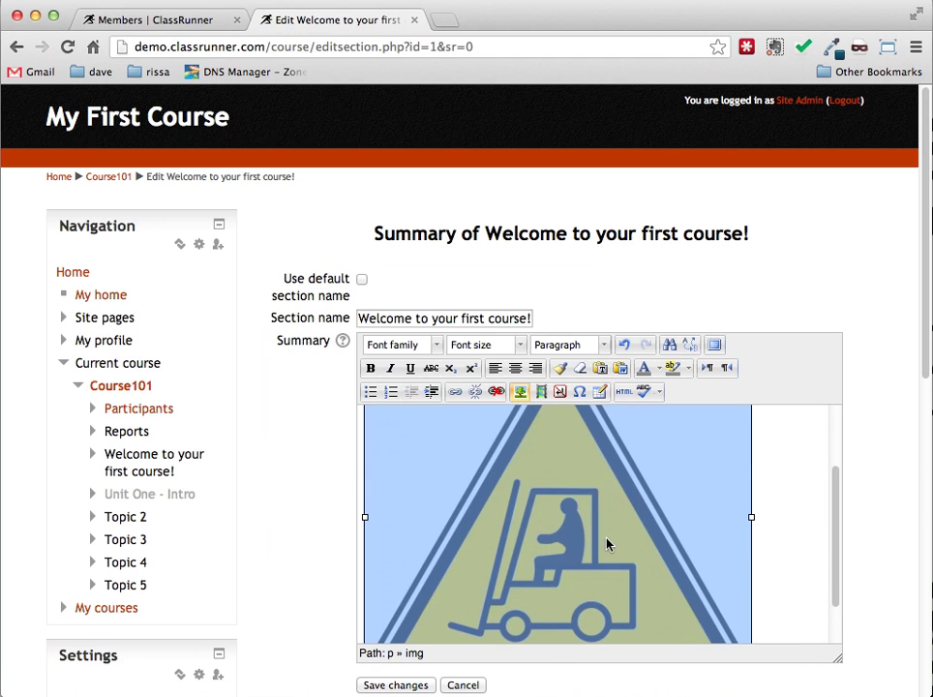
scroll(602, 542, up, 1)
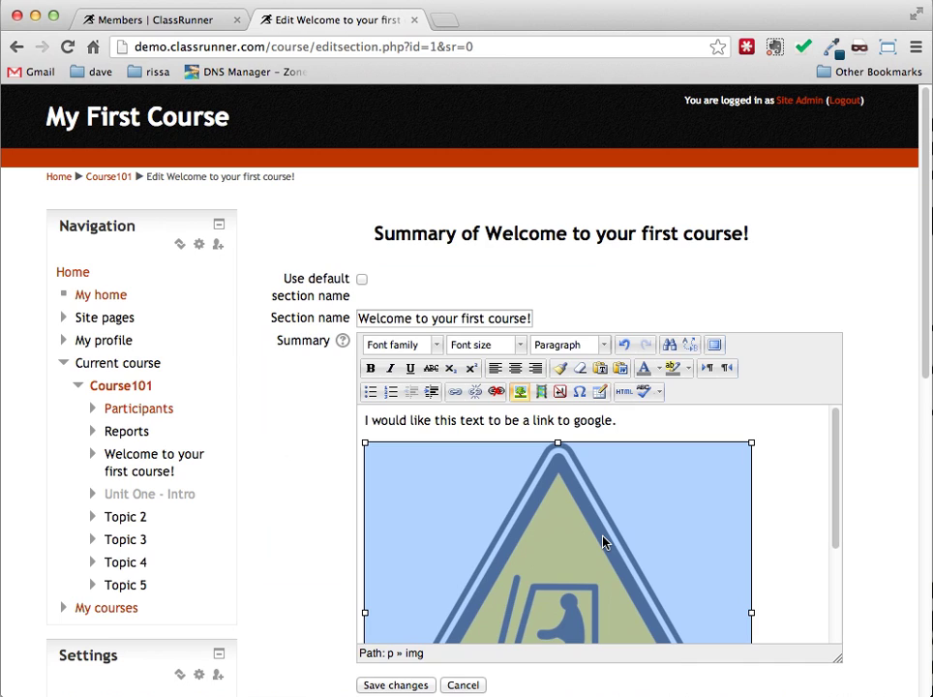
click(752, 444)
drag(753, 443, 620, 579)
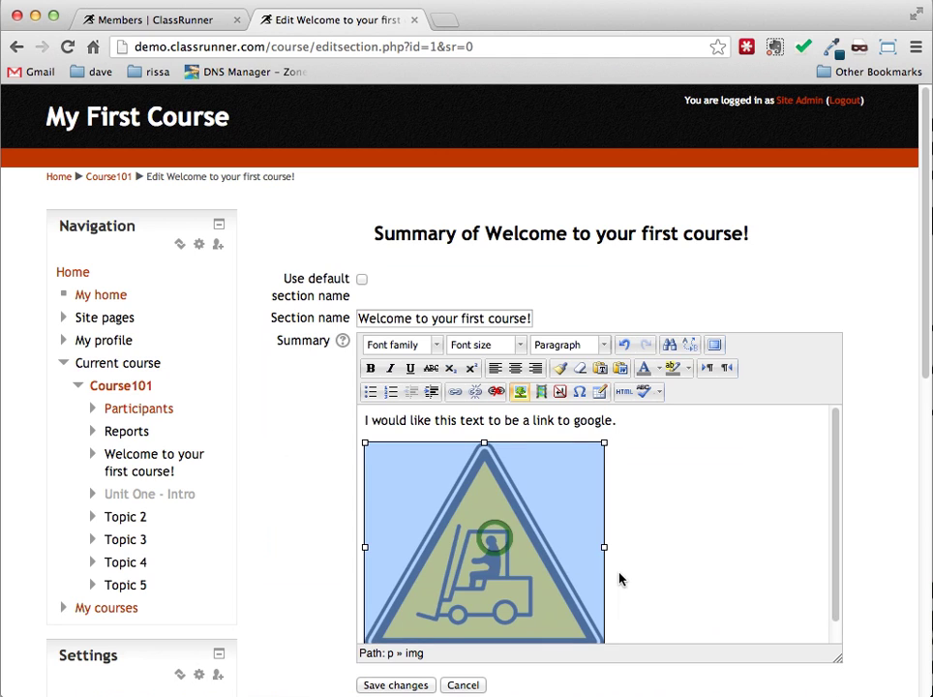
scroll(600, 610, down, 2)
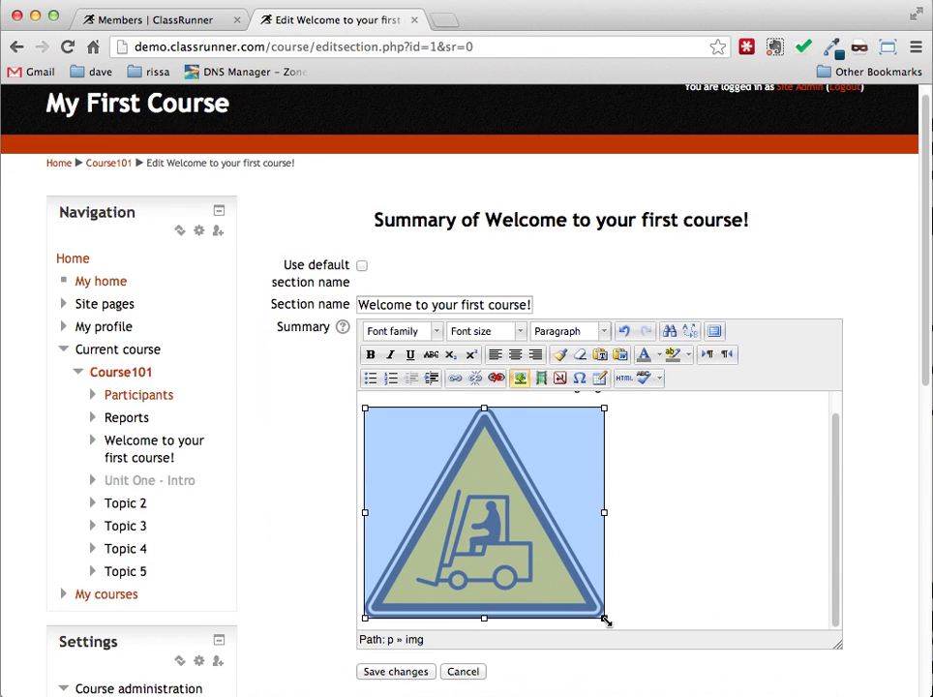
drag(604, 618, 485, 511)
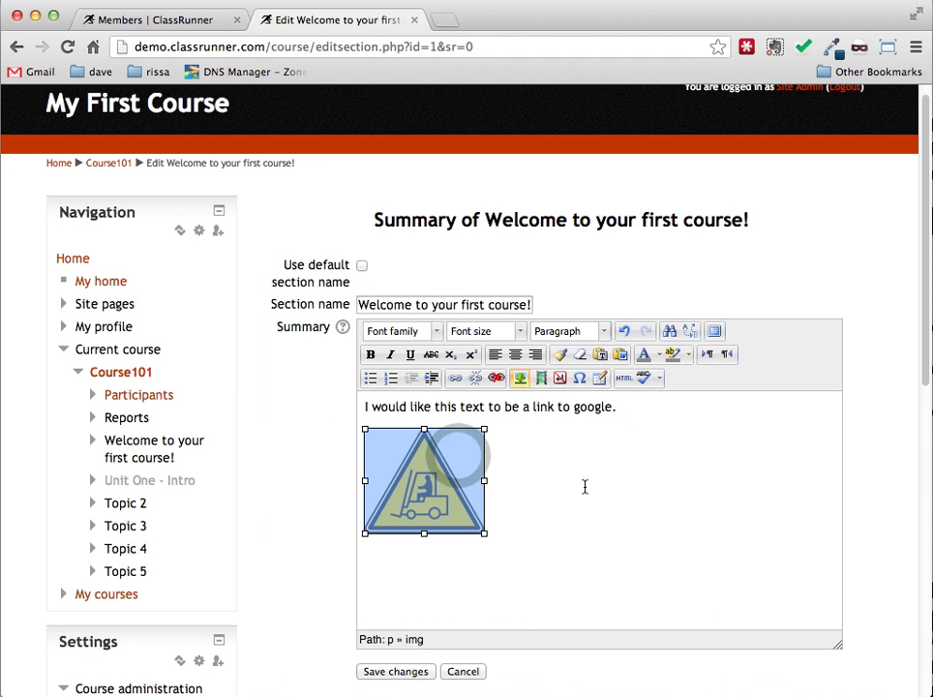
Move the forklift image to the start of the sentence, before "I", and fix the spacing around "I".
scroll(584, 487, up, 1)
drag(428, 499, 360, 426)
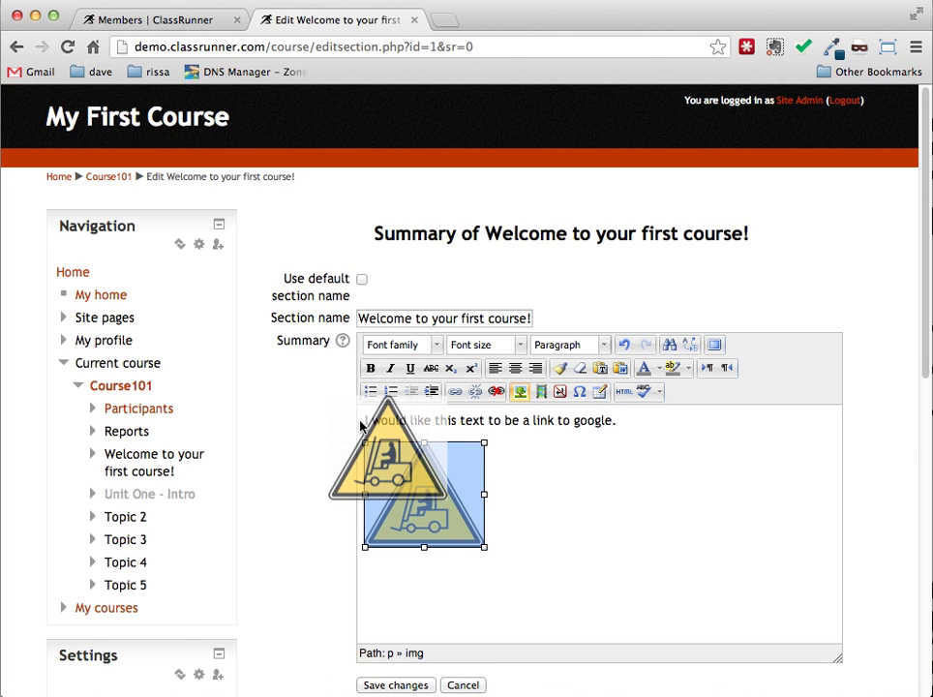
drag(364, 505, 375, 426)
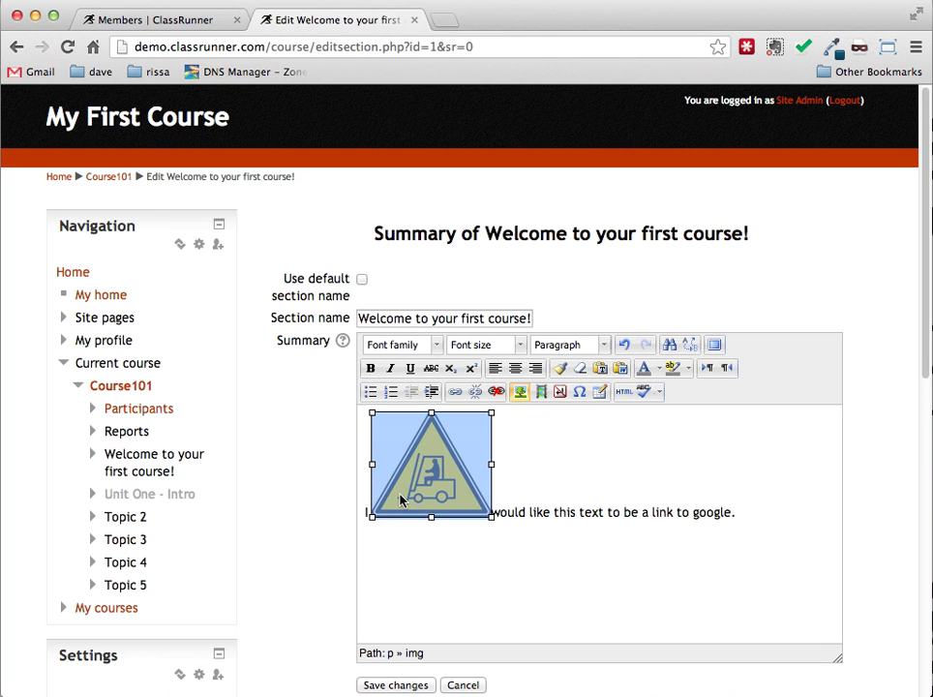
drag(401, 499, 367, 516)
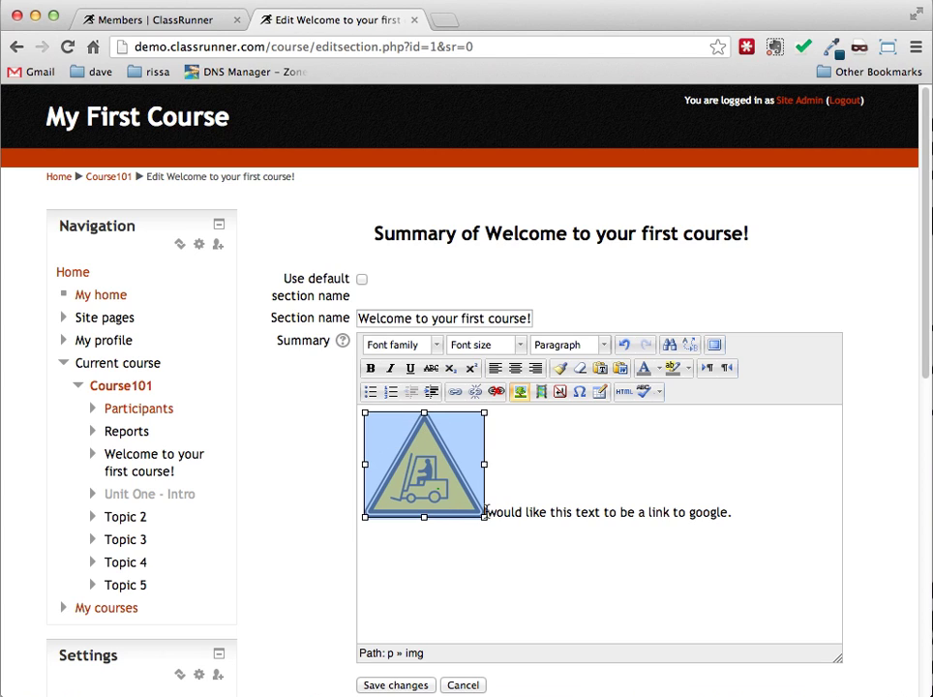
click(492, 511)
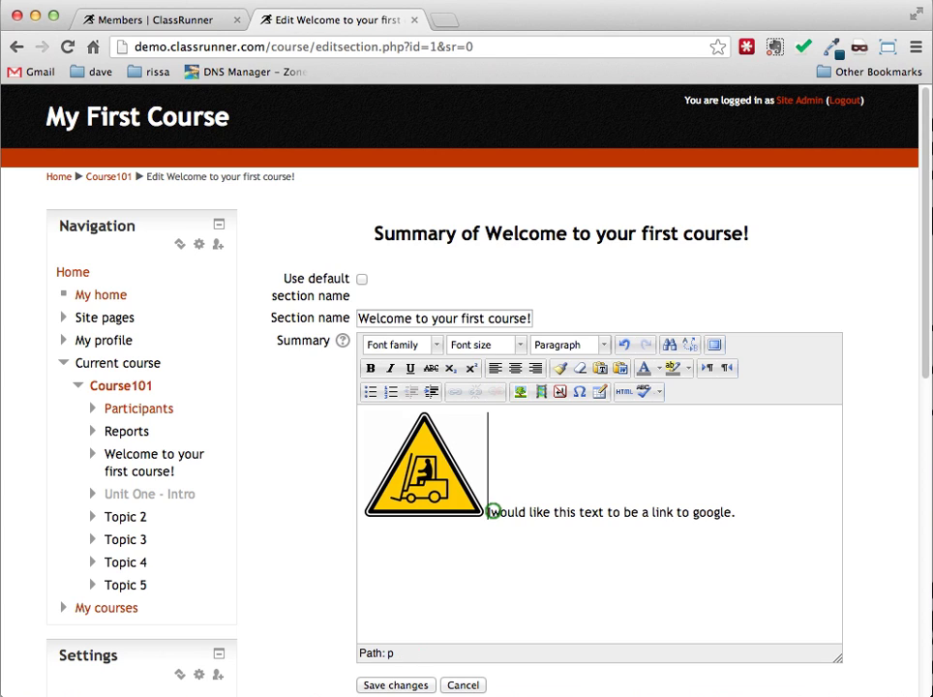
click(441, 496)
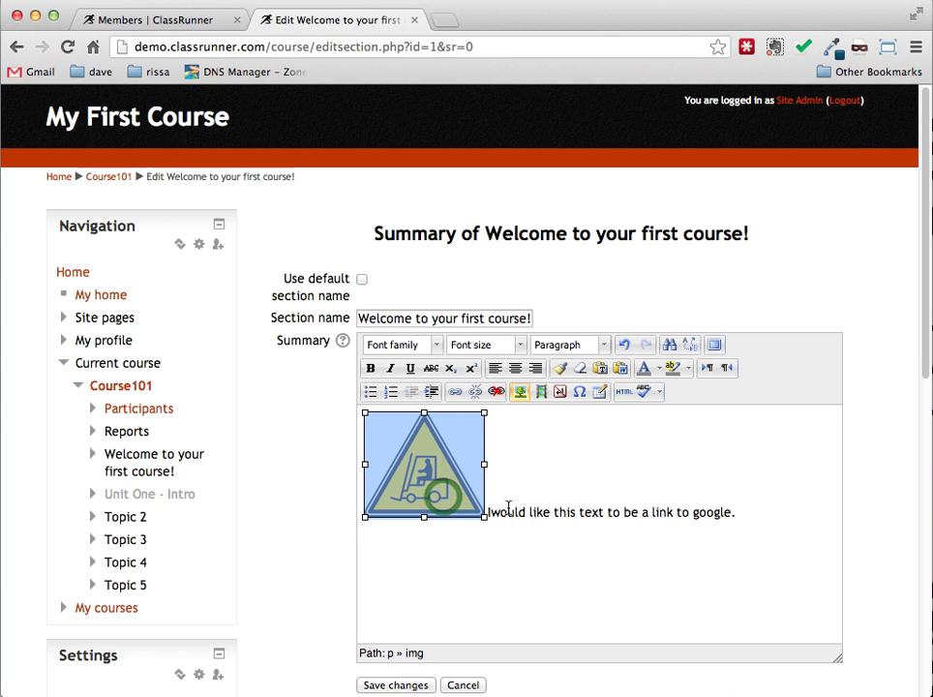
click(495, 512)
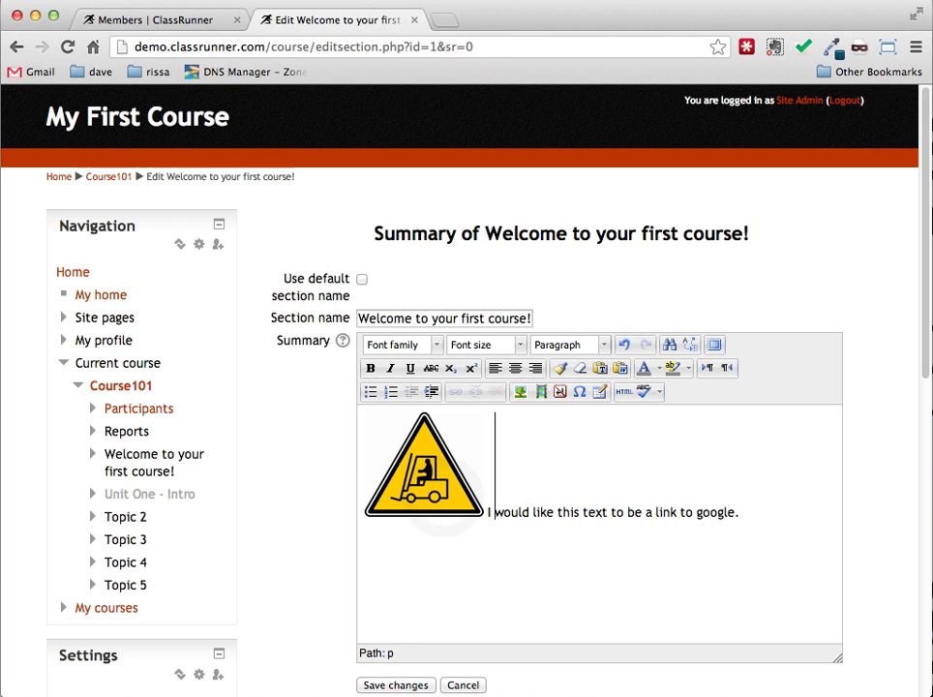
Open the forklift image's appearance settings and set its alignment to Left.
click(445, 501)
click(521, 391)
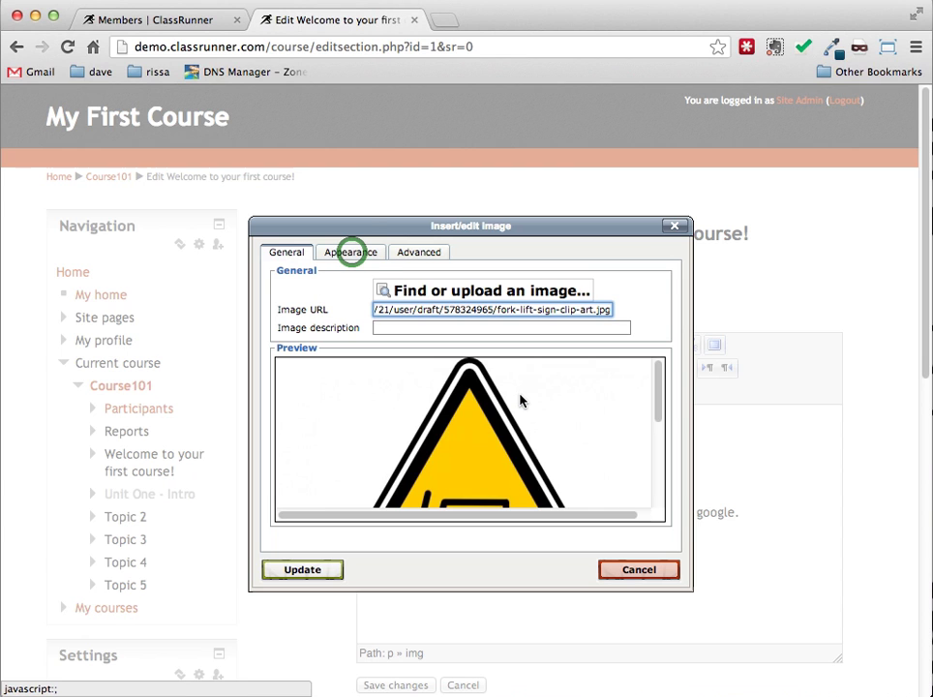
click(353, 255)
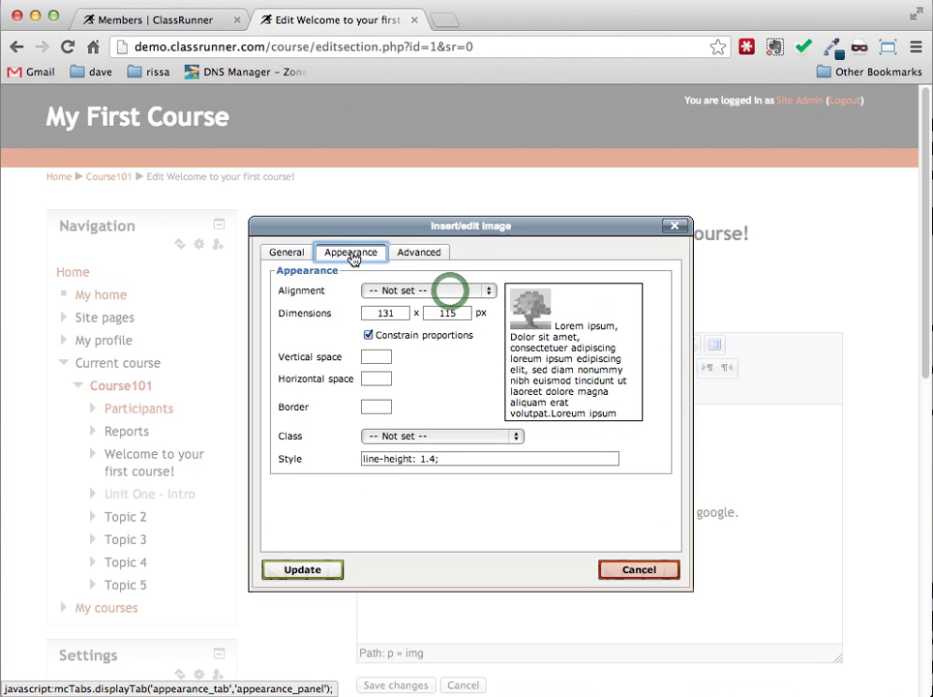
click(450, 292)
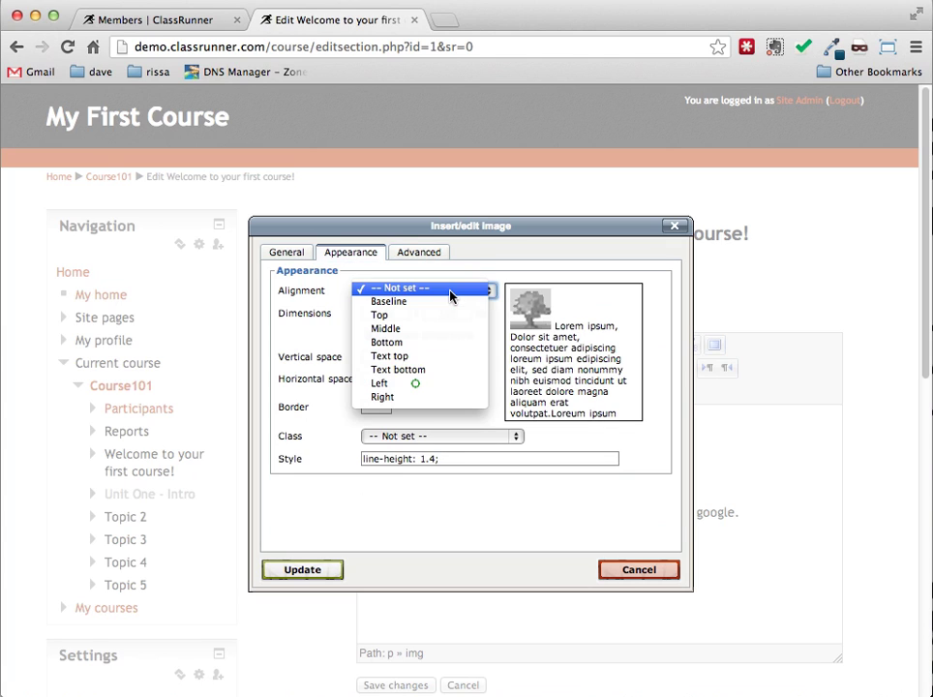
click(416, 386)
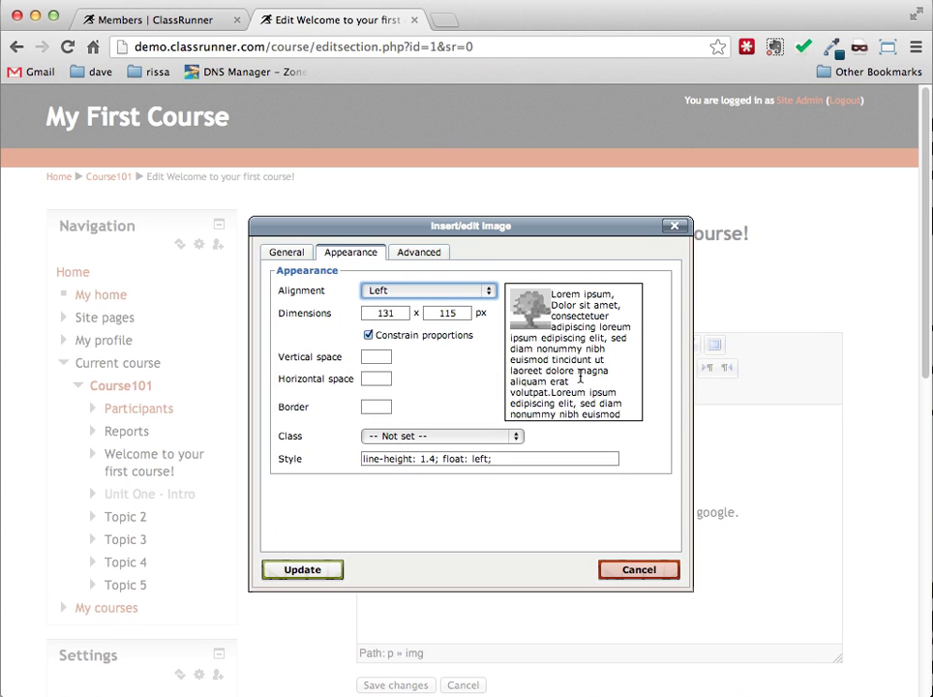
Change the forklift image's alignment to Right and update it without an image description.
click(491, 290)
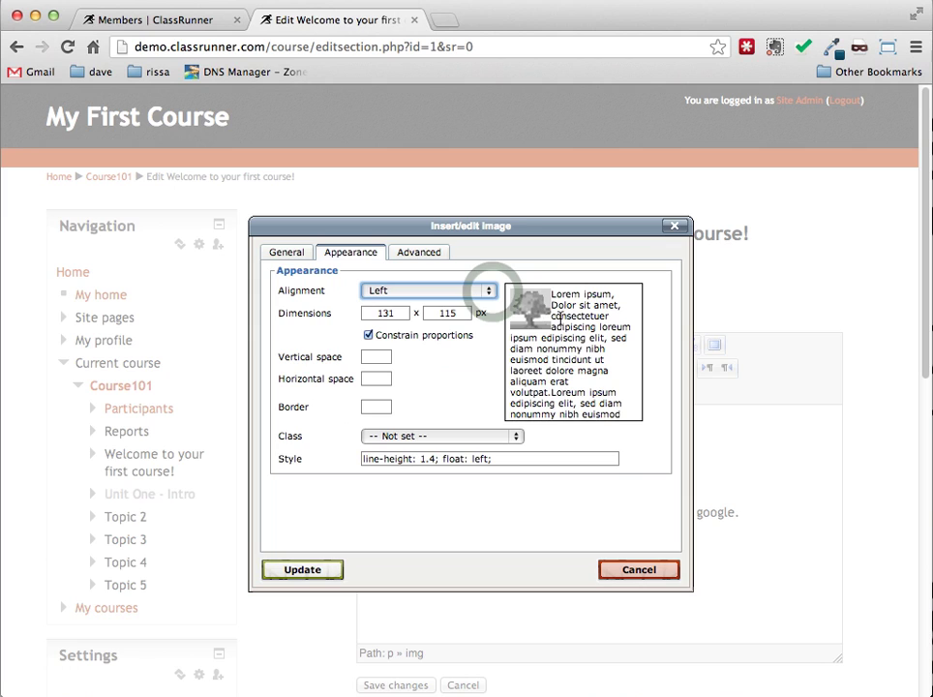
click(471, 293)
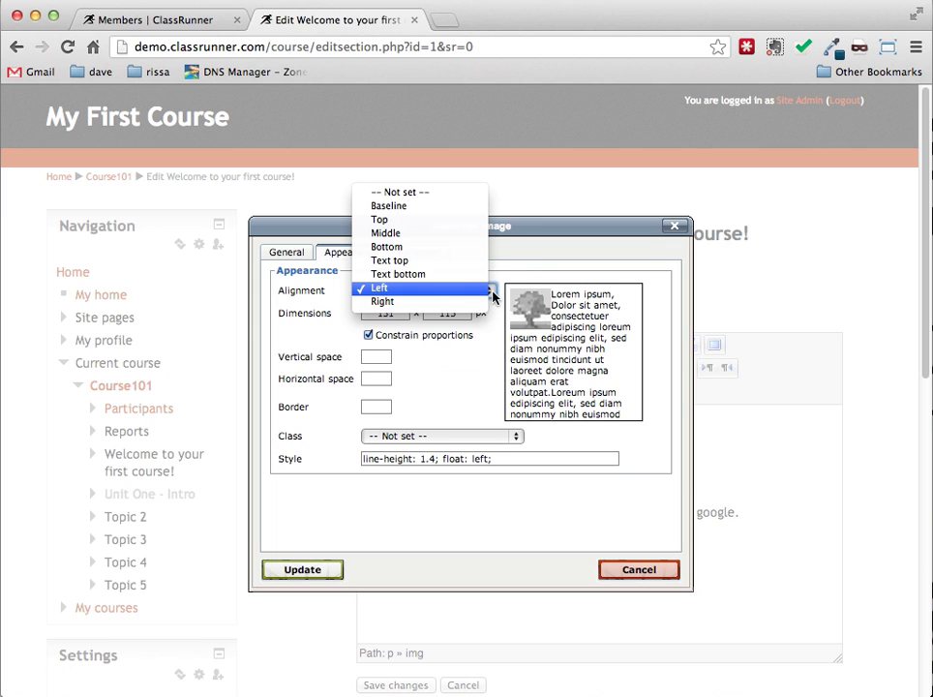
click(472, 302)
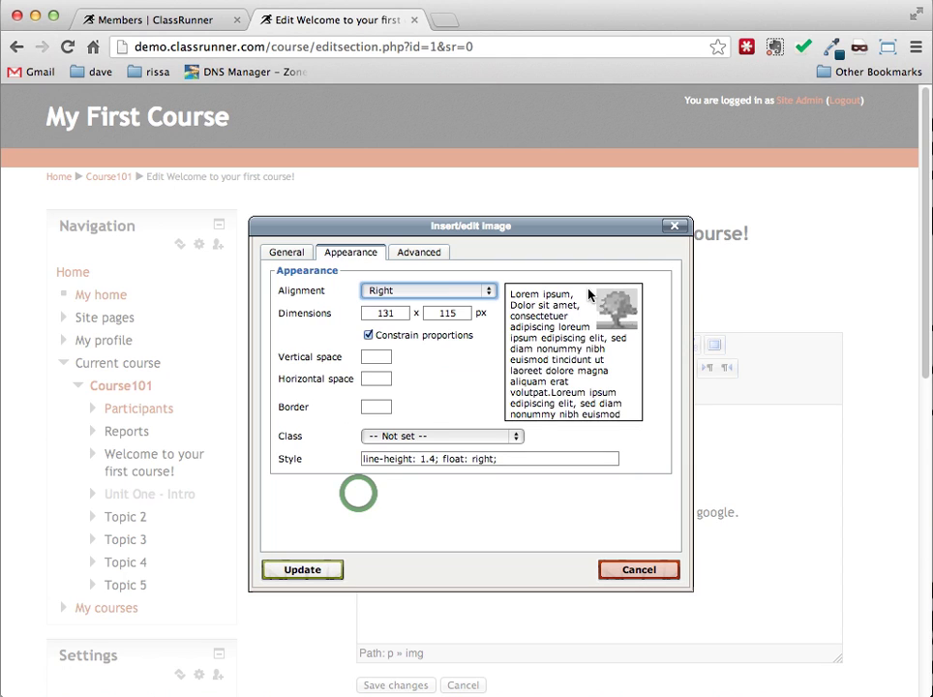
click(306, 574)
click(433, 431)
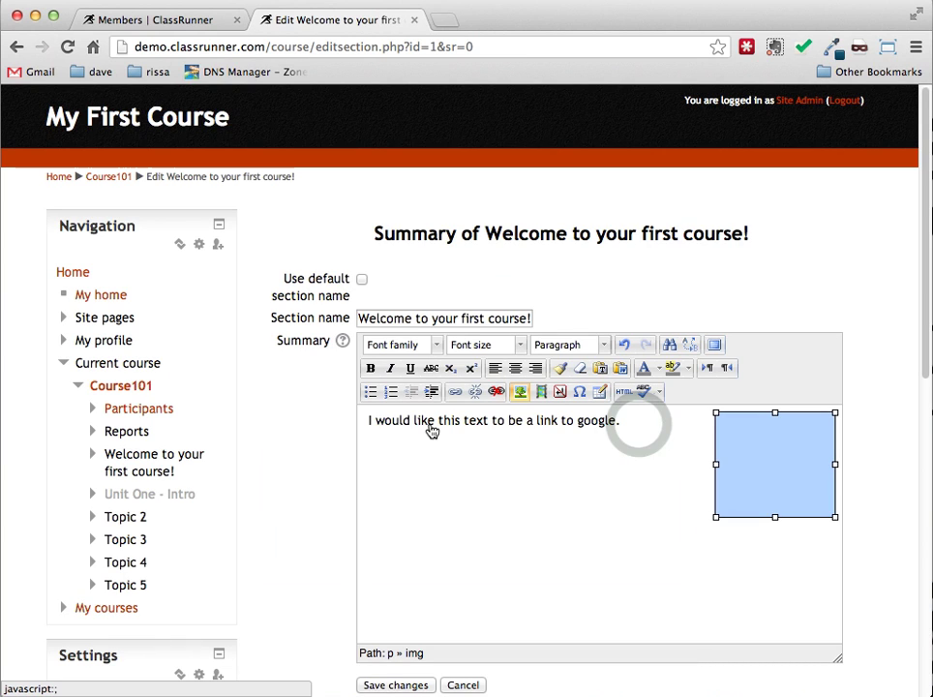
Add filler text such as "kjh asdfkjh sadfkjh" after the summary sentence and enlarge the right-aligned forklift image.
click(639, 423)
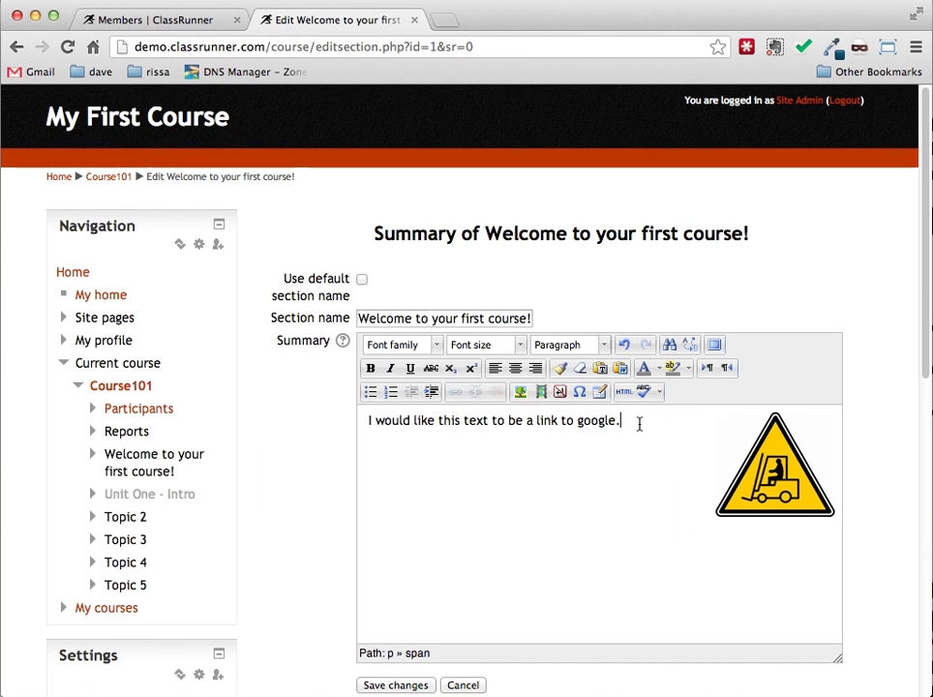
text(kjh asdfkjh)
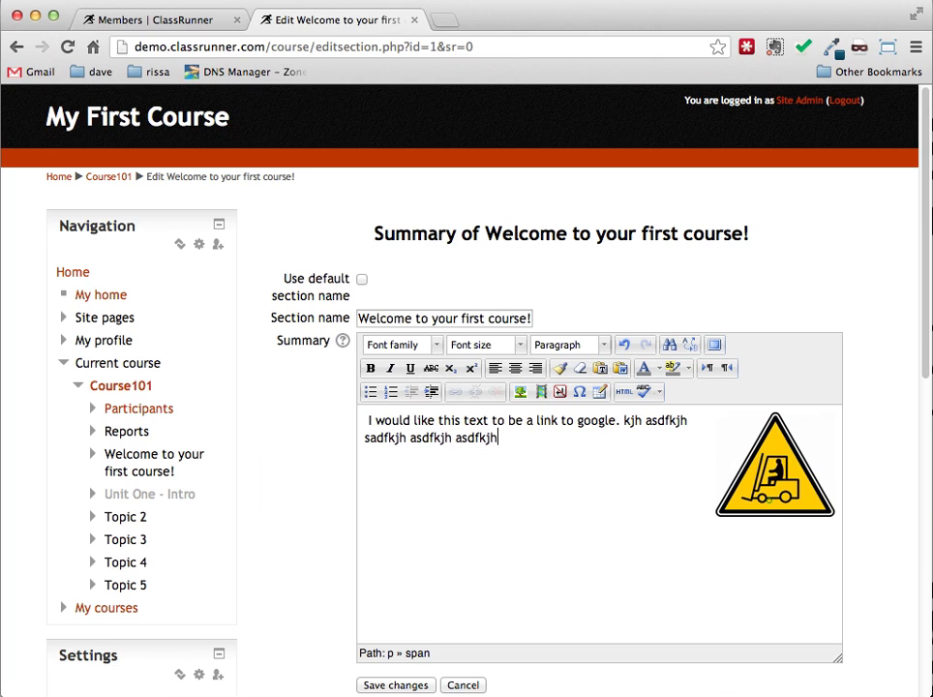
text(asdfkjh asdfkjh asdfkjh asdfkjha sdkfjh asdfkjh)
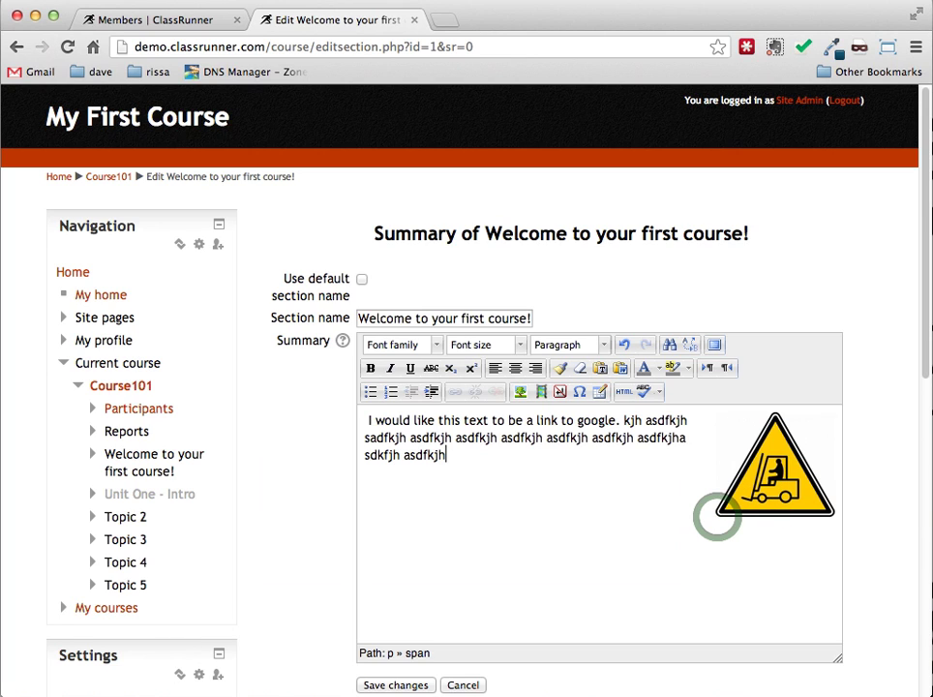
text(a sdf)
click(771, 504)
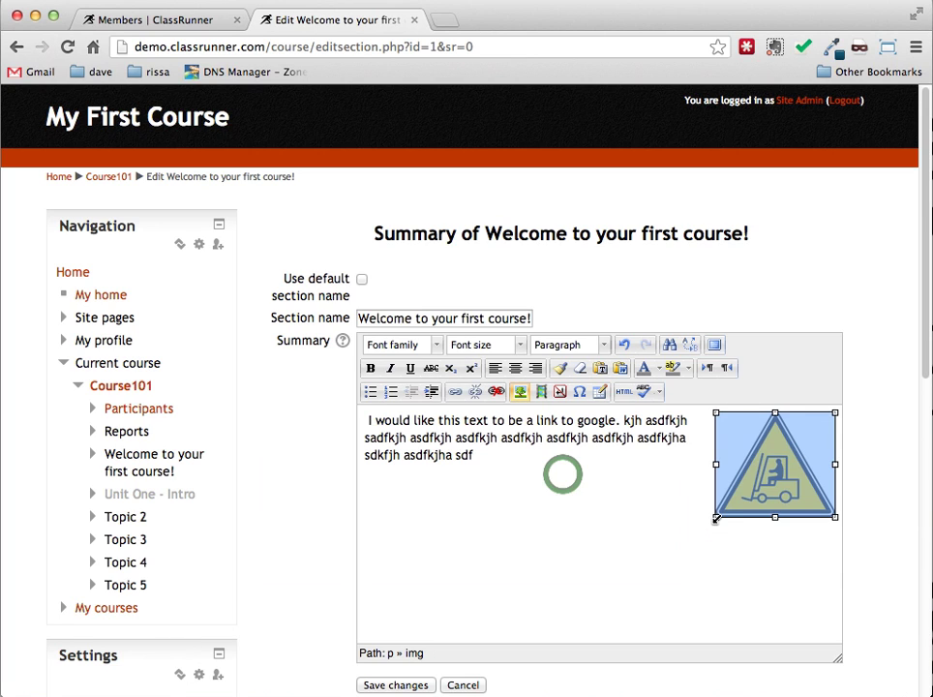
drag(716, 518, 625, 579)
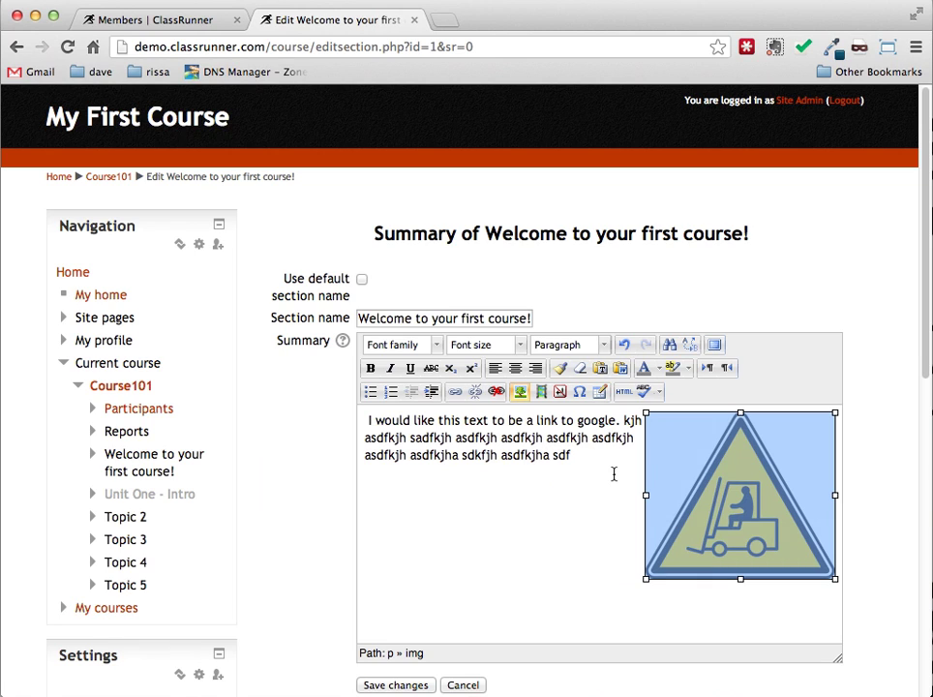
Start inserting another image in the summary and search the Wikimedia repository for "cat".
click(534, 469)
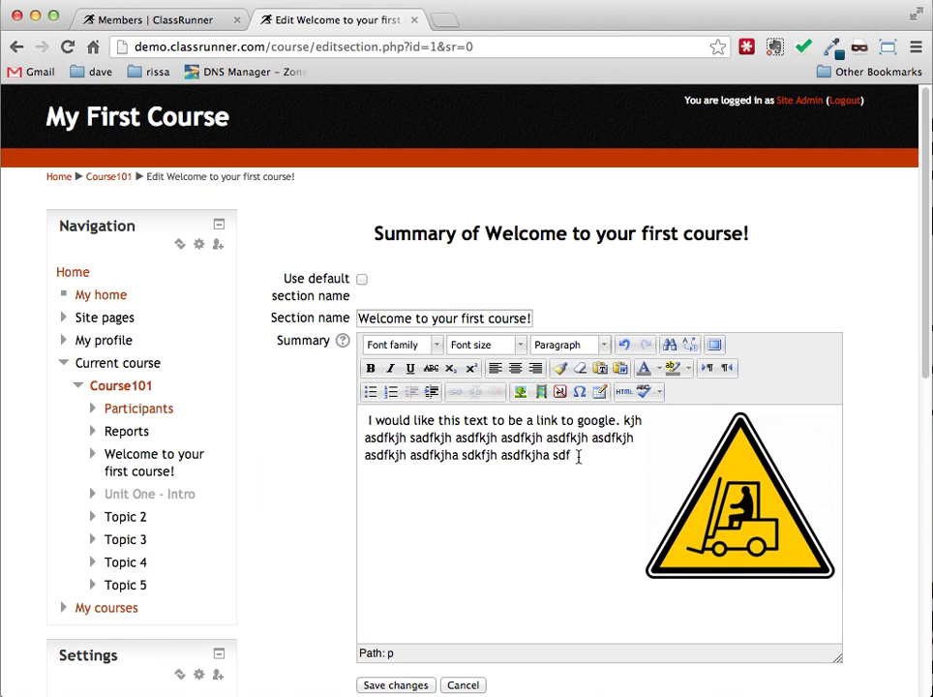
click(741, 552)
click(521, 391)
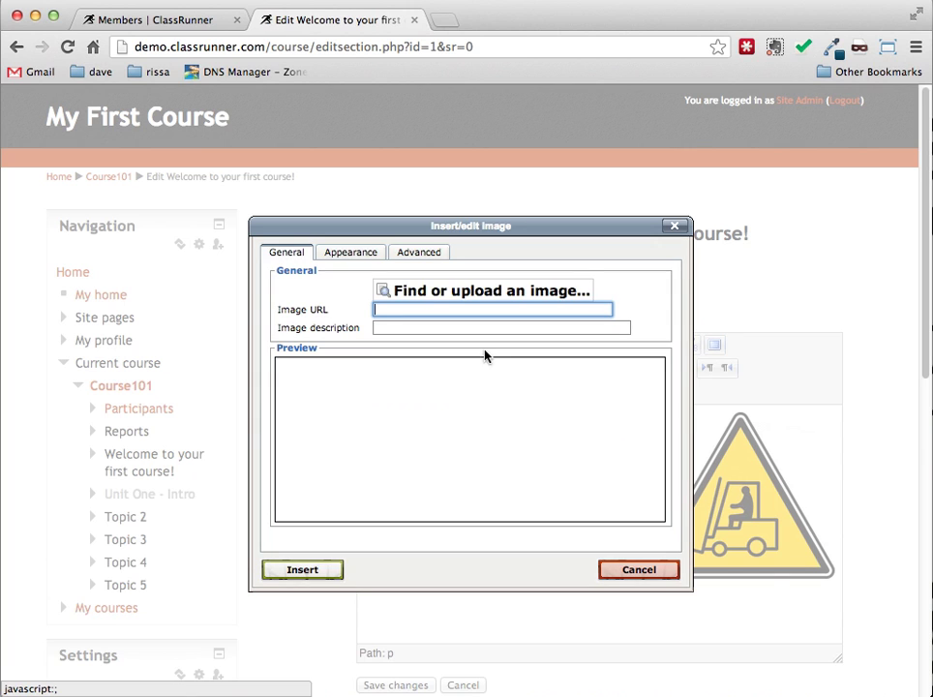
click(428, 294)
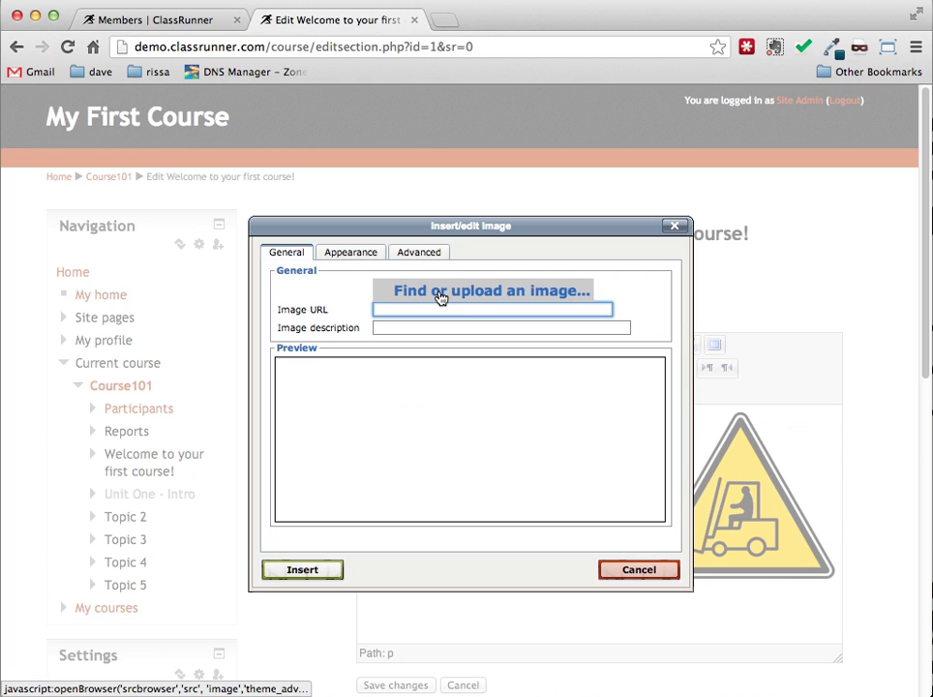
click(440, 297)
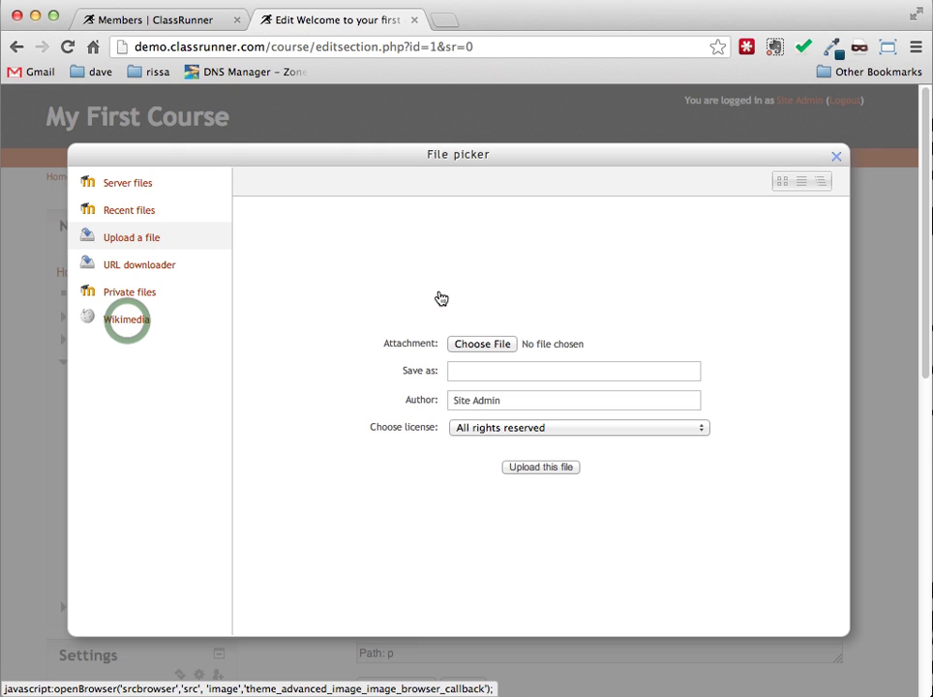
click(128, 327)
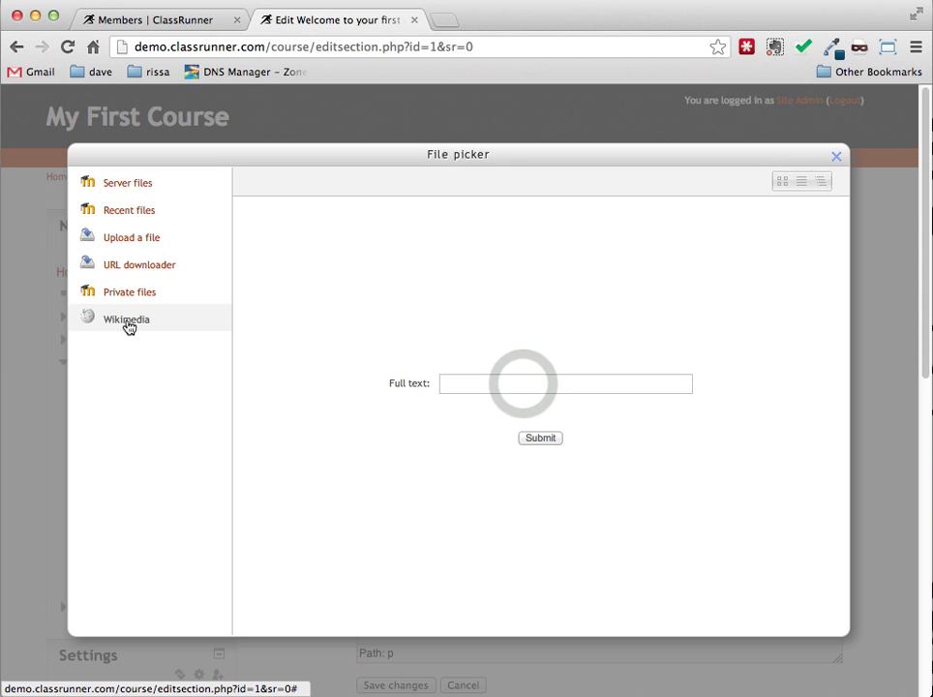
click(523, 383)
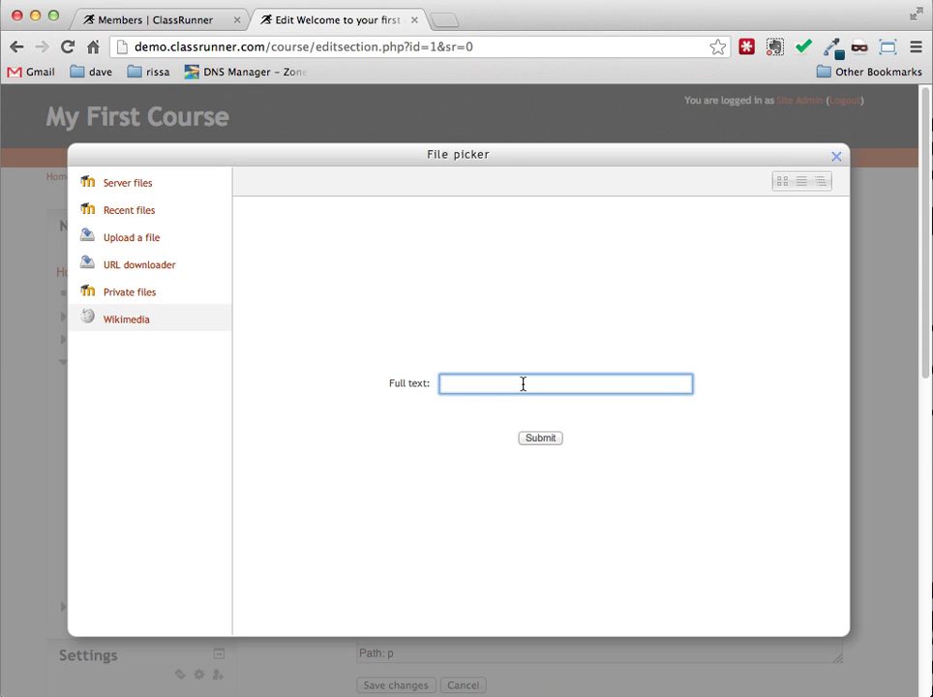
text(cat)
key(Return)
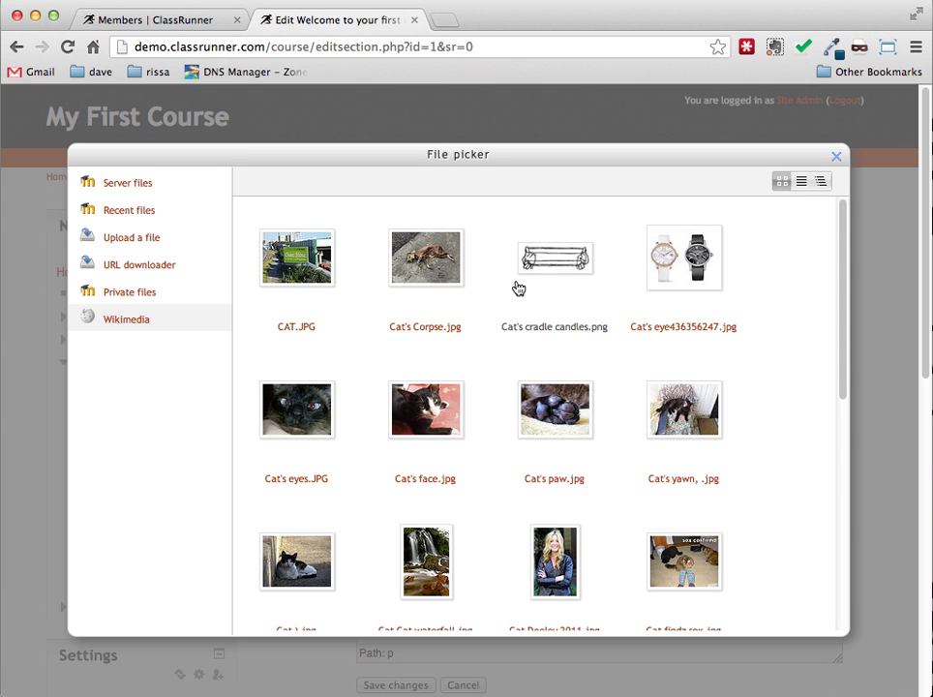
Choose "Cat's face.jpg" from the Wikimedia results and select it with the option to link to the file directly.
scroll(447, 279, down, 2)
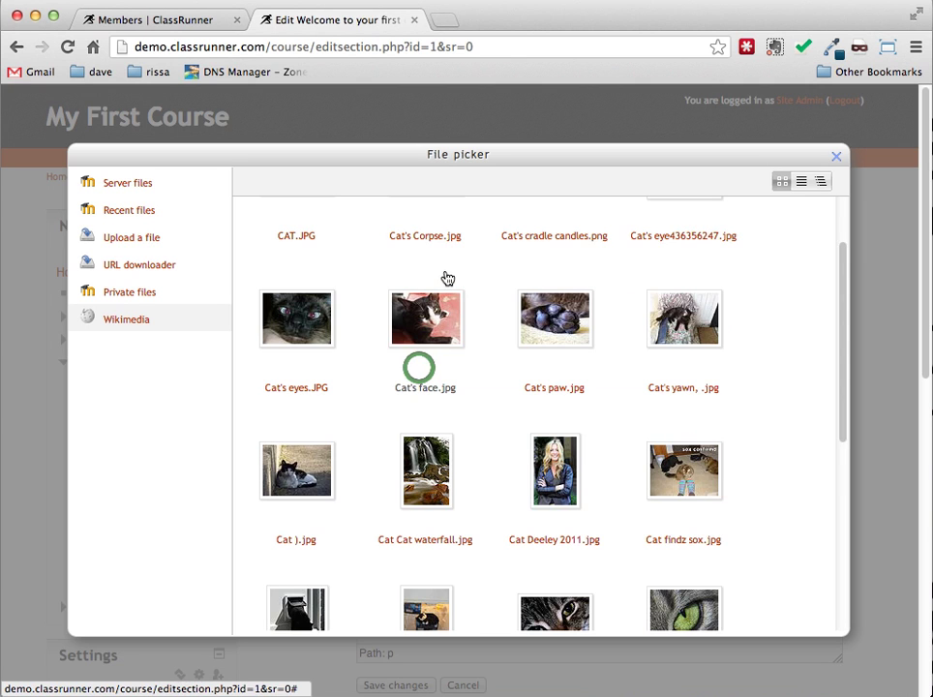
scroll(448, 279, up, 1)
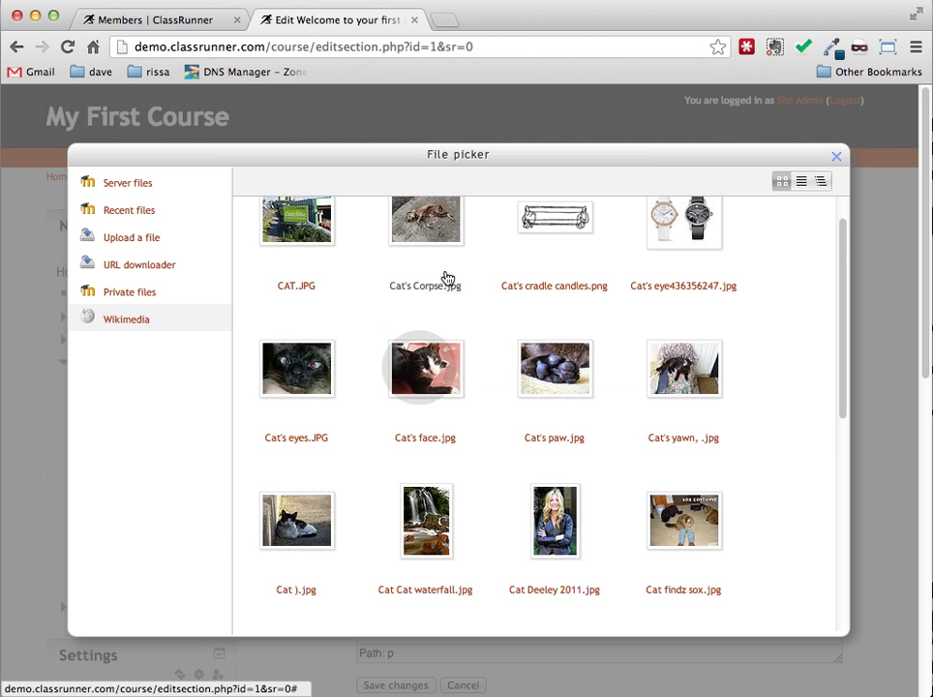
click(419, 374)
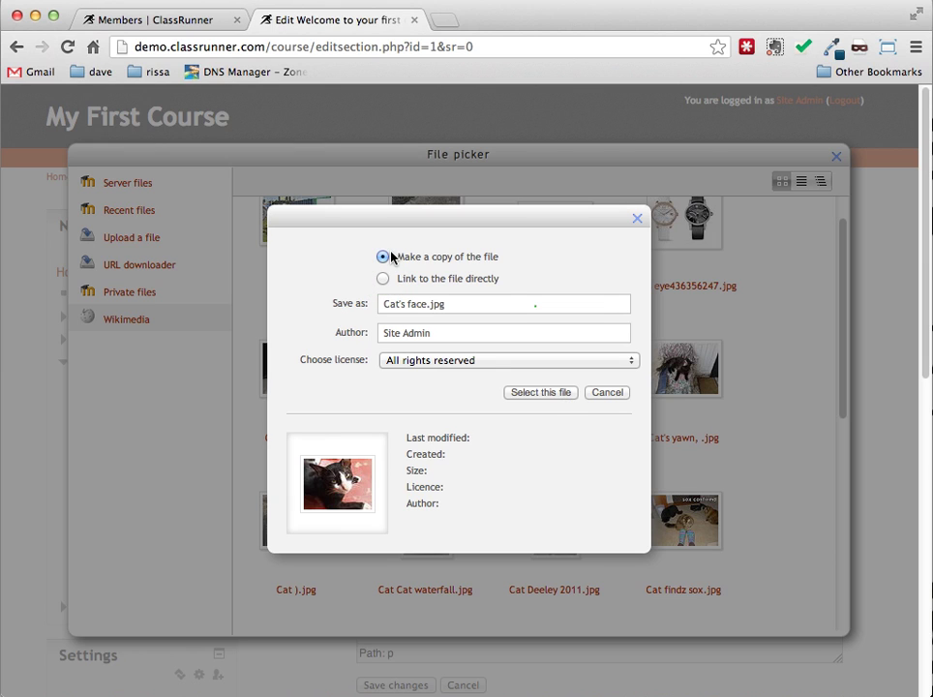
click(384, 279)
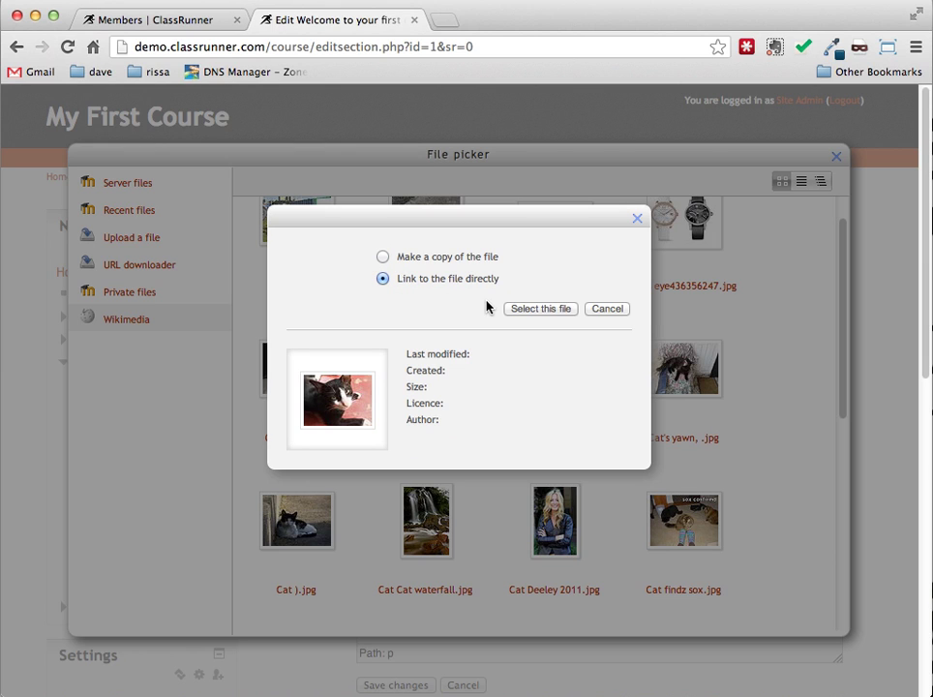
click(538, 309)
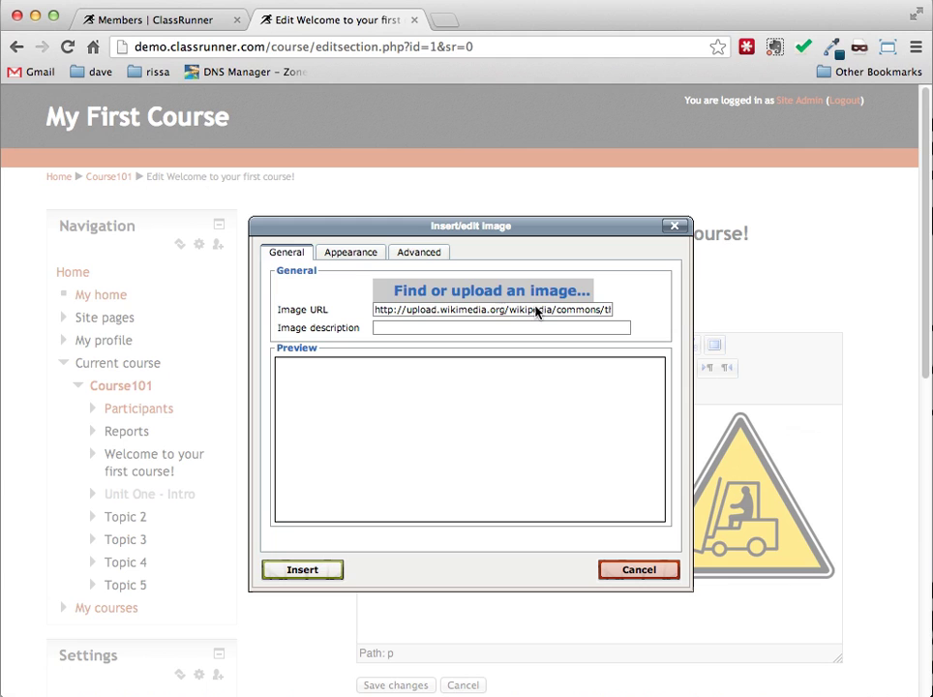
Check the full Wikimedia image URL of the cat picture and insert it into the summary without a description.
click(375, 310)
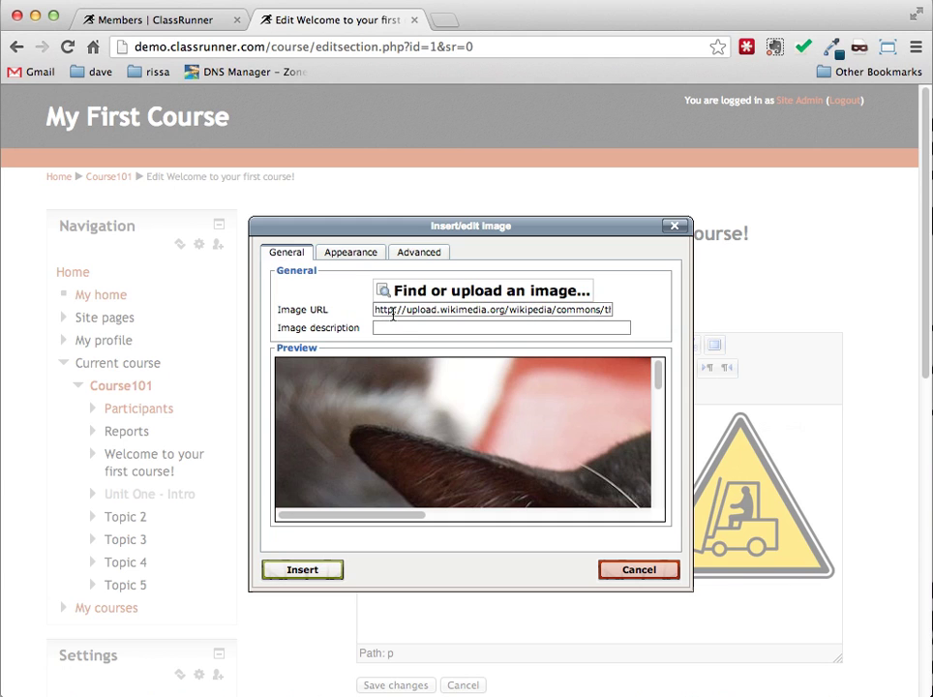
click(376, 311)
key(super+a)
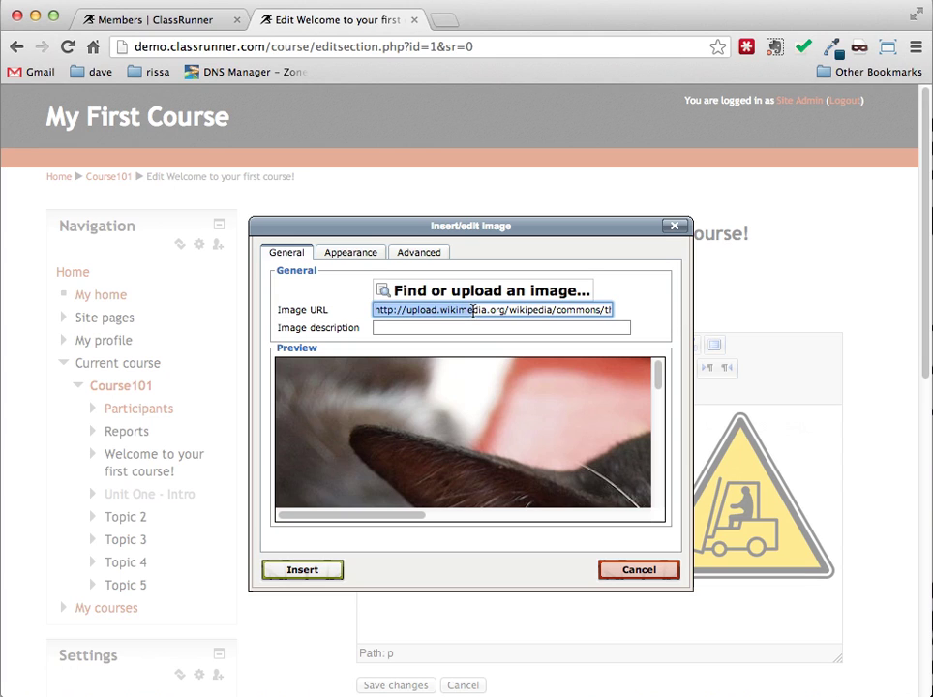
drag(581, 306, 619, 309)
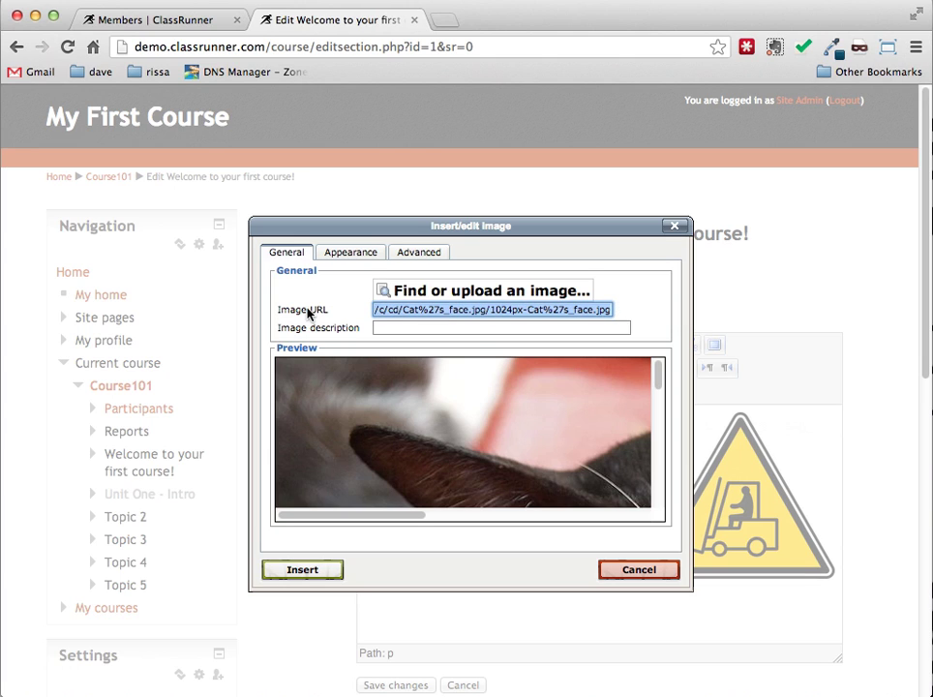
click(385, 462)
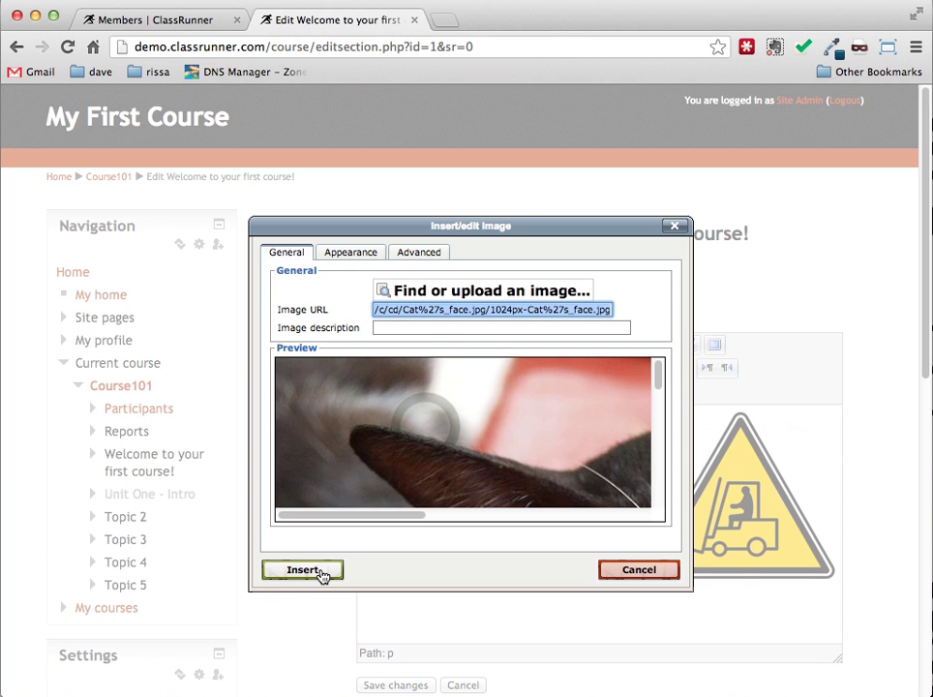
click(303, 570)
click(425, 430)
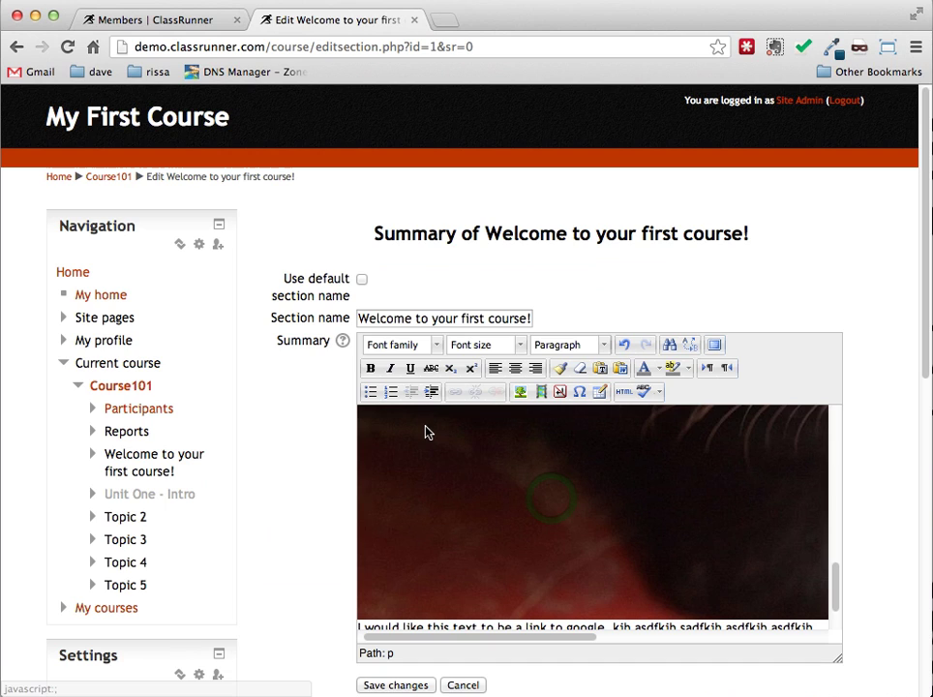
Shrink the oversized cat image in the summary to a thumbnail of about 130 x 80 px.
click(550, 502)
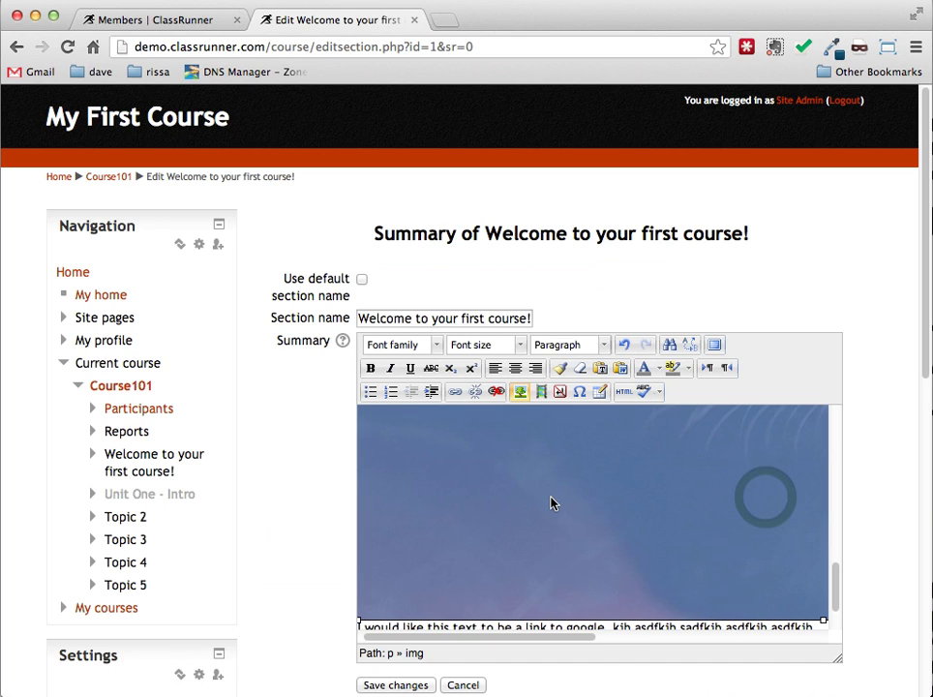
drag(823, 619, 825, 554)
drag(538, 638, 842, 646)
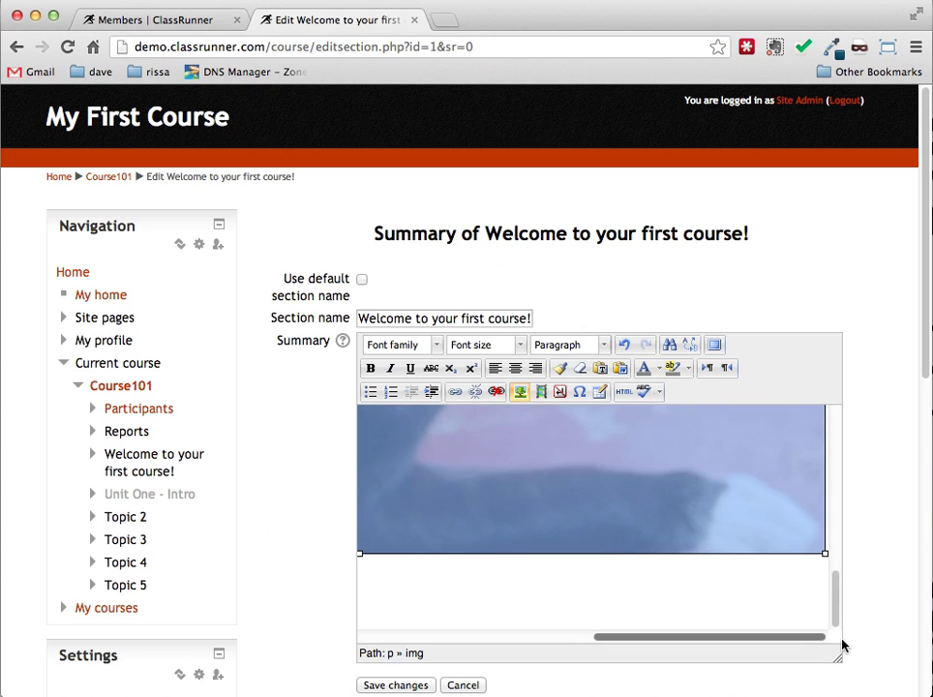
drag(825, 555, 828, 559)
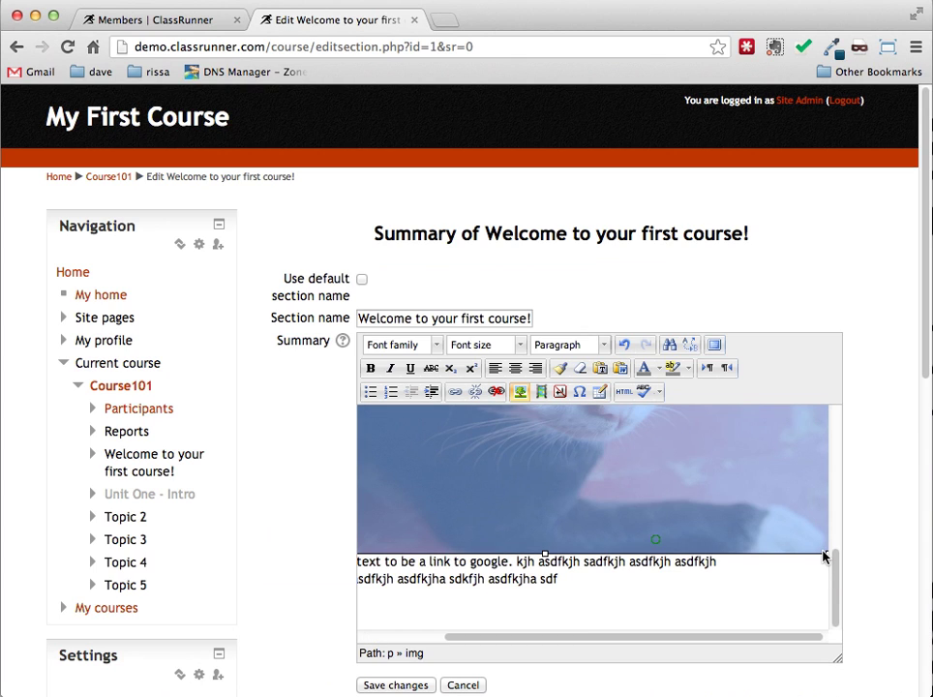
drag(824, 556, 463, 459)
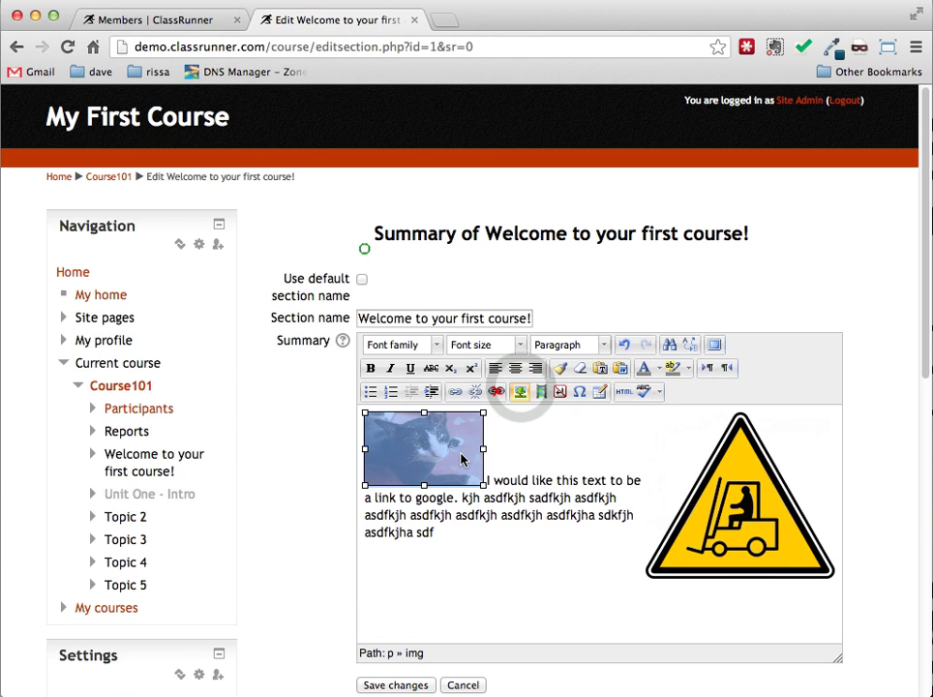
Set the cat image's alignment to Left in its appearance settings and update the image.
click(520, 391)
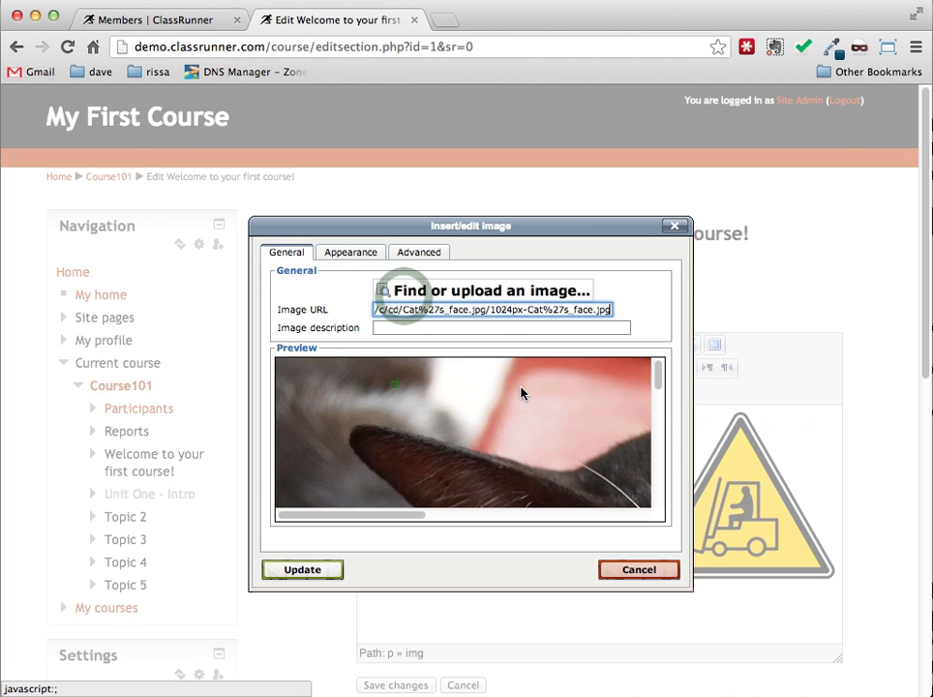
click(352, 253)
click(429, 291)
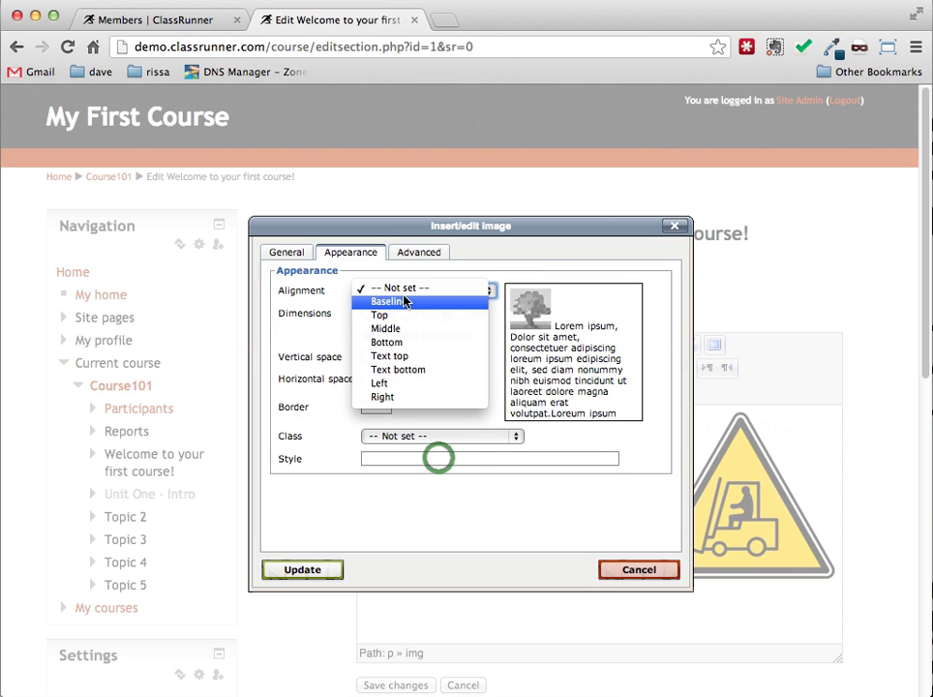
click(394, 384)
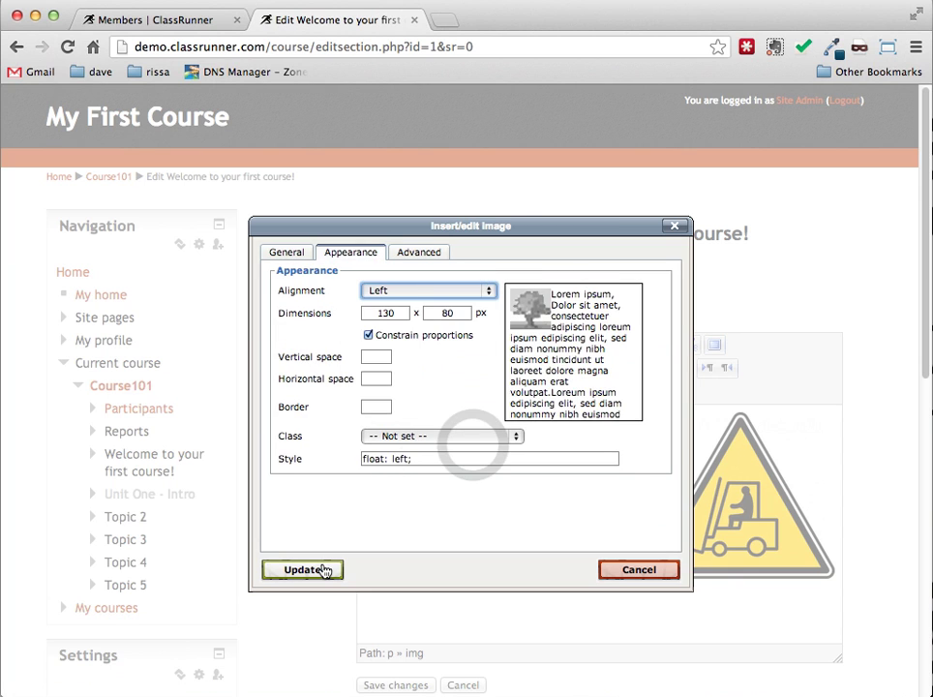
click(323, 571)
Enlarge the left-aligned cat image to about one and a half times its size.
click(421, 427)
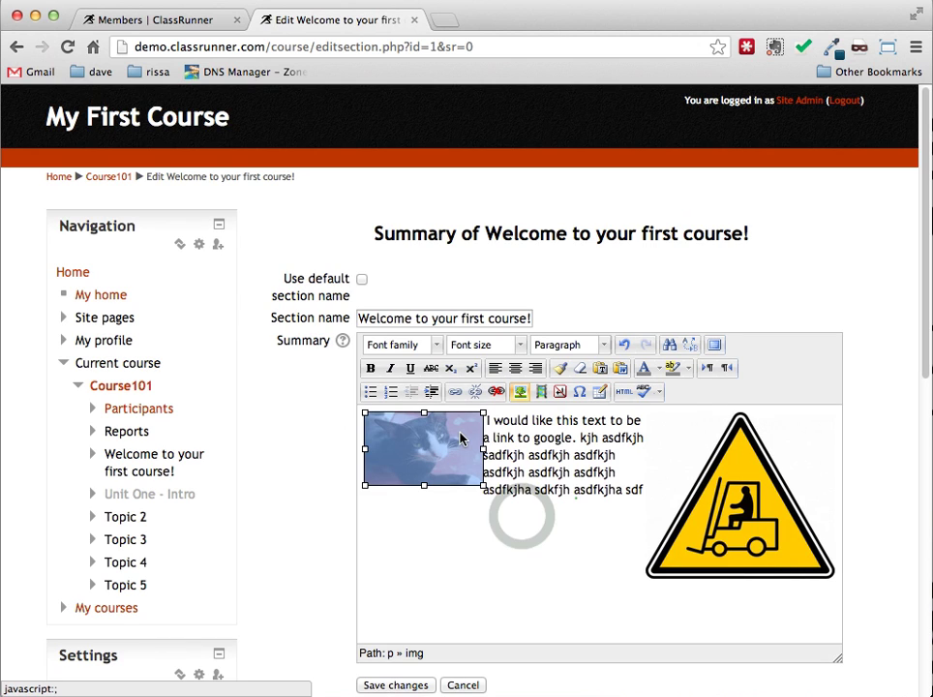
drag(483, 486, 523, 519)
click(550, 531)
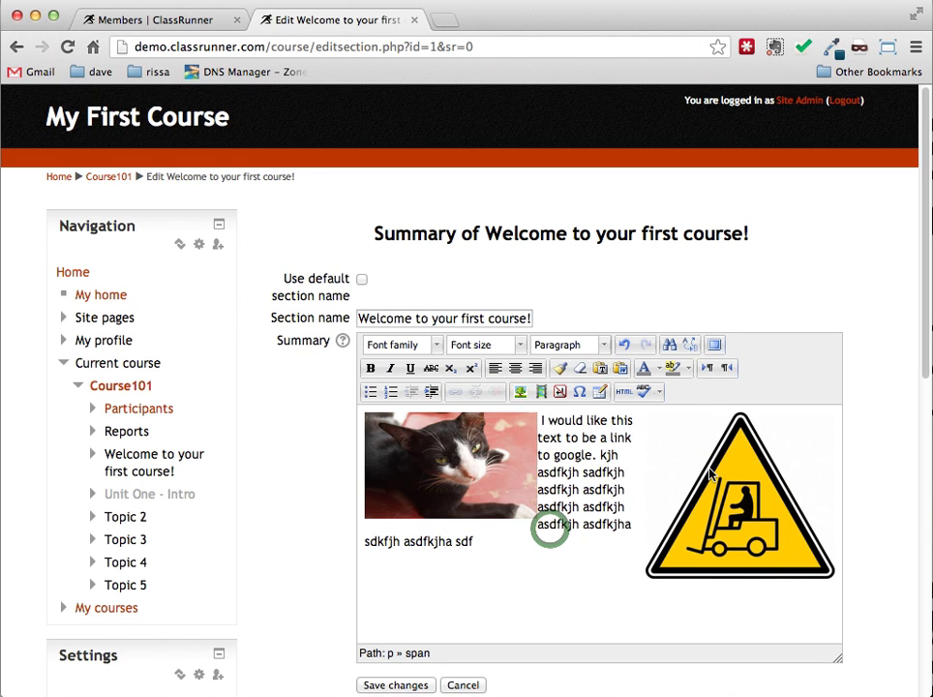
Save the section summary with both images and view it on the course page.
click(710, 473)
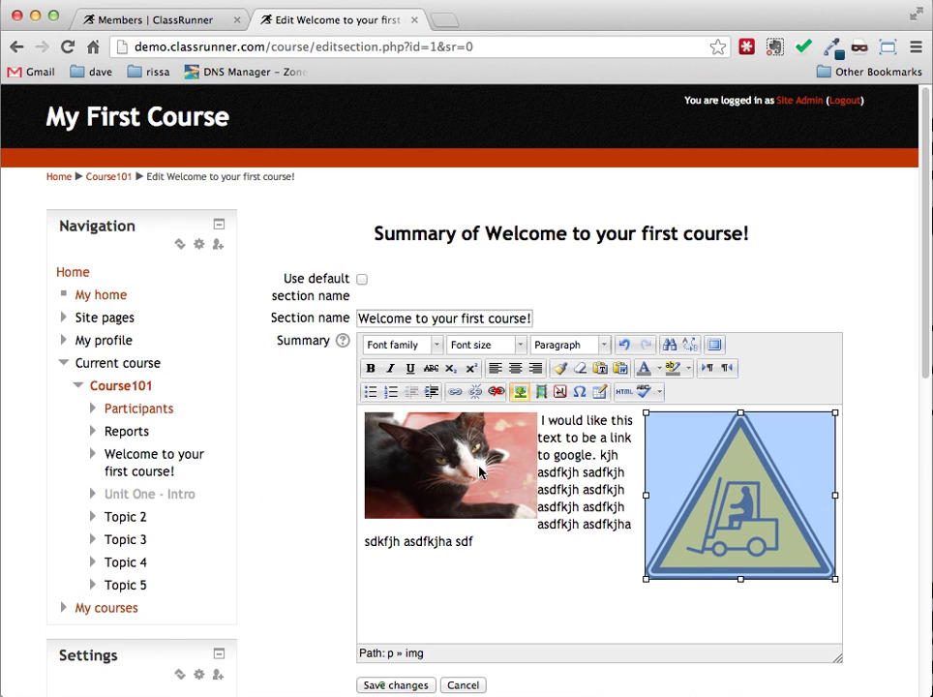
click(482, 471)
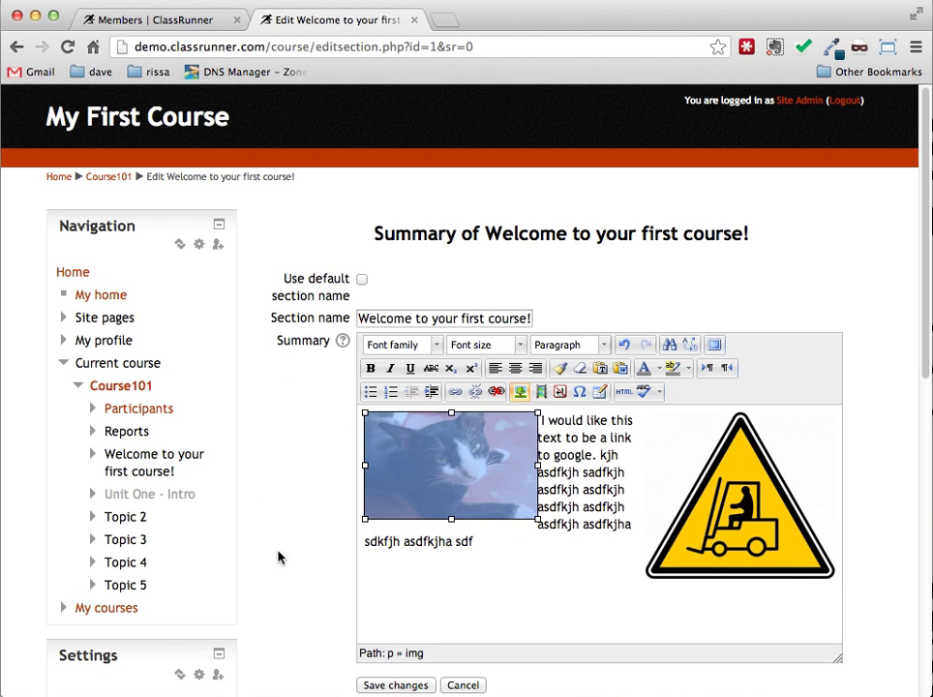
click(384, 685)
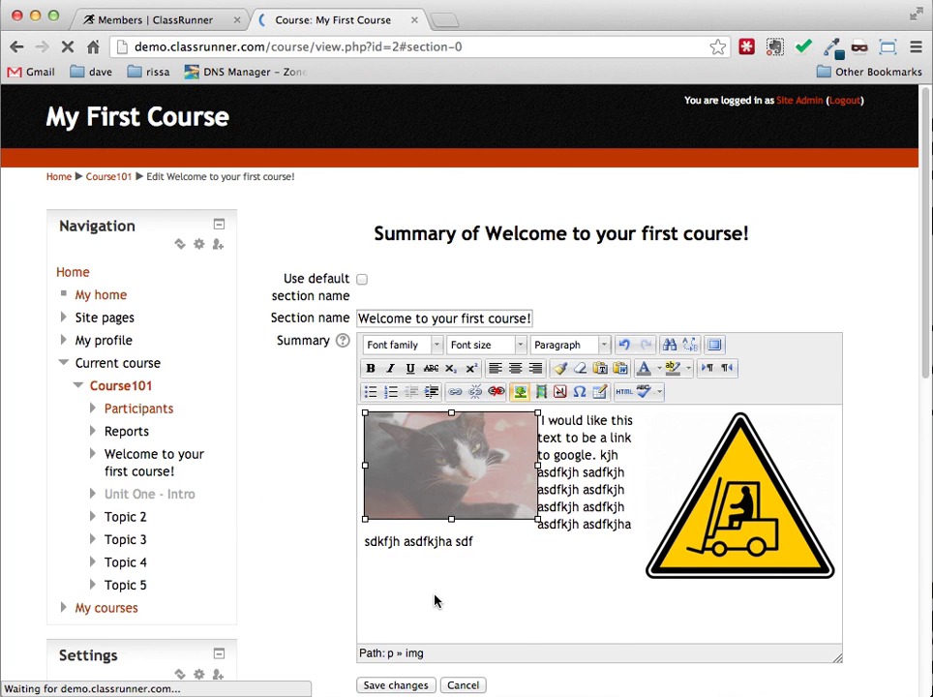
scroll(387, 176, up, 2)
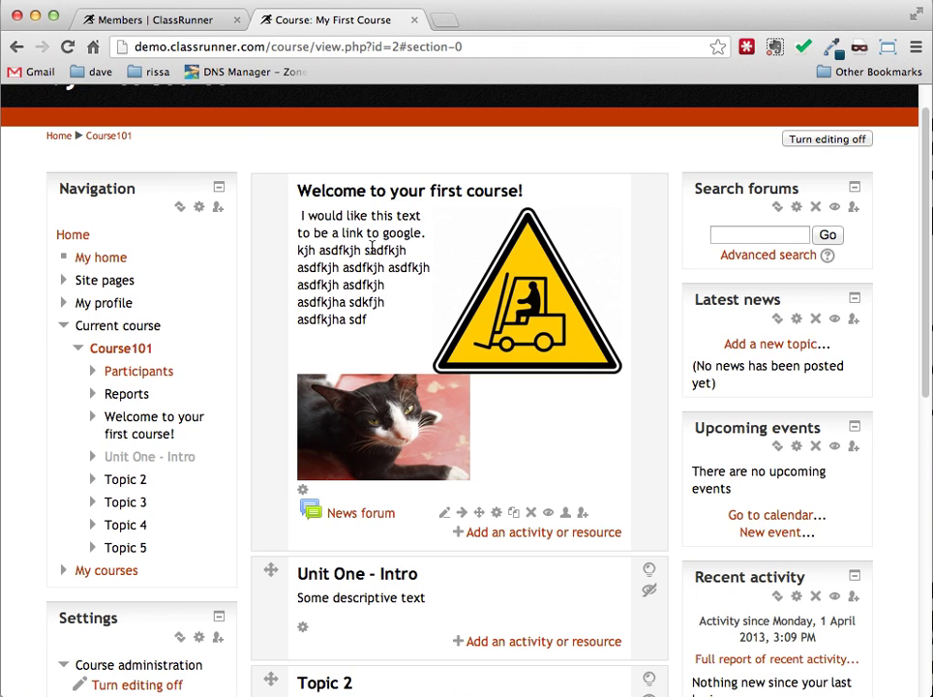
Reopen the summary of the "Welcome to your first course!" section for editing and make the editor area slightly smaller.
click(305, 491)
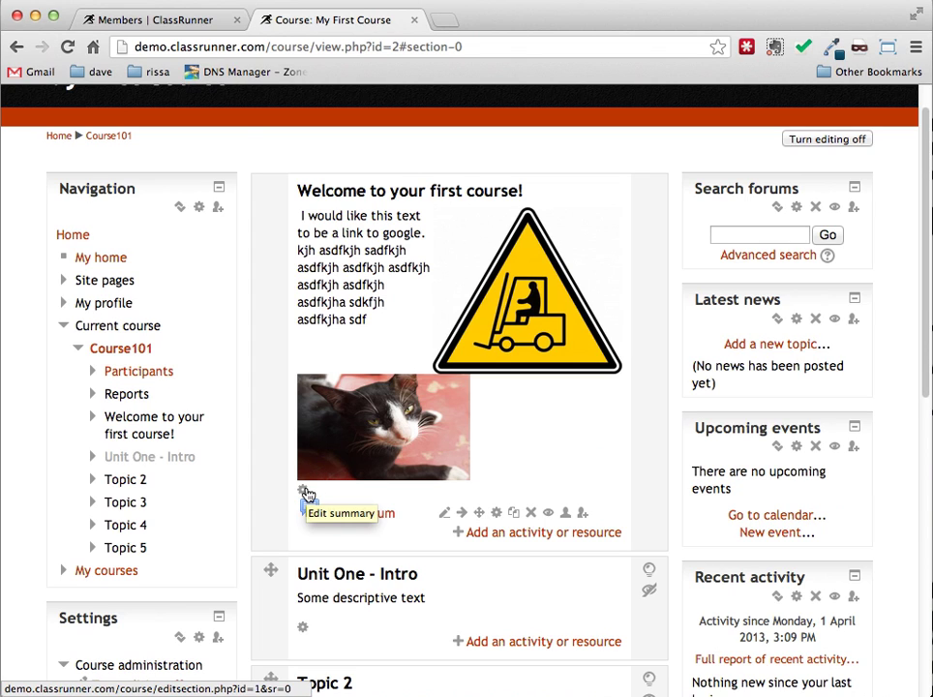
click(308, 493)
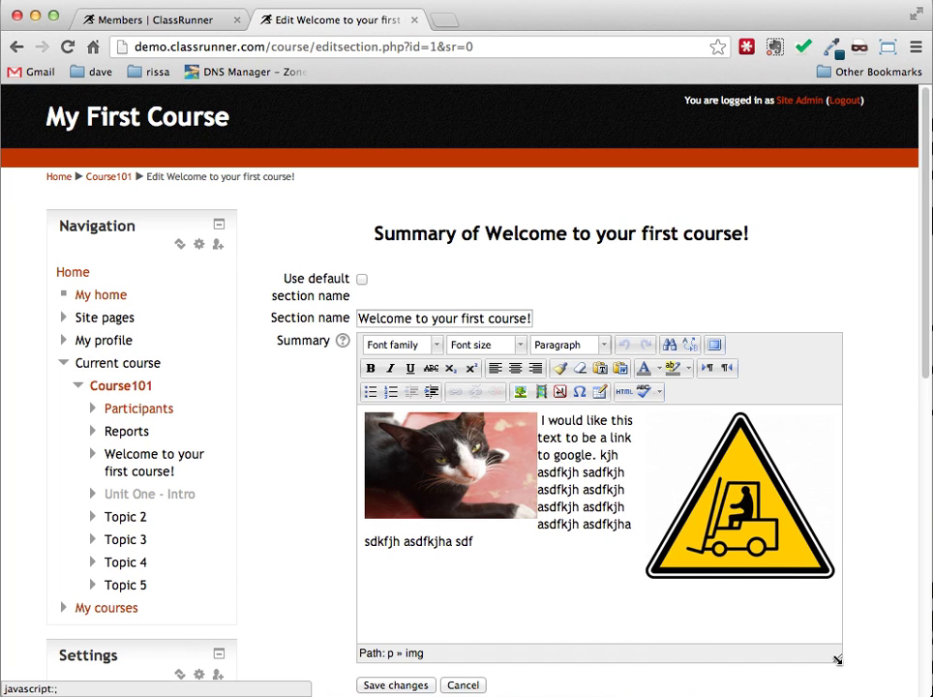
drag(838, 657, 821, 623)
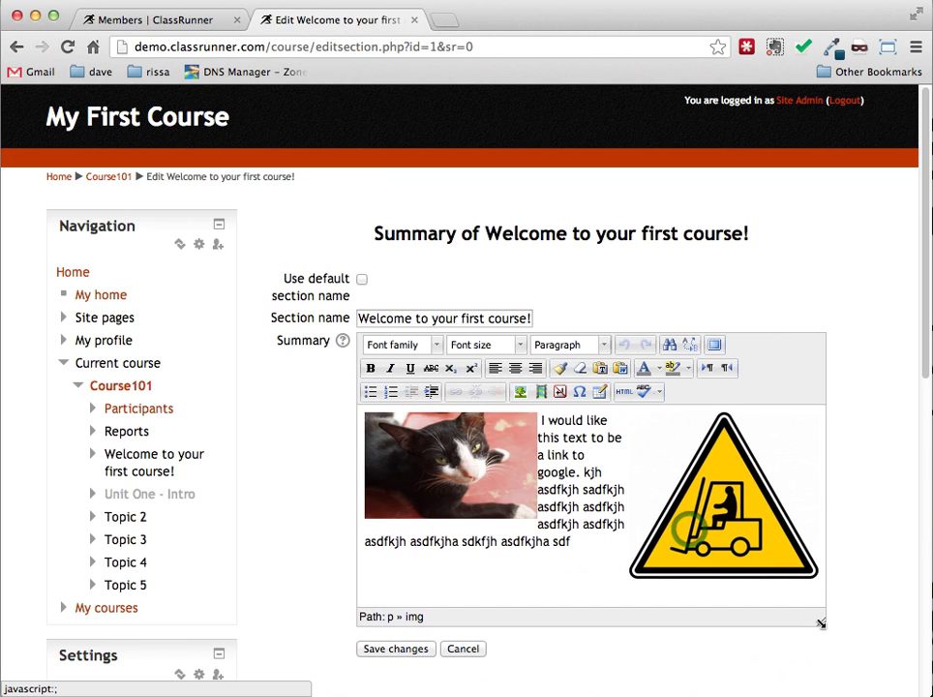
Shrink the left-aligned cat image in the summary to about two thirds of its size.
click(671, 538)
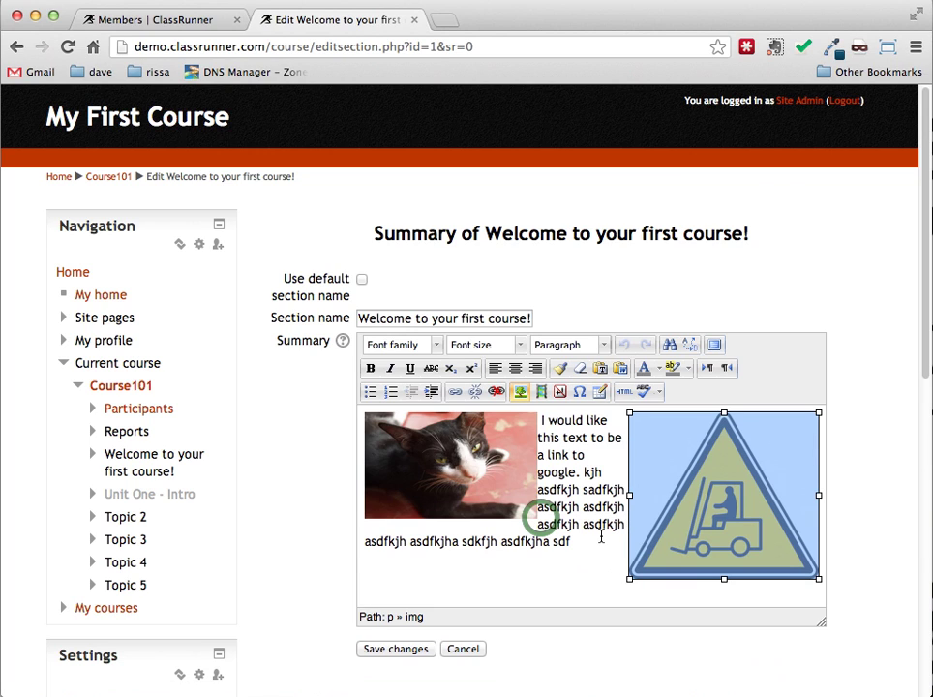
click(492, 487)
mouse_move(492, 487)
mouse_down()
mouse_move(494, 496)
mouse_move(475, 481)
mouse_up()
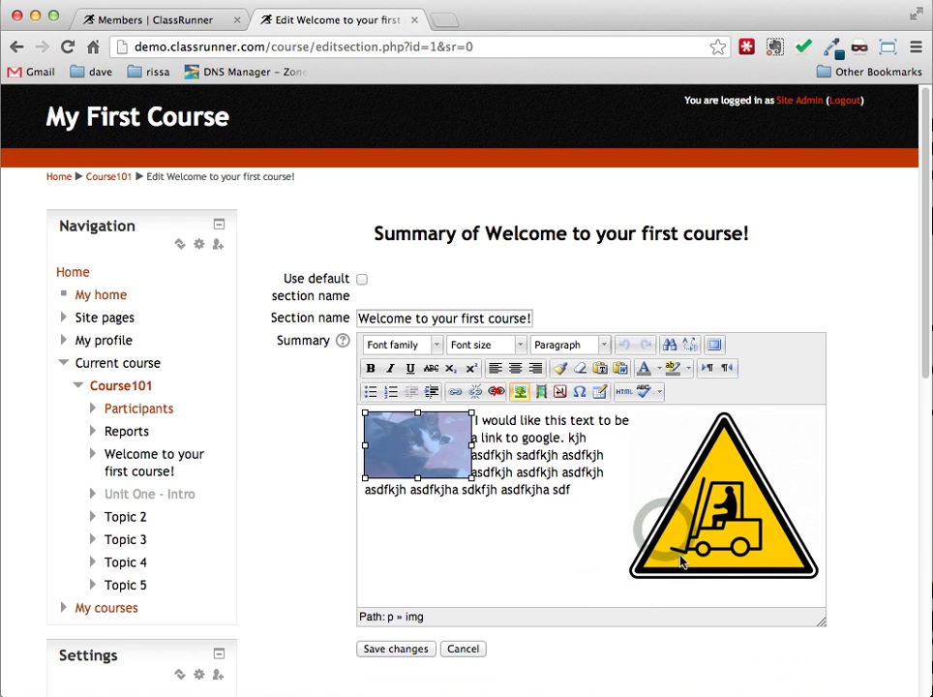
Shrink the forklift sign image to about two thirds of its size and remove the extra space before "I would like this text".
click(635, 566)
drag(627, 577, 683, 522)
drag(476, 423, 639, 455)
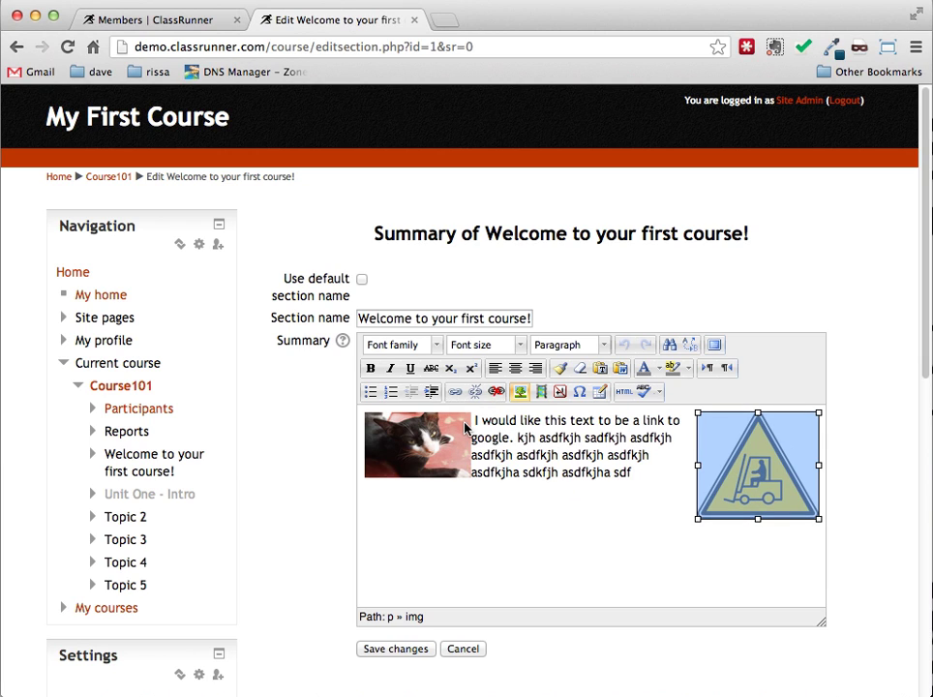
click(475, 422)
key(BackSpace)
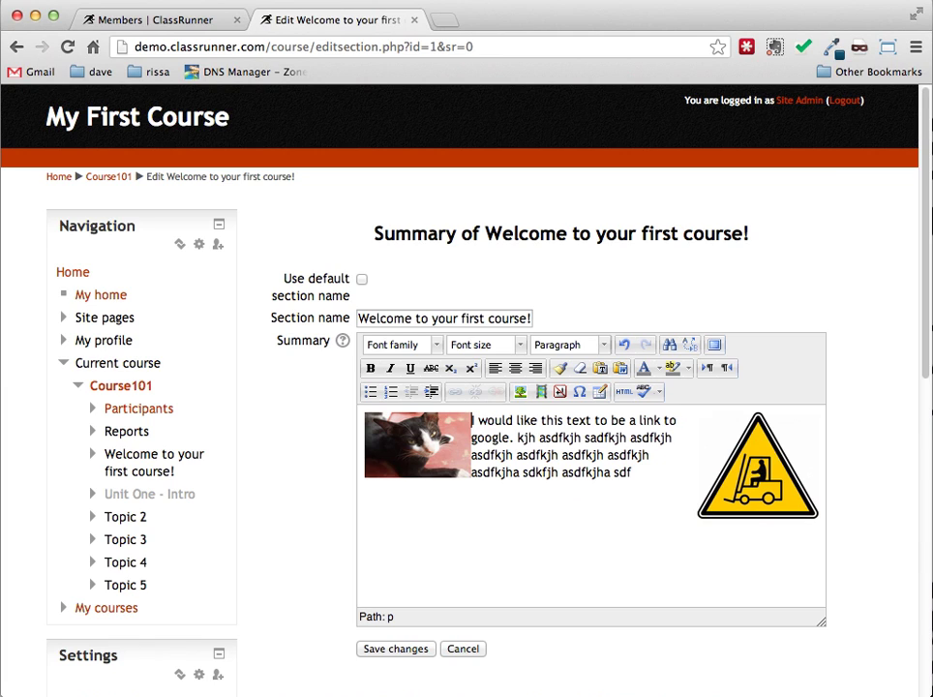
Inspect the HTML source code of the summary and return to the visual editor.
click(624, 398)
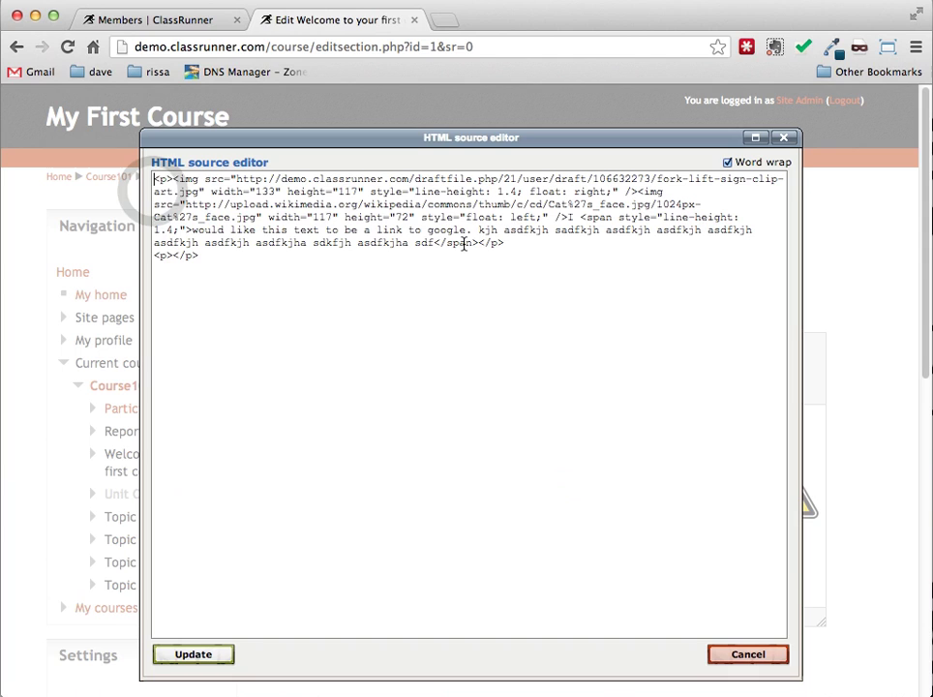
drag(211, 259, 152, 179)
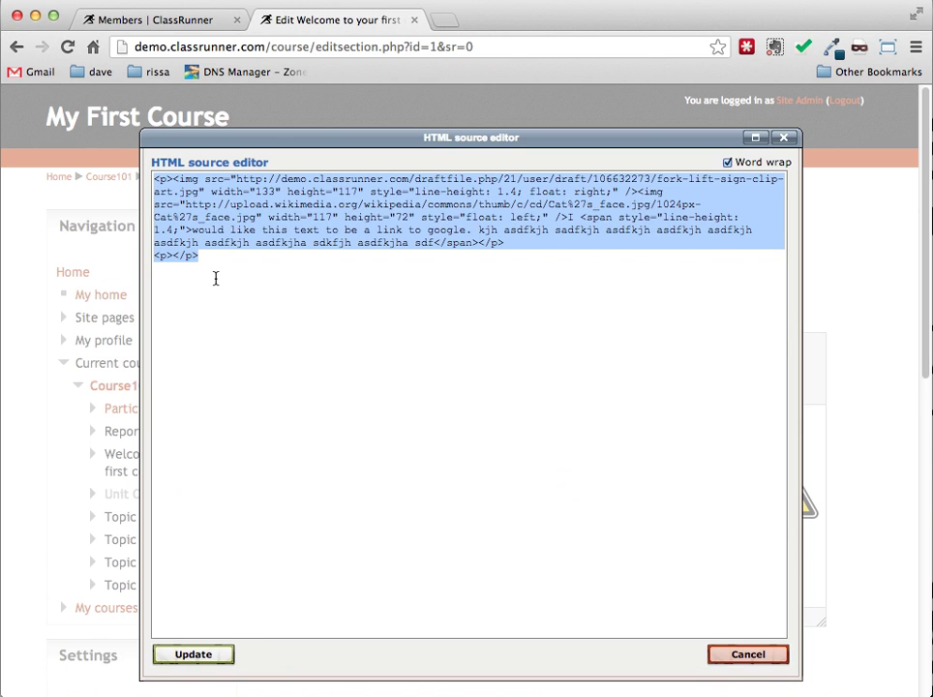
click(222, 658)
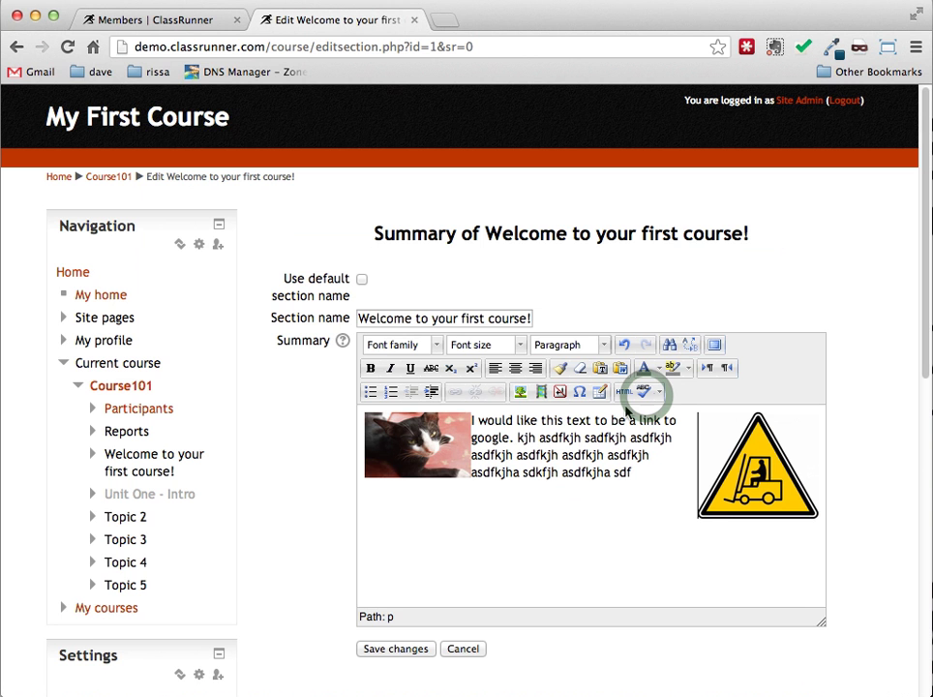
Run the spell checker on the summary text and delete all of the summary's content.
click(645, 392)
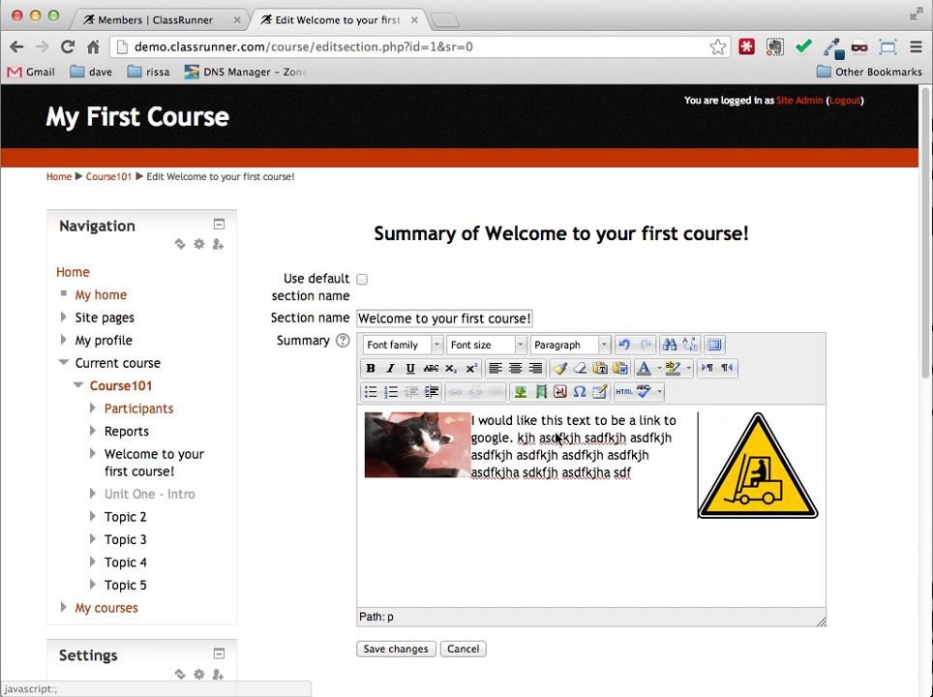
click(636, 473)
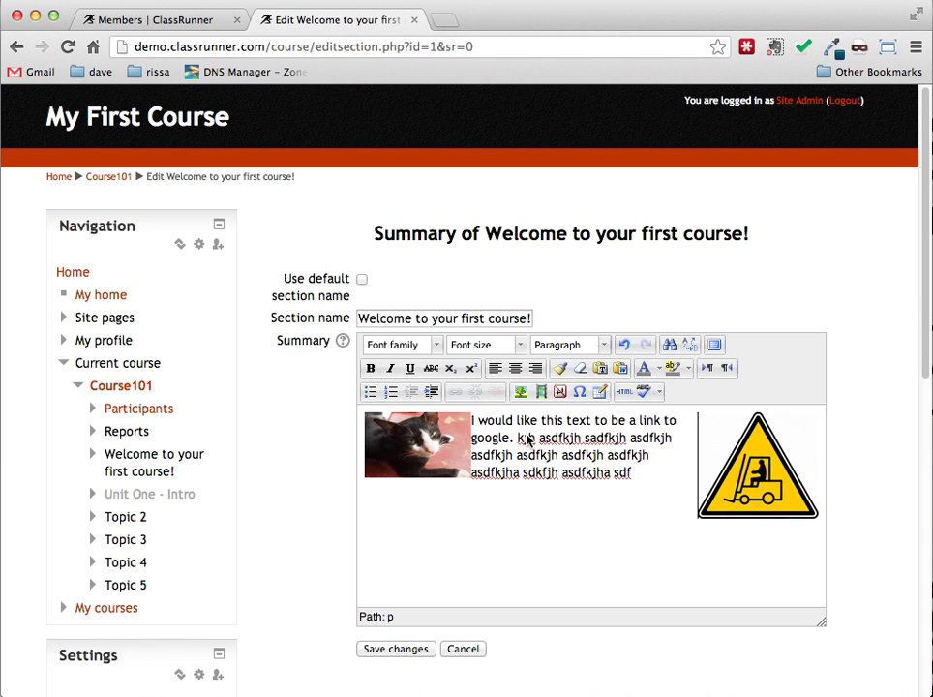
key(super+a)
key(BackSpace)
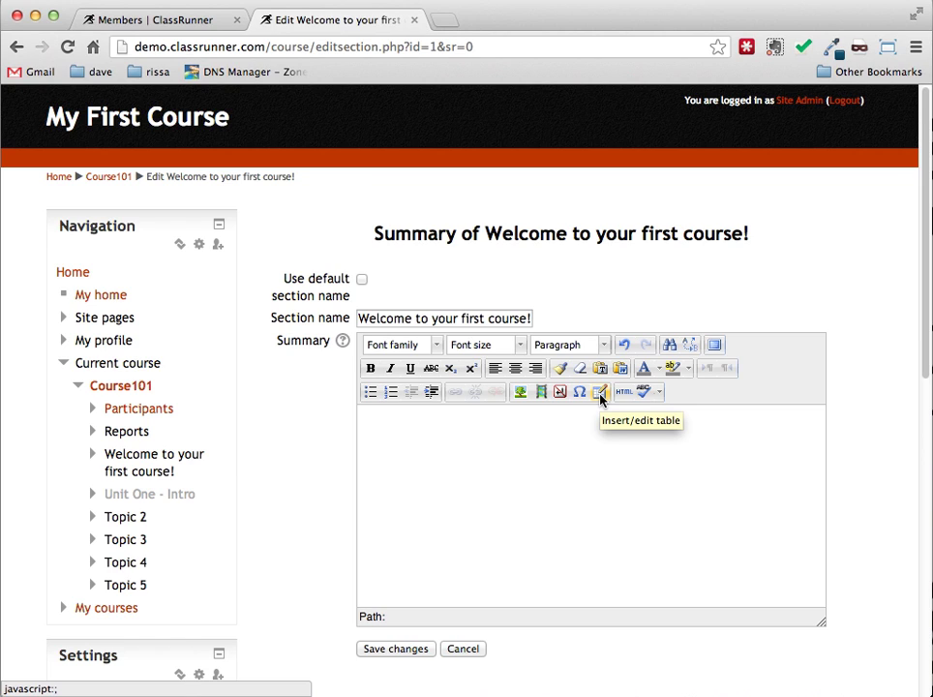
In the full-screen editor, insert a table with 3 columns and 2 rows and enlarge it to about three quarters of the editor's width.
click(713, 344)
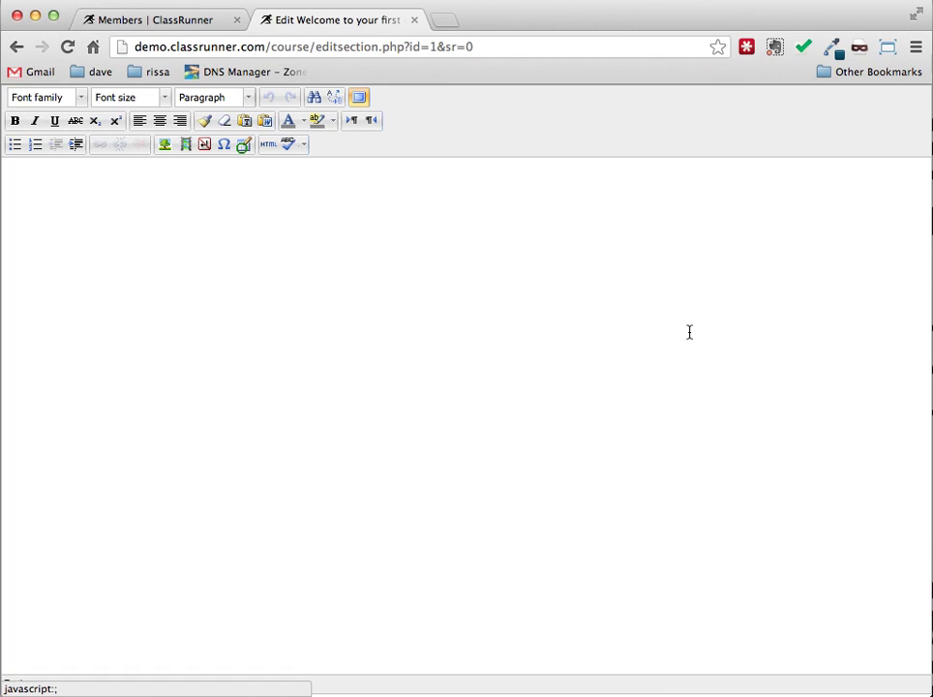
click(339, 318)
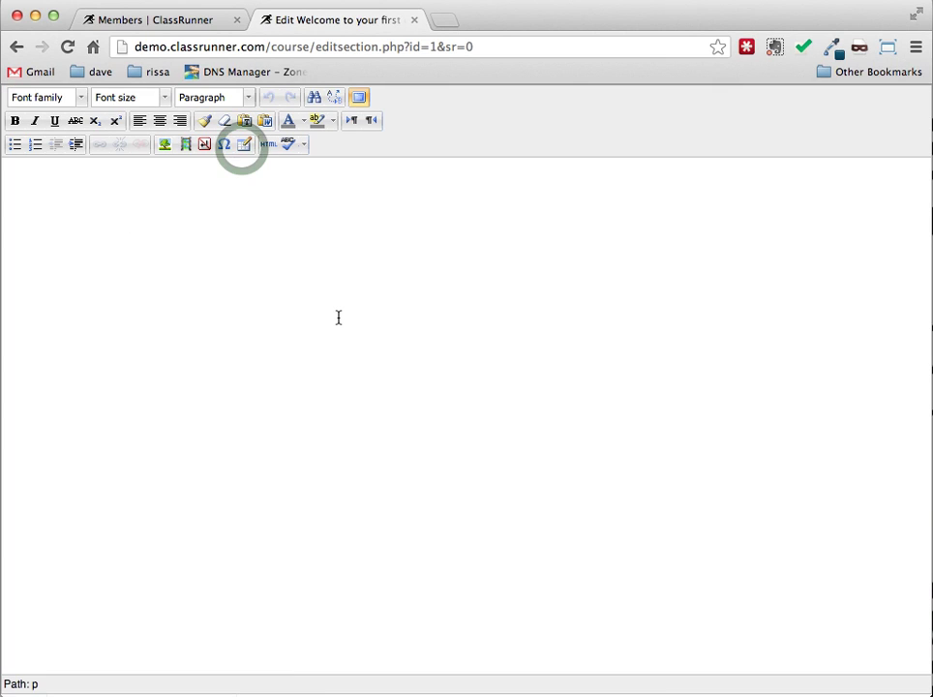
click(223, 145)
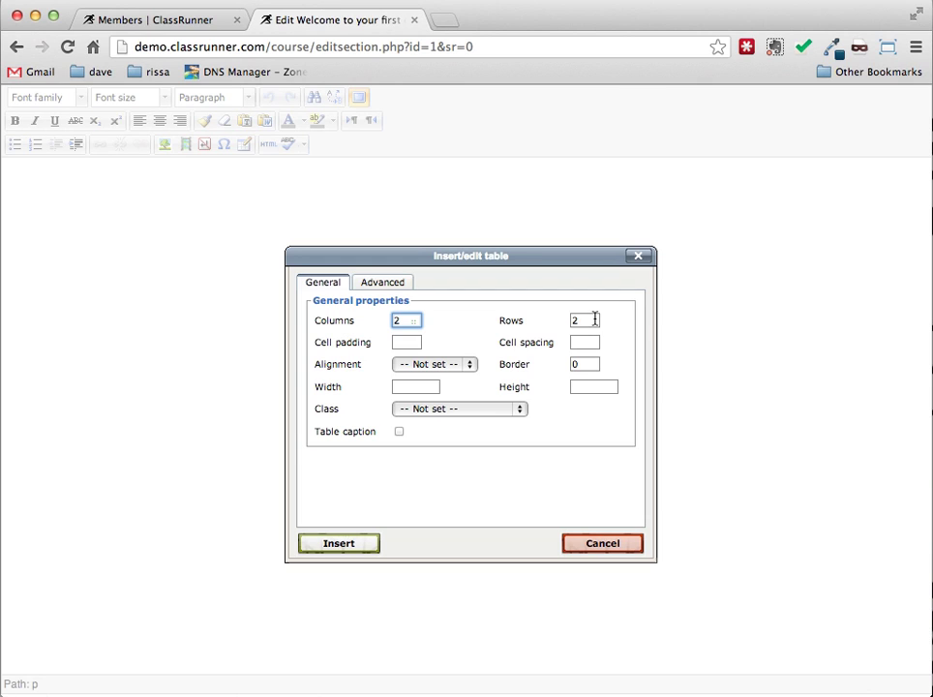
click(407, 321)
drag(413, 322, 363, 324)
text(3)
click(339, 544)
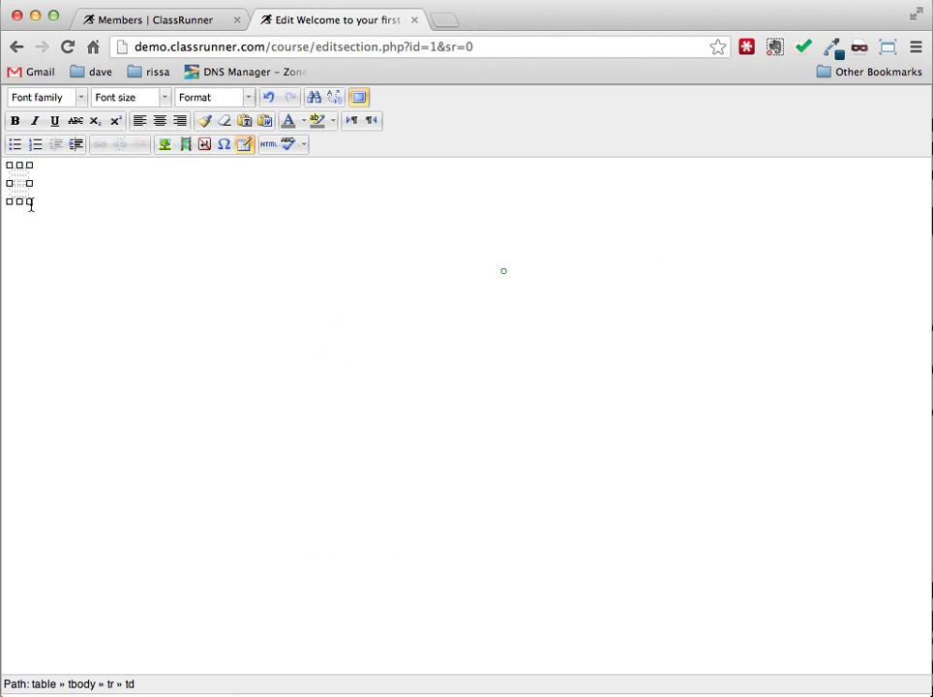
drag(31, 203, 719, 285)
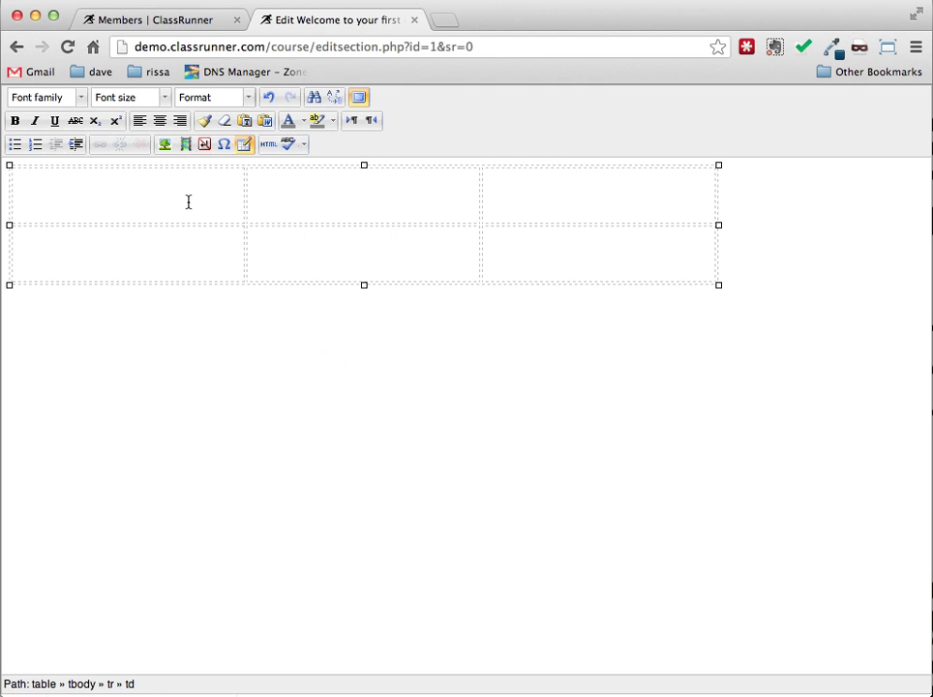
Fill the table's first row with "Text", "ljk aslkj asd" and "alkj asdlkjasdl".
text(Te)
click(581, 201)
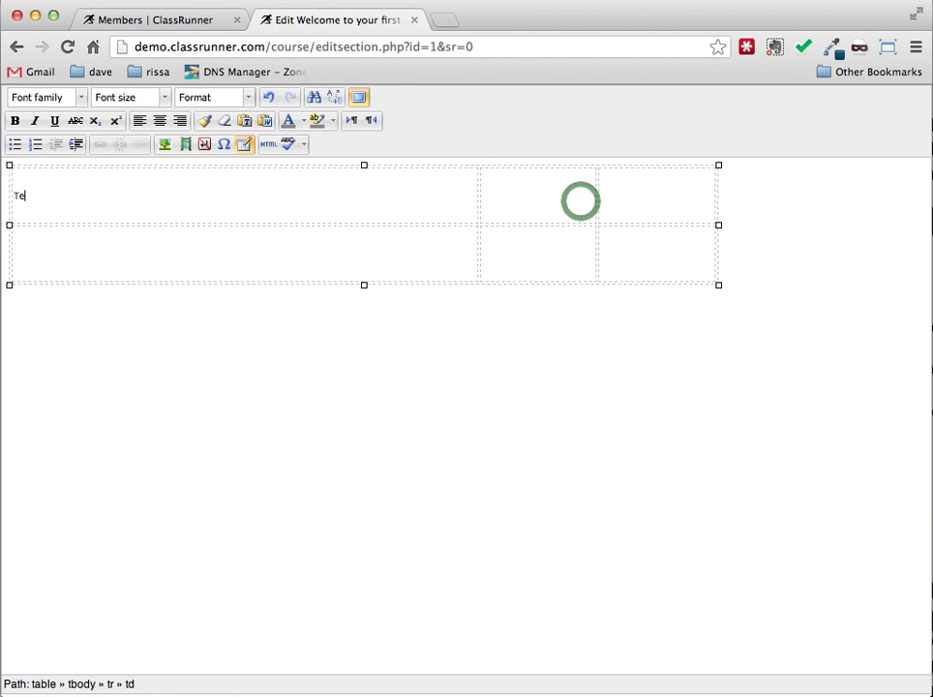
text(xt)
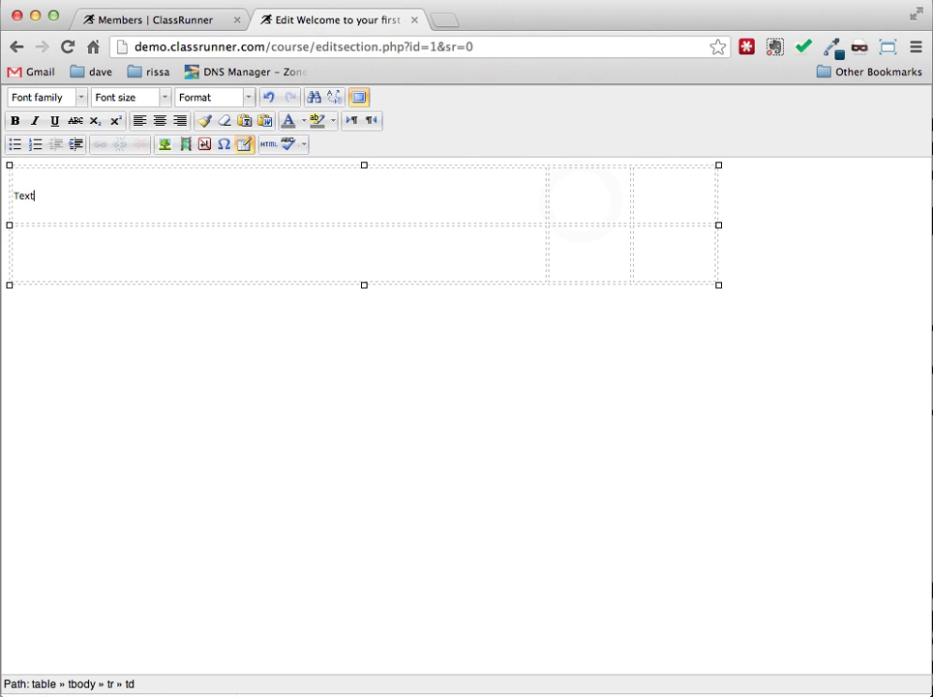
click(582, 208)
text(ljk)
click(698, 205)
text(aslkj asd)
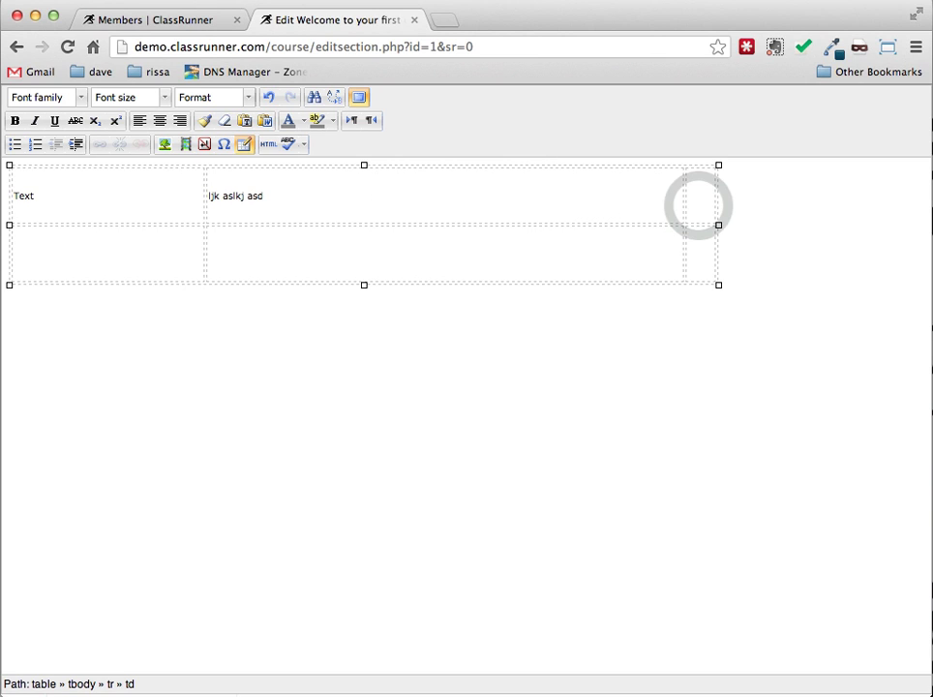
click(699, 201)
text(alkj)
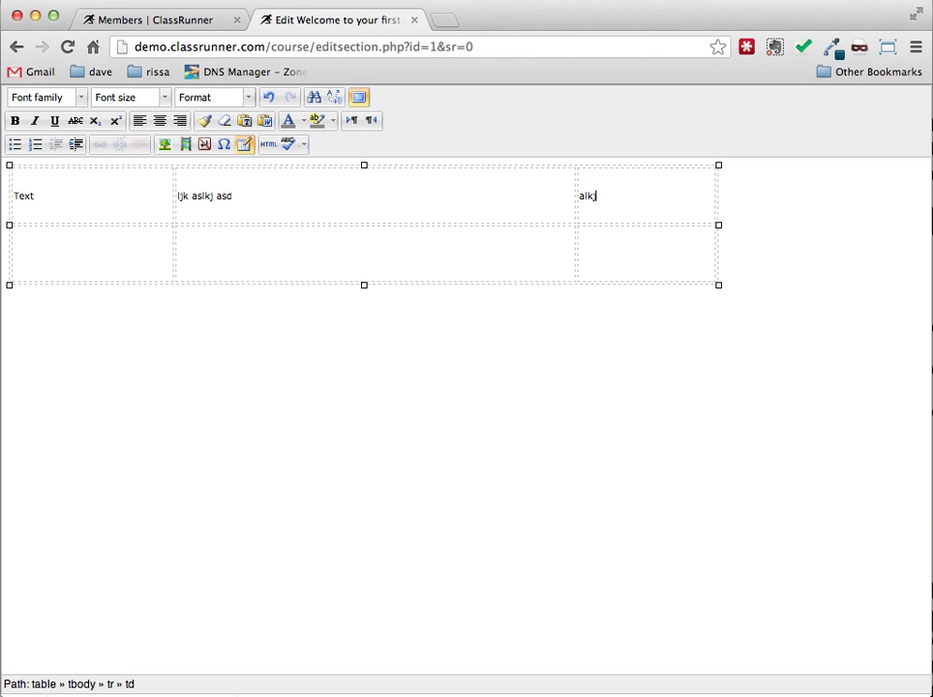
text( asdlkjasdl)
Append "asdlk jasdflkj asdfkl" to the text in the first cell of the table's first row.
click(111, 206)
click(117, 215)
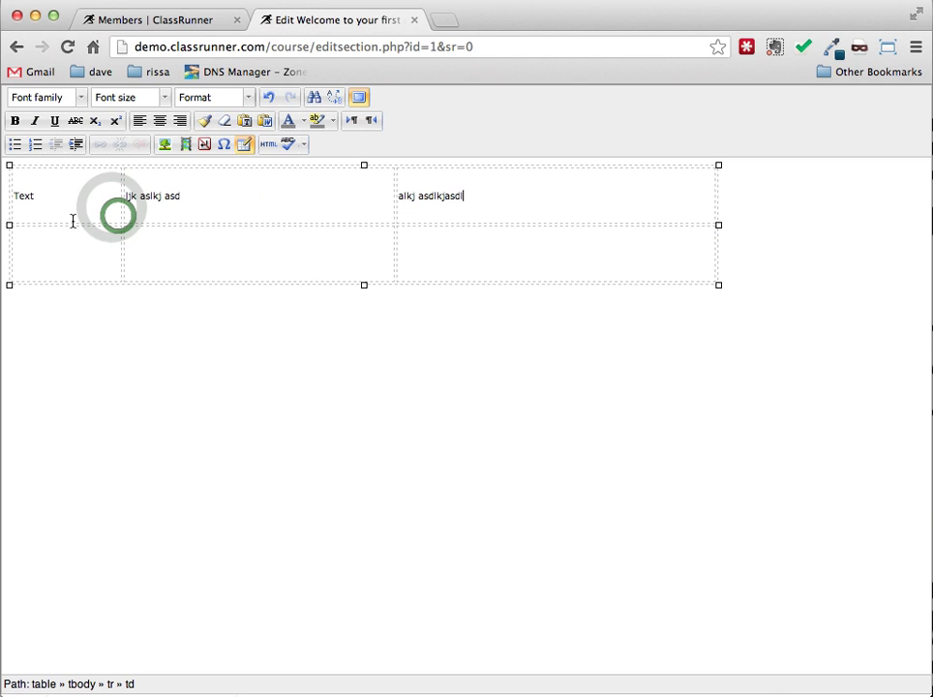
click(98, 201)
key(super+a)
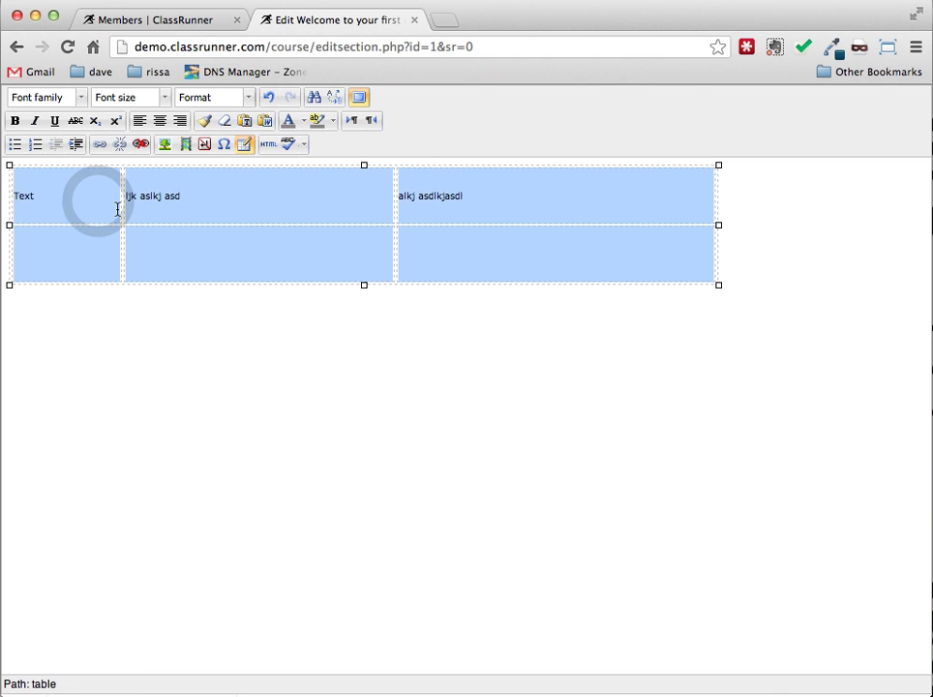
click(127, 216)
click(98, 200)
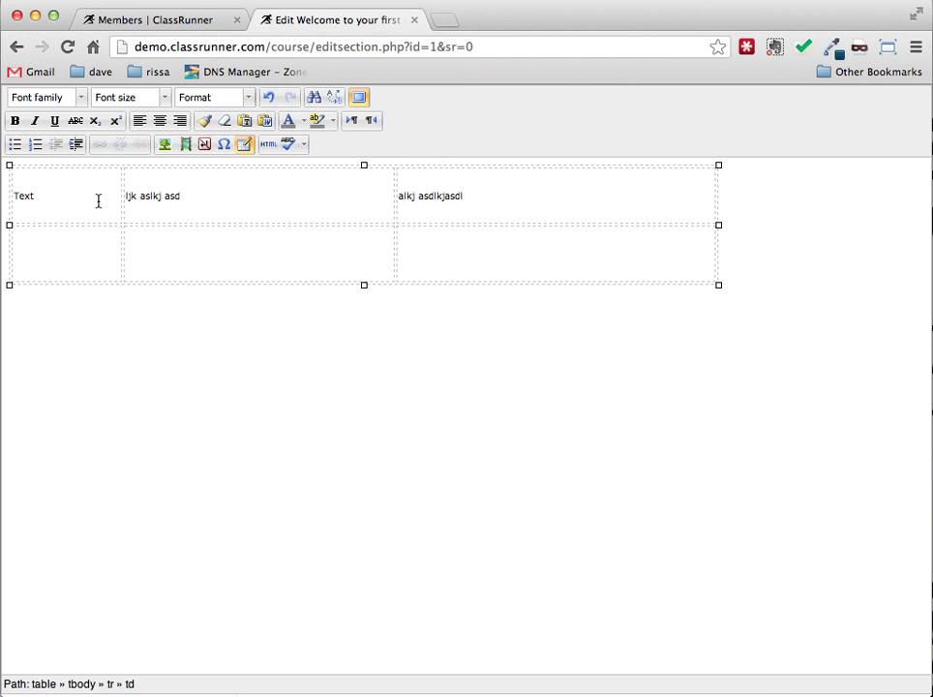
text(asdlk jasdflkj asdfkl)
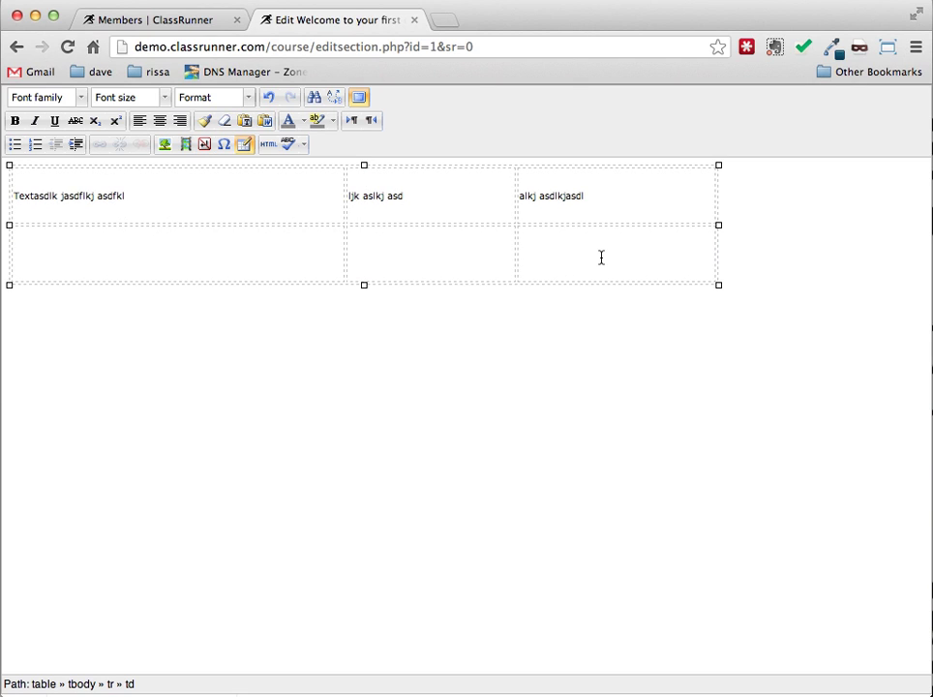
Fill the table's second row with "klj aDLKJ asdlkjasD", "KLJ ASDLFKJA SDFLKJ" and "sdflkjs adflkjs dfs".
click(209, 249)
text(kl)
click(419, 276)
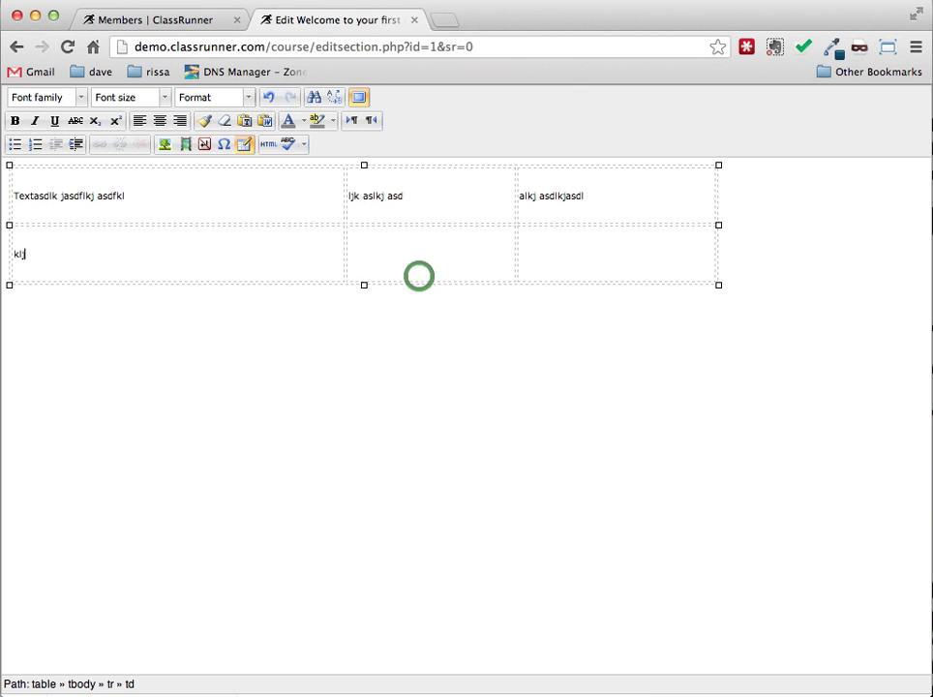
text(j aDLKJ asdlkjasD)
key(super+l)
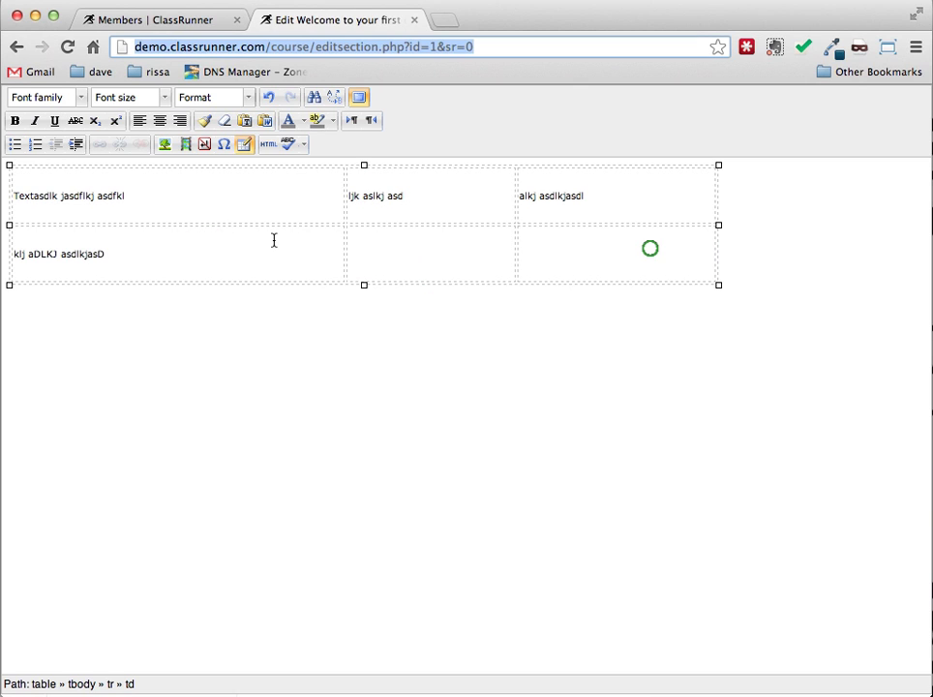
click(431, 254)
text(KLJ ASDLFKJA SDFLKJ)
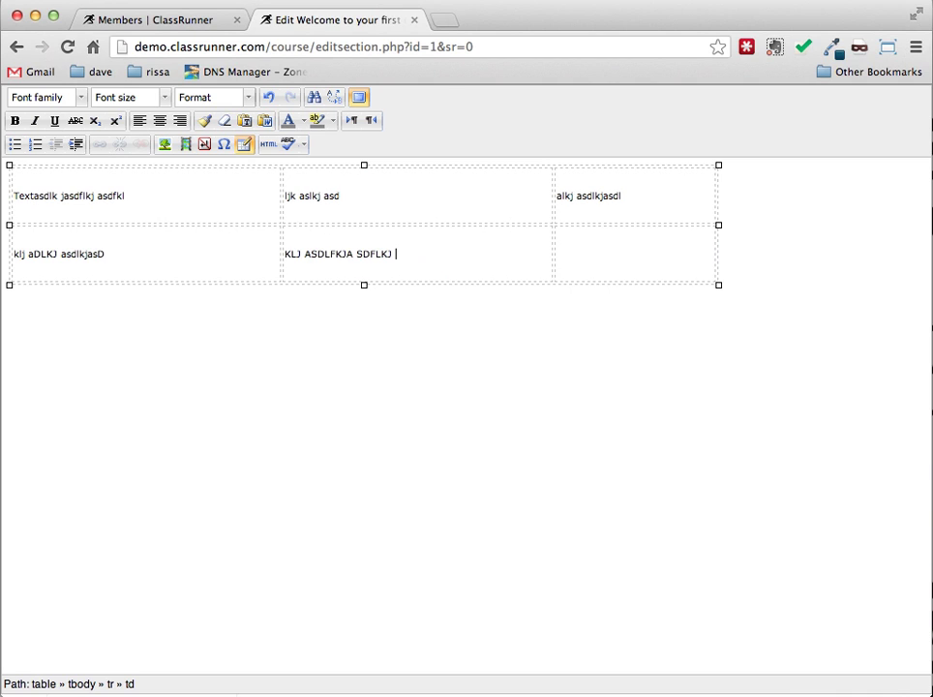
click(559, 254)
text(sdflkjs adfkjs dfs)
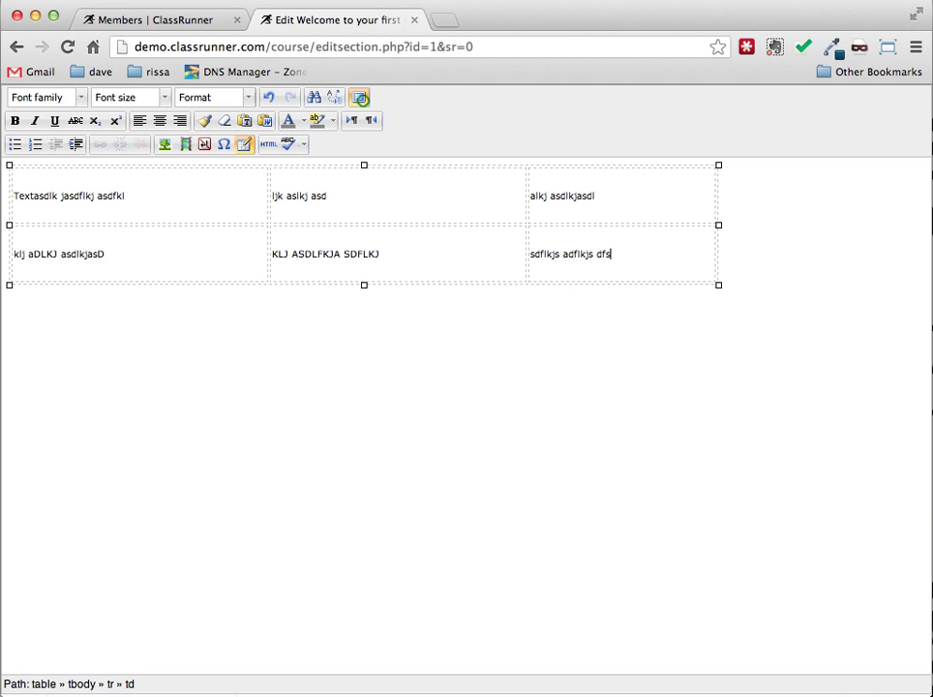
Leave the full-screen editor and save the section summary to view the table on the course page.
click(359, 98)
click(359, 98)
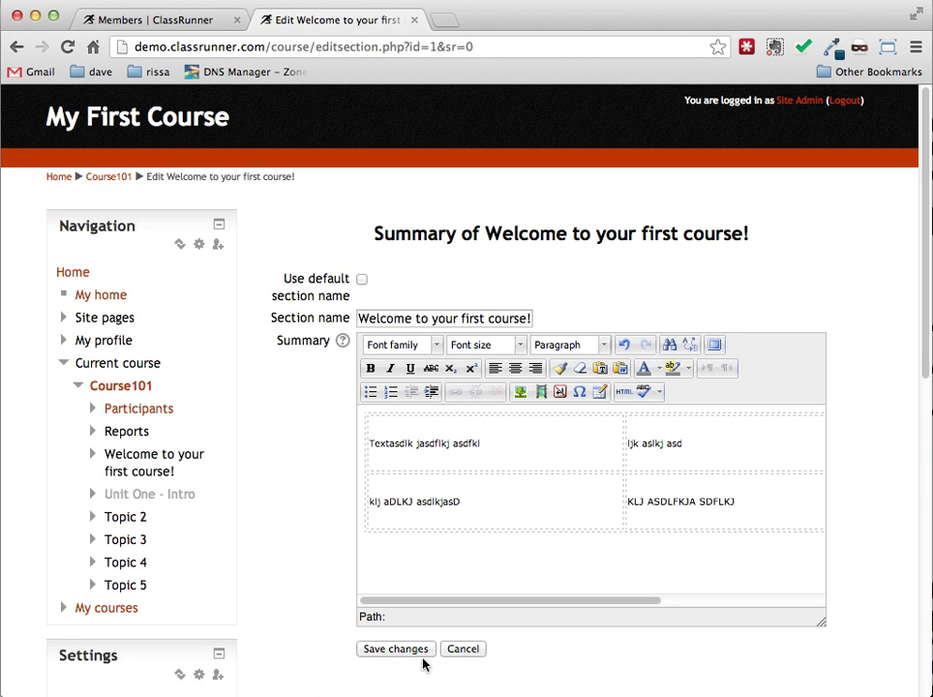
click(415, 651)
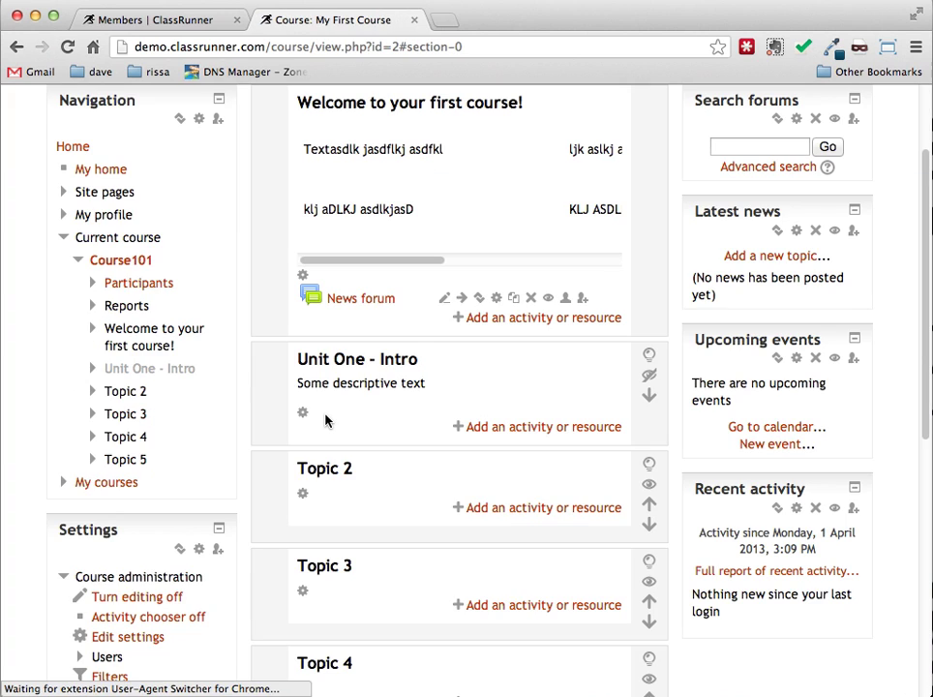
scroll(364, 268, up, 1)
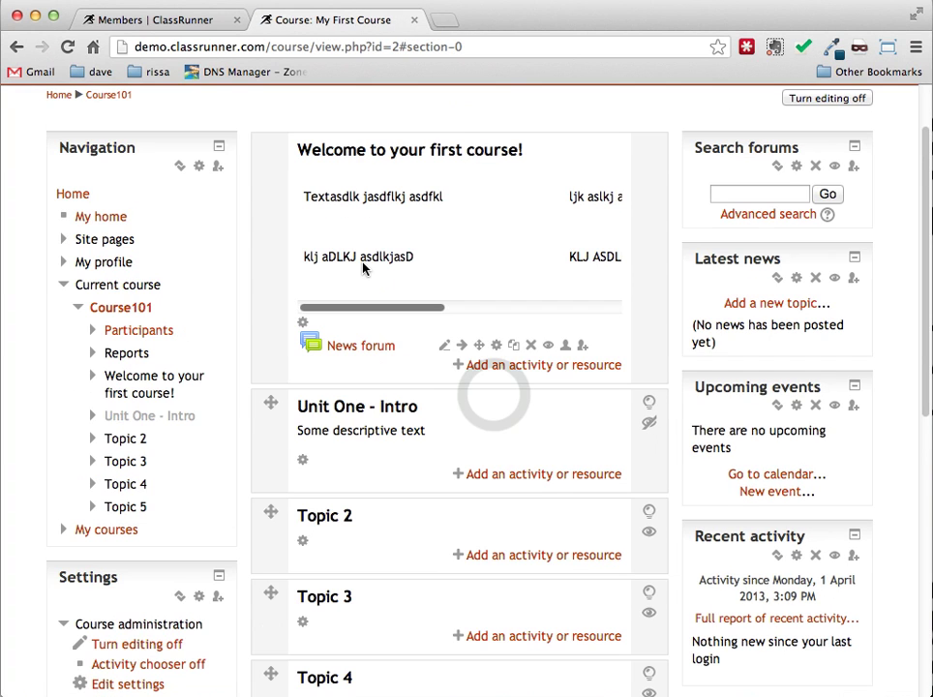
scroll(364, 268, up, 2)
drag(353, 392, 325, 391)
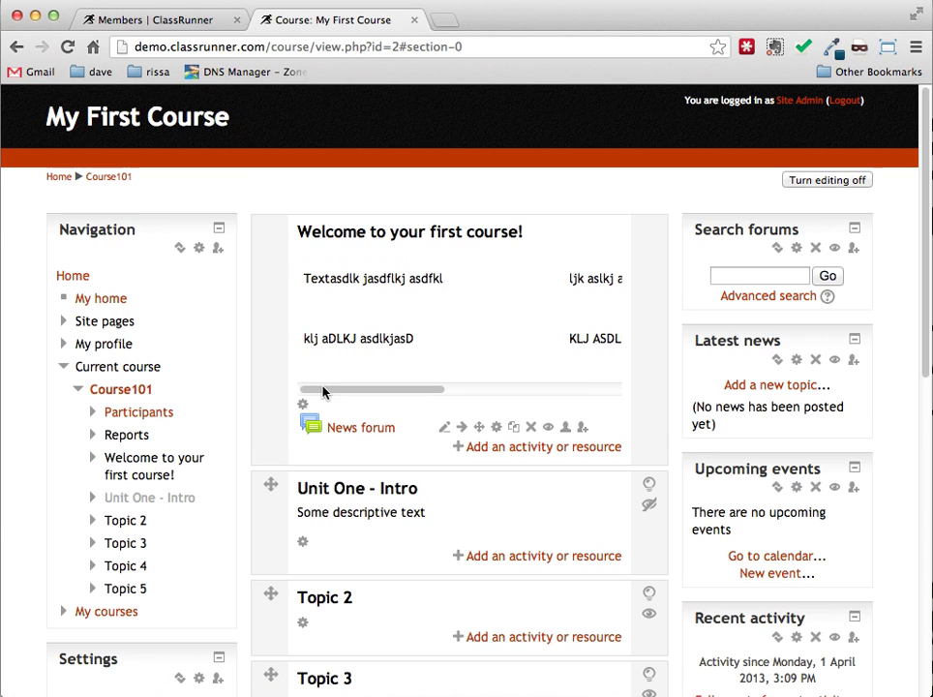
Reopen the "Welcome to your first course!" summary for editing and narrow the table to about half its width.
click(303, 405)
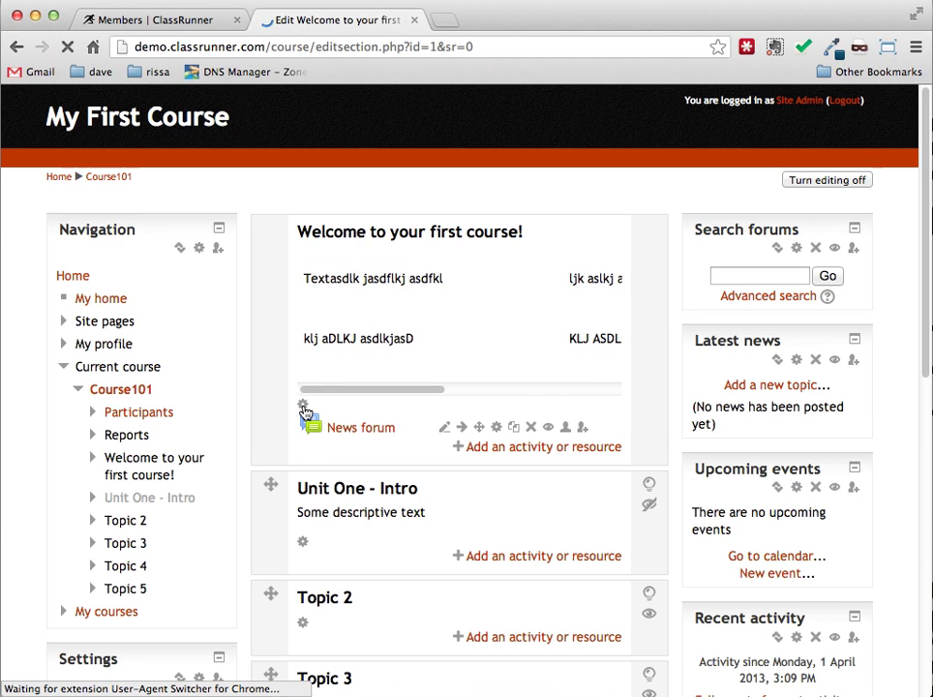
scroll(504, 581, right, 5)
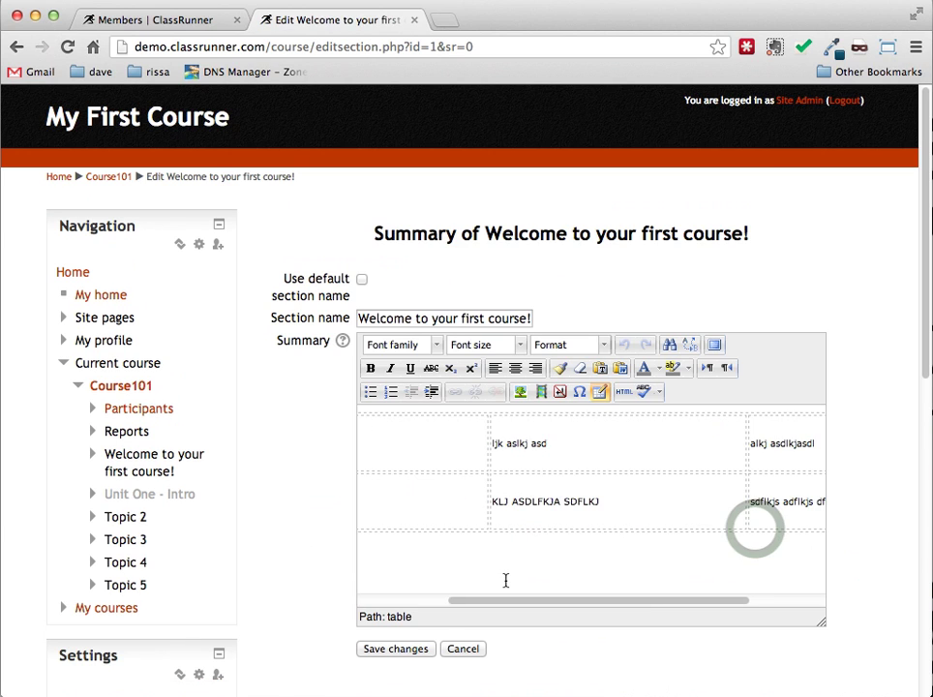
click(495, 473)
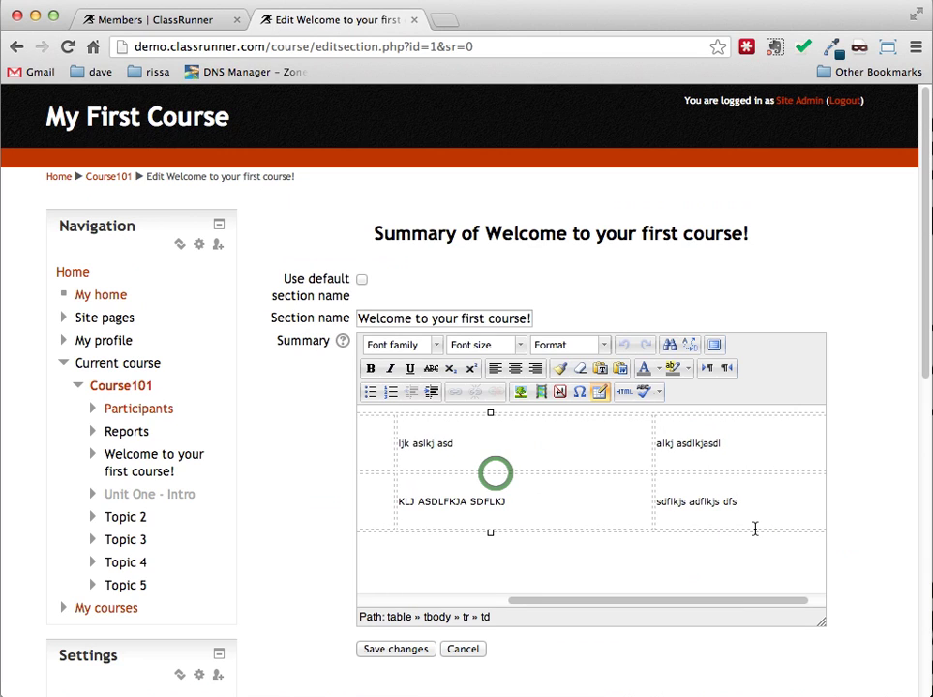
scroll(649, 569, right, 2)
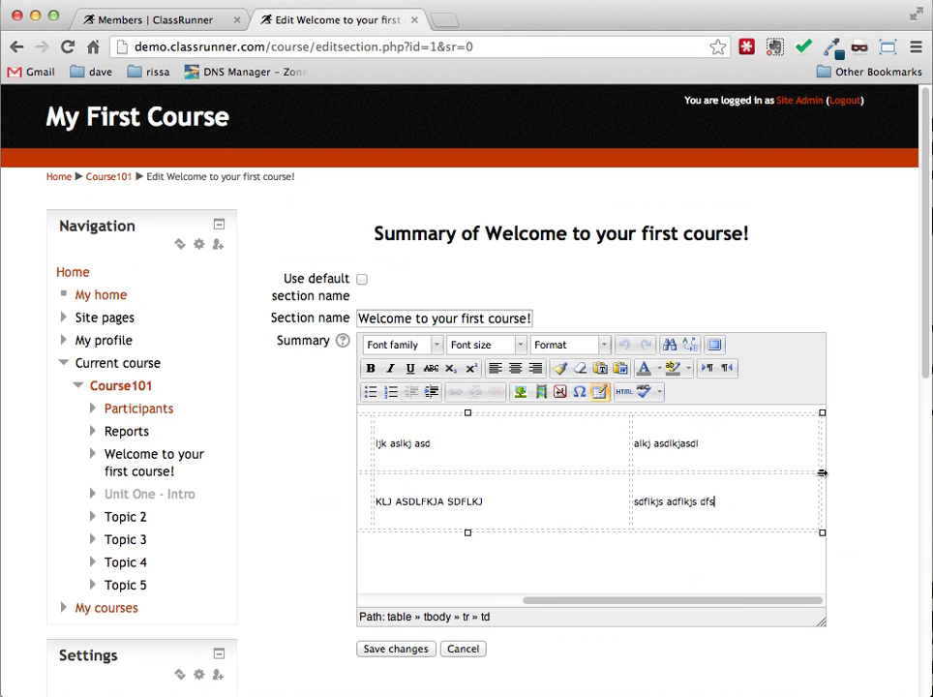
drag(822, 473, 571, 586)
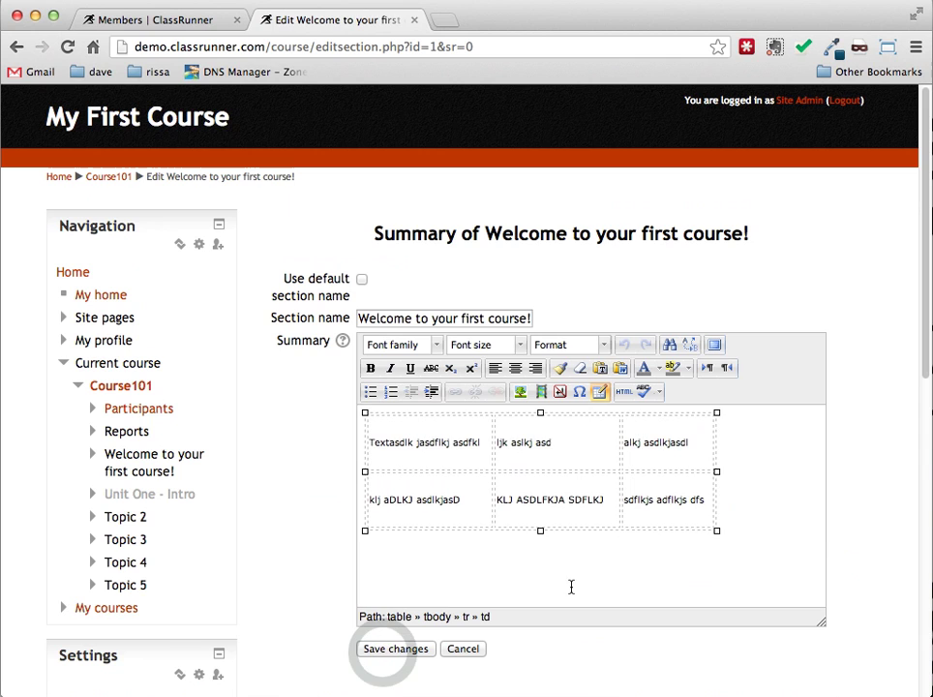
Save the summary with the narrowed table, view it on the course page and reopen the section for editing.
click(385, 650)
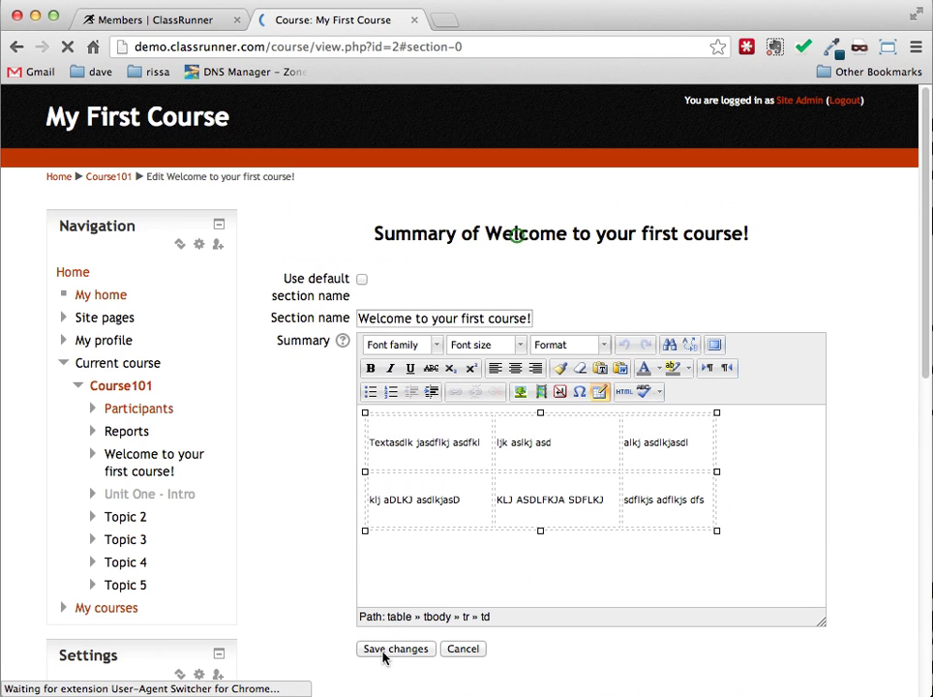
scroll(314, 212, up, 2)
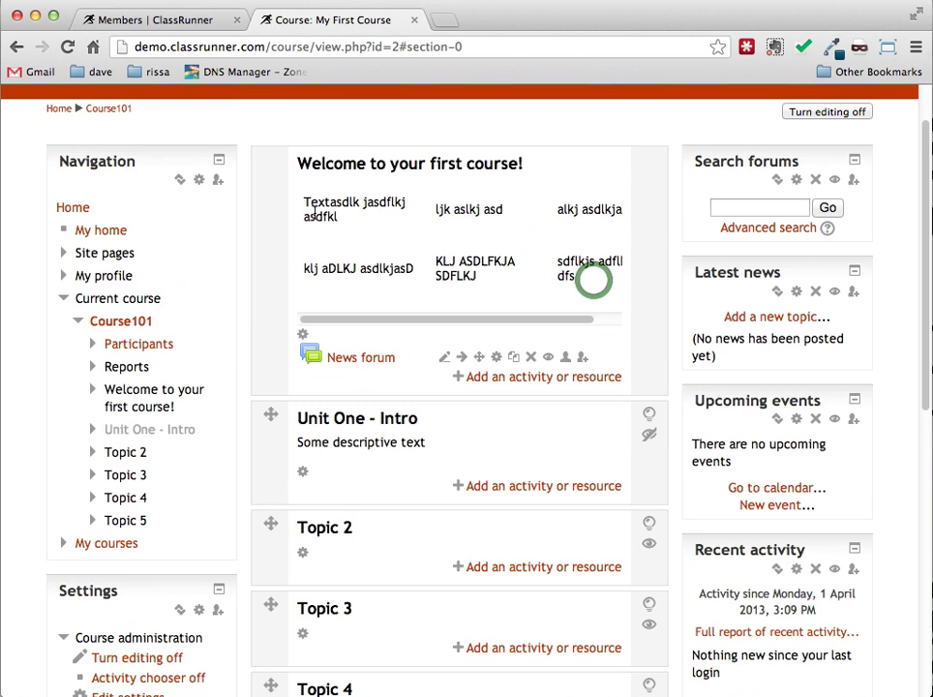
click(302, 333)
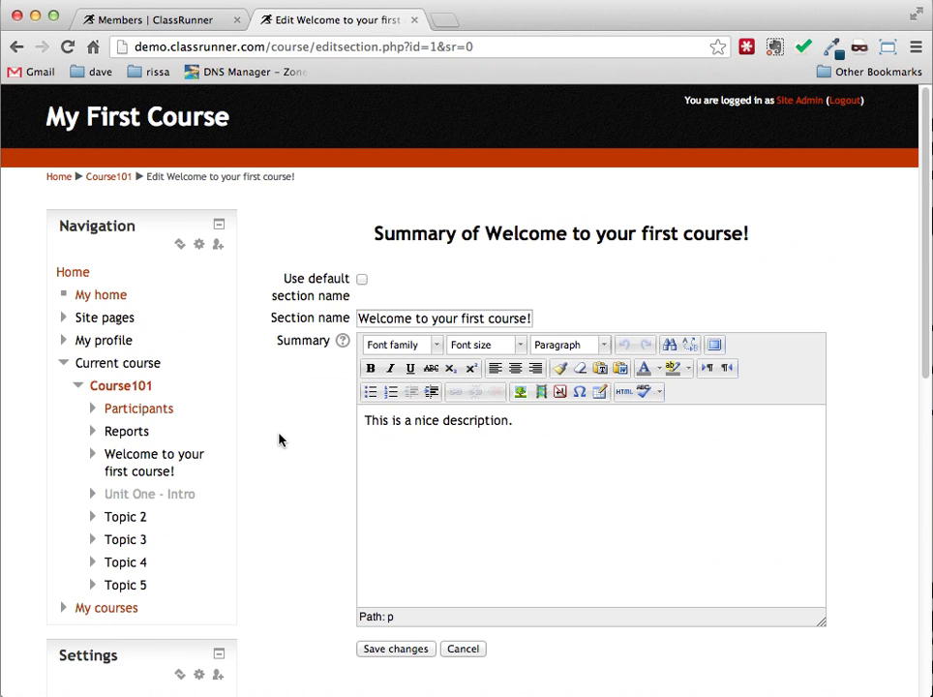